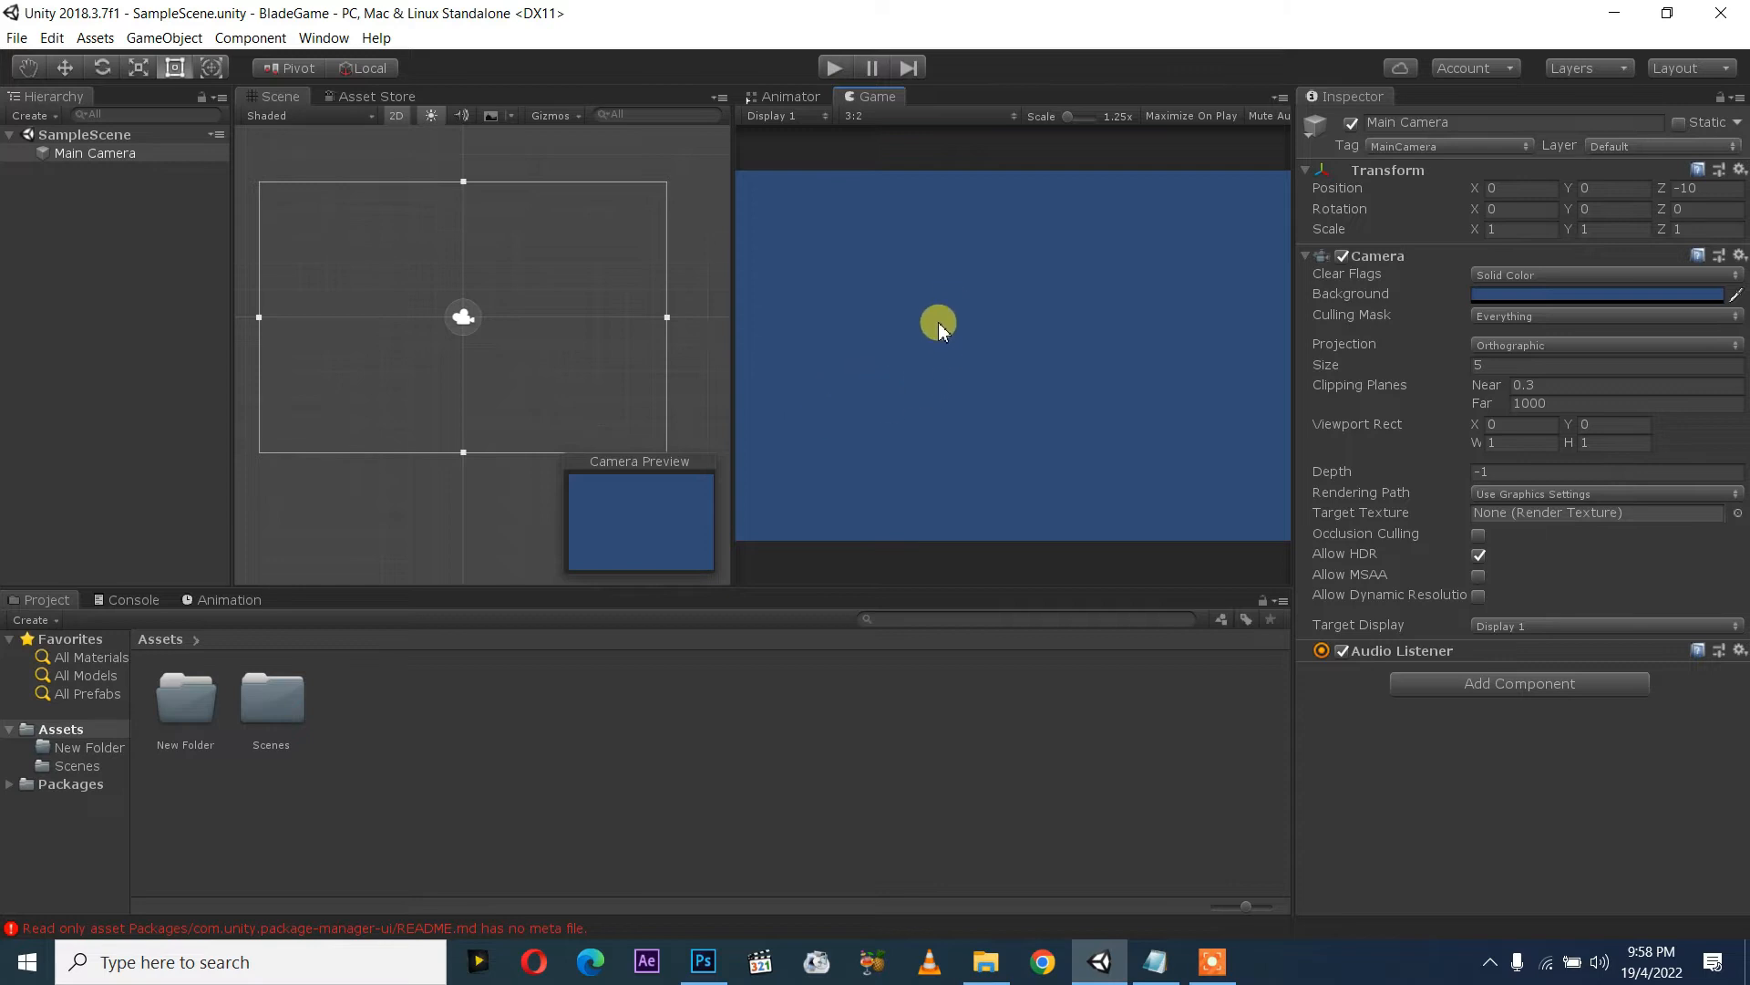
Step: Switch to File Explorer and examine the Blade.png image in the img folder
left_click_drag(372, 246, 554, 375)
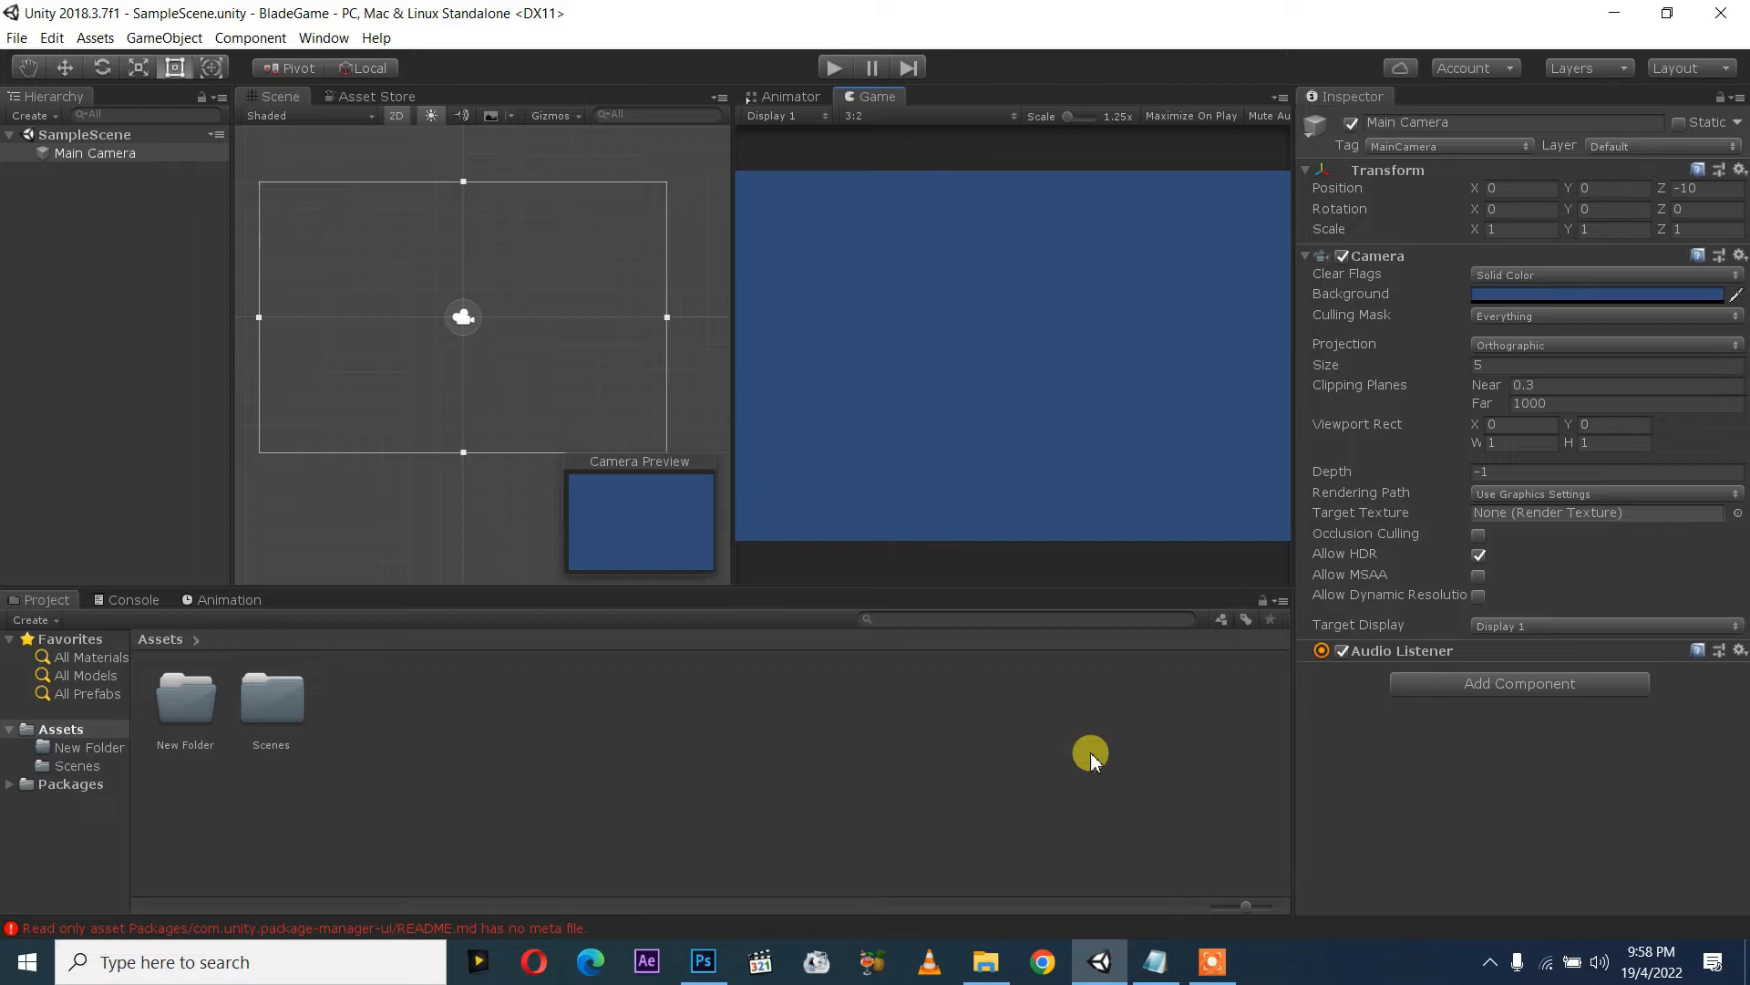
left_click(992, 962)
left_click_drag(402, 551, 745, 674)
scroll(638, 620, "up", 2)
left_click_drag(420, 561, 759, 677)
left_click_drag(433, 531, 631, 648)
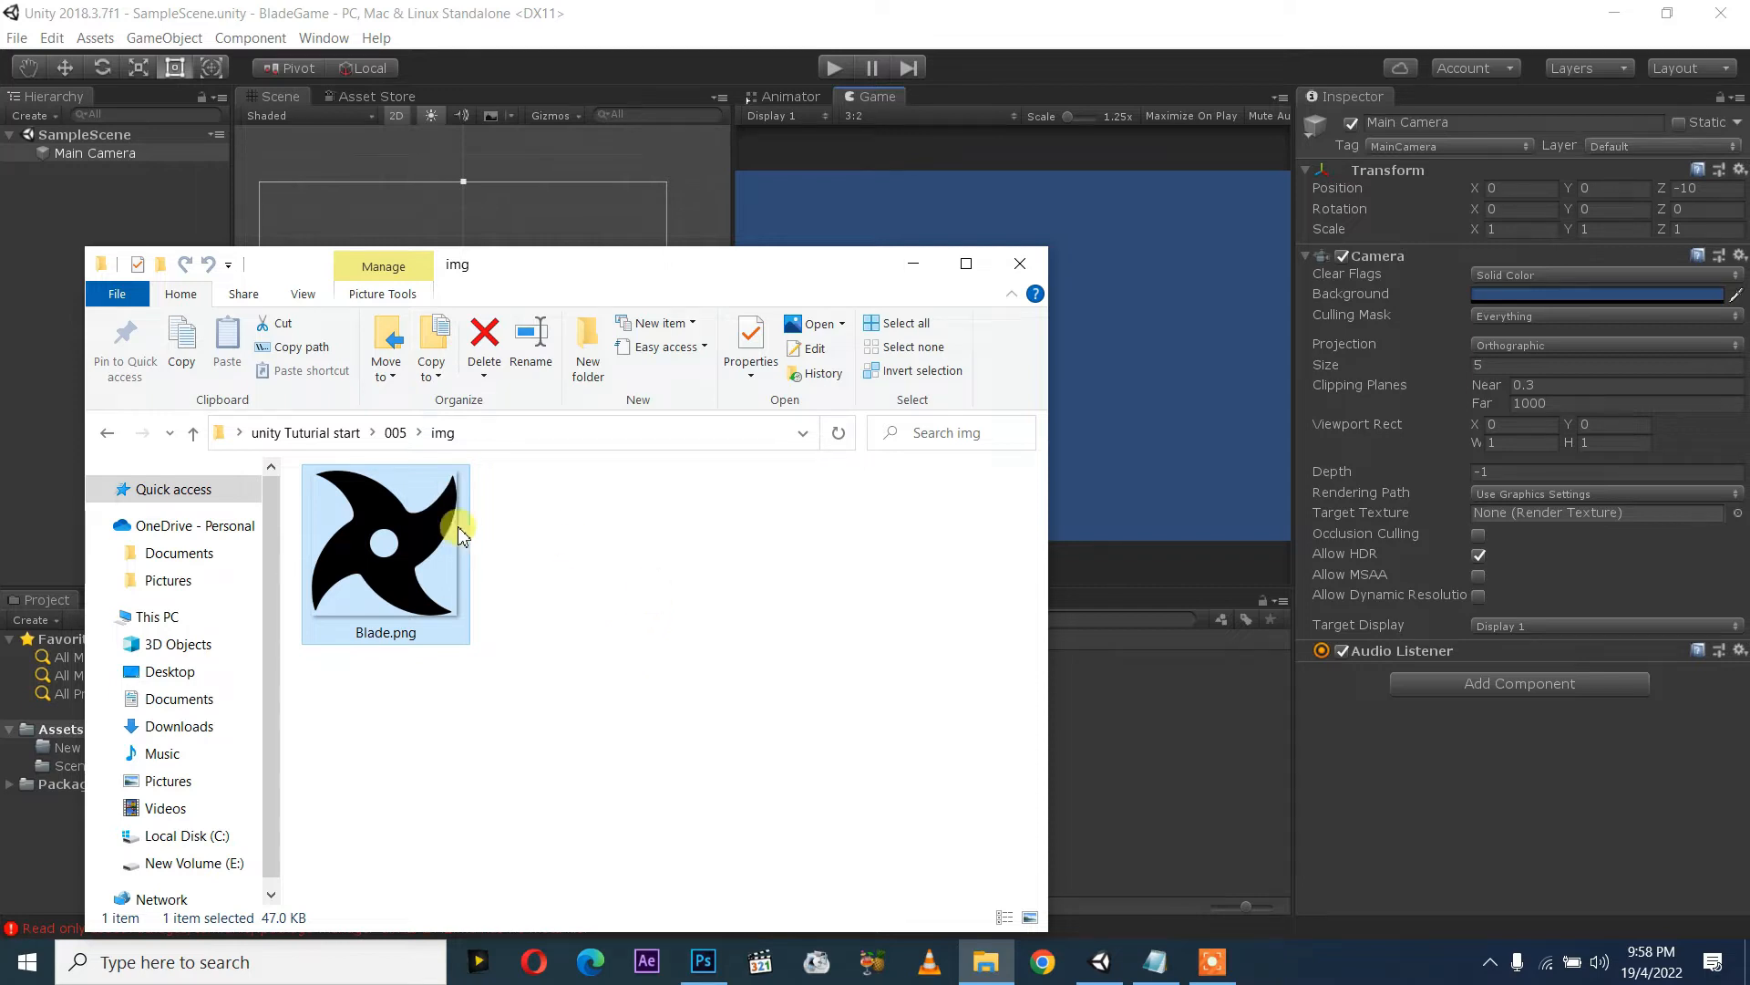
left_click_drag(469, 539, 645, 632)
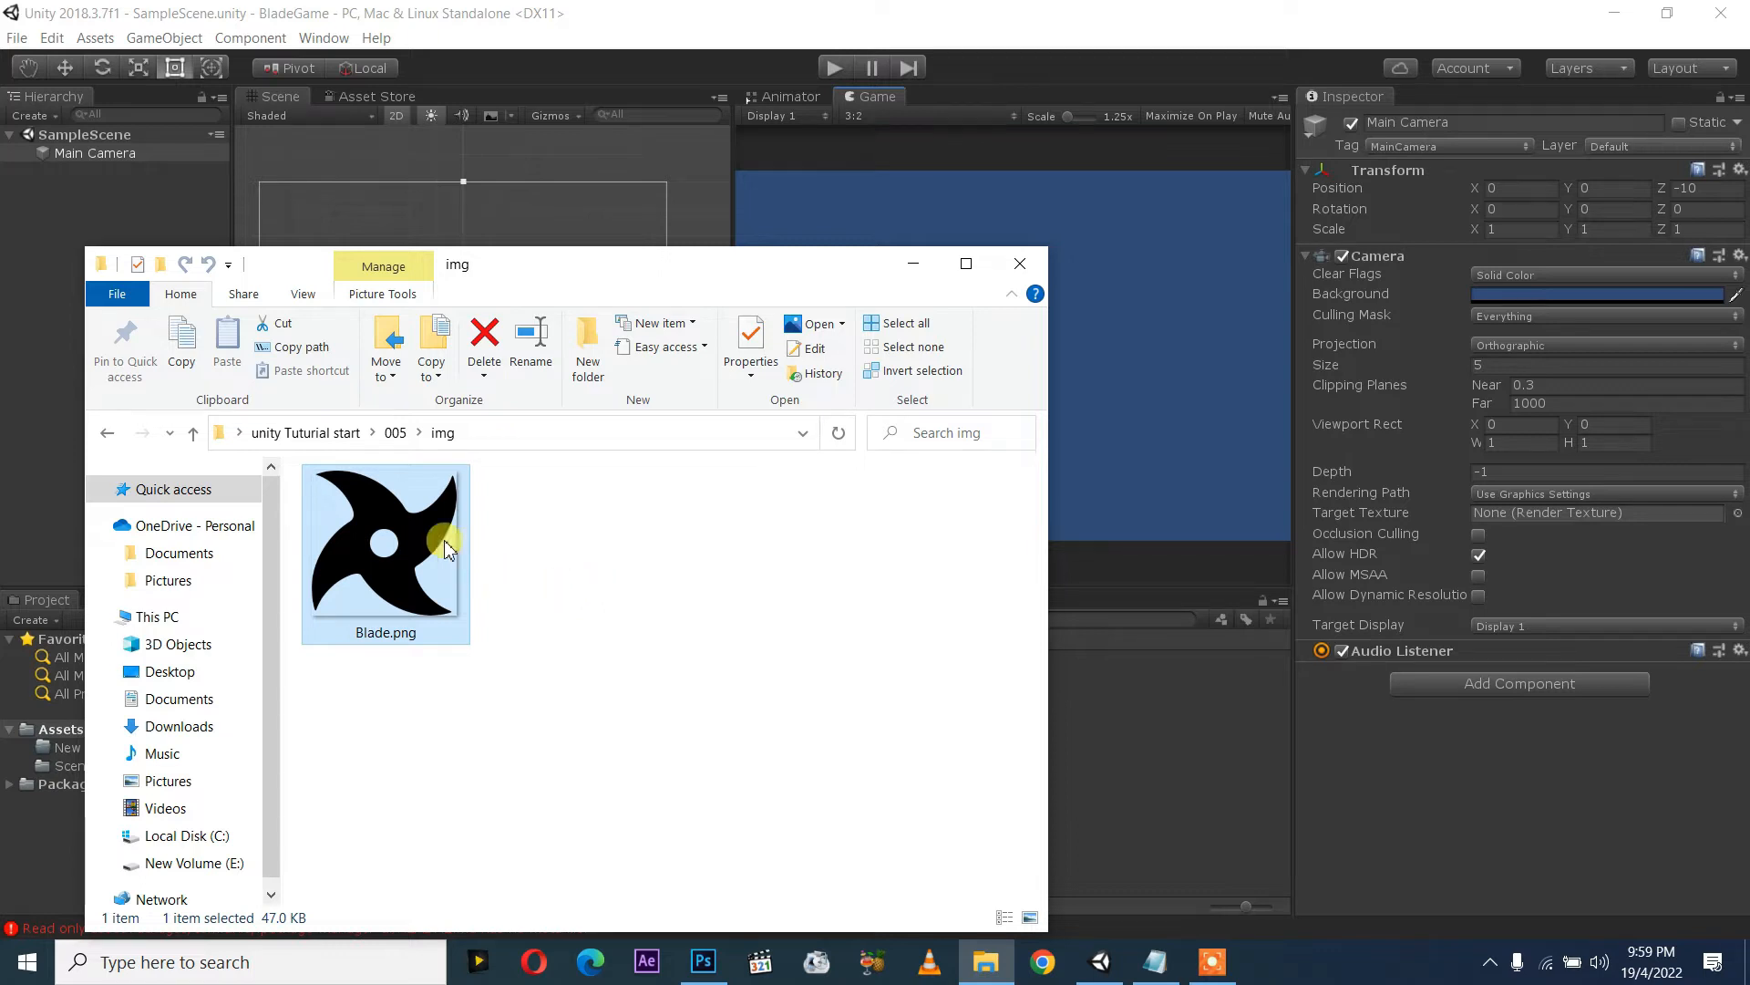
left_click_drag(418, 531, 622, 620)
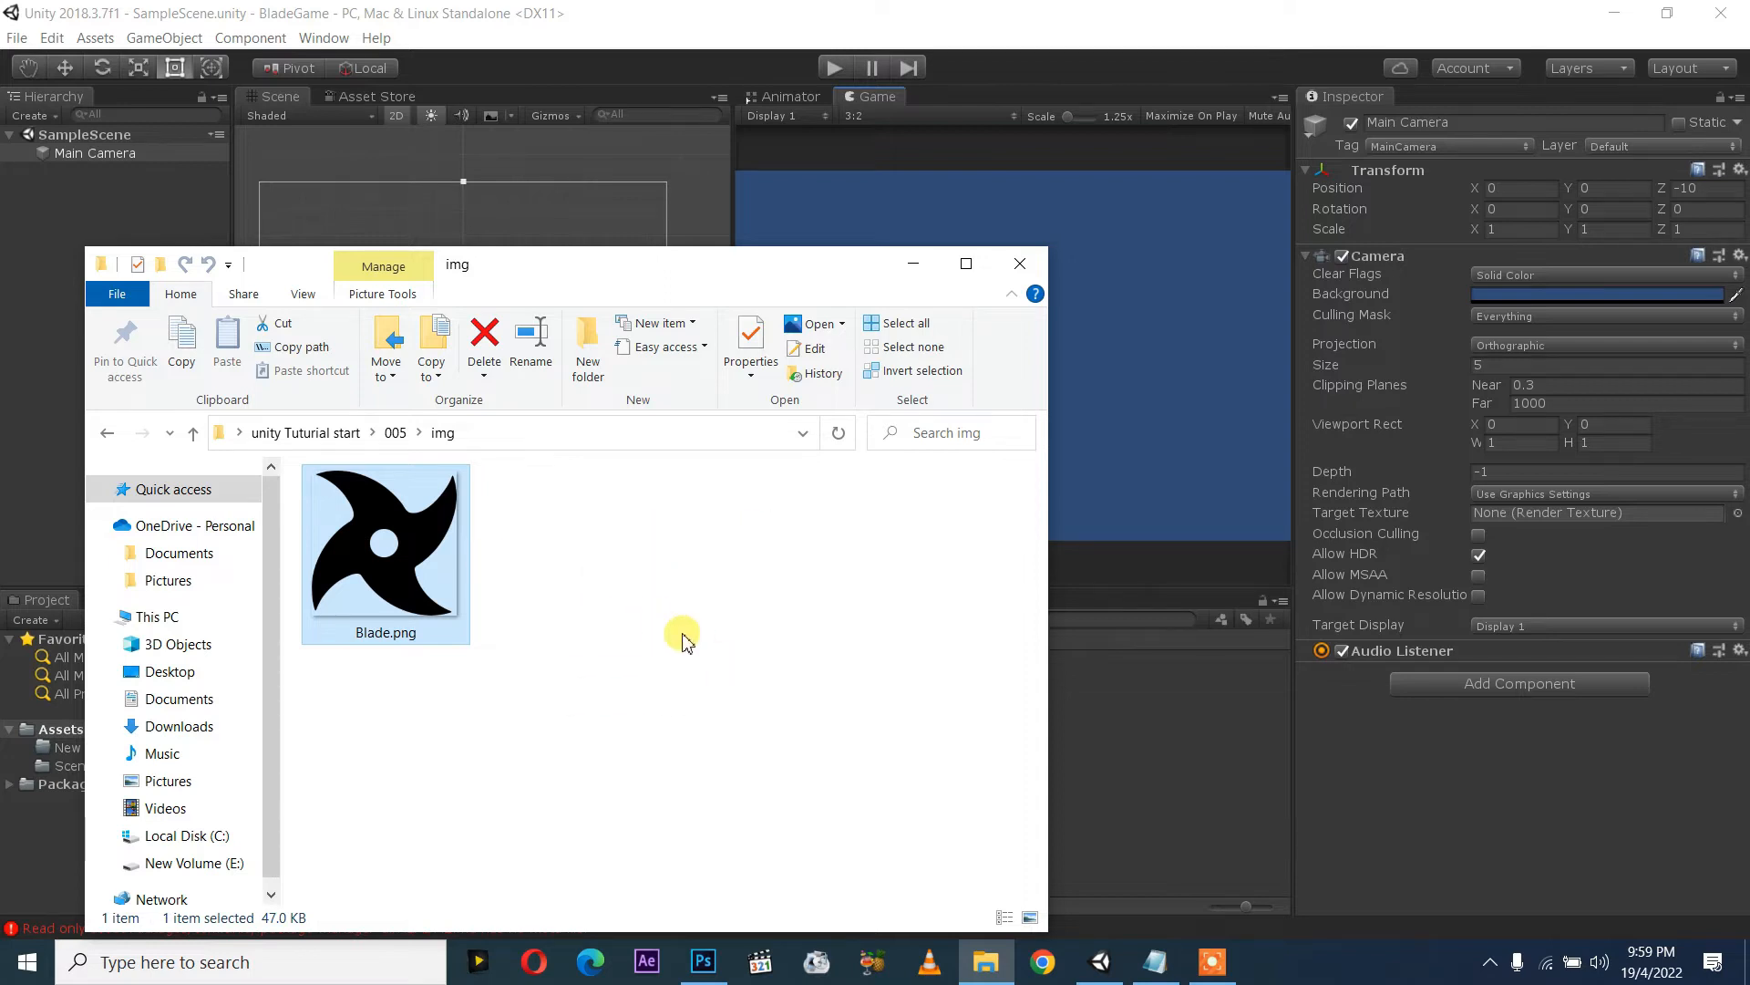
left_click(976, 704)
left_click(930, 637)
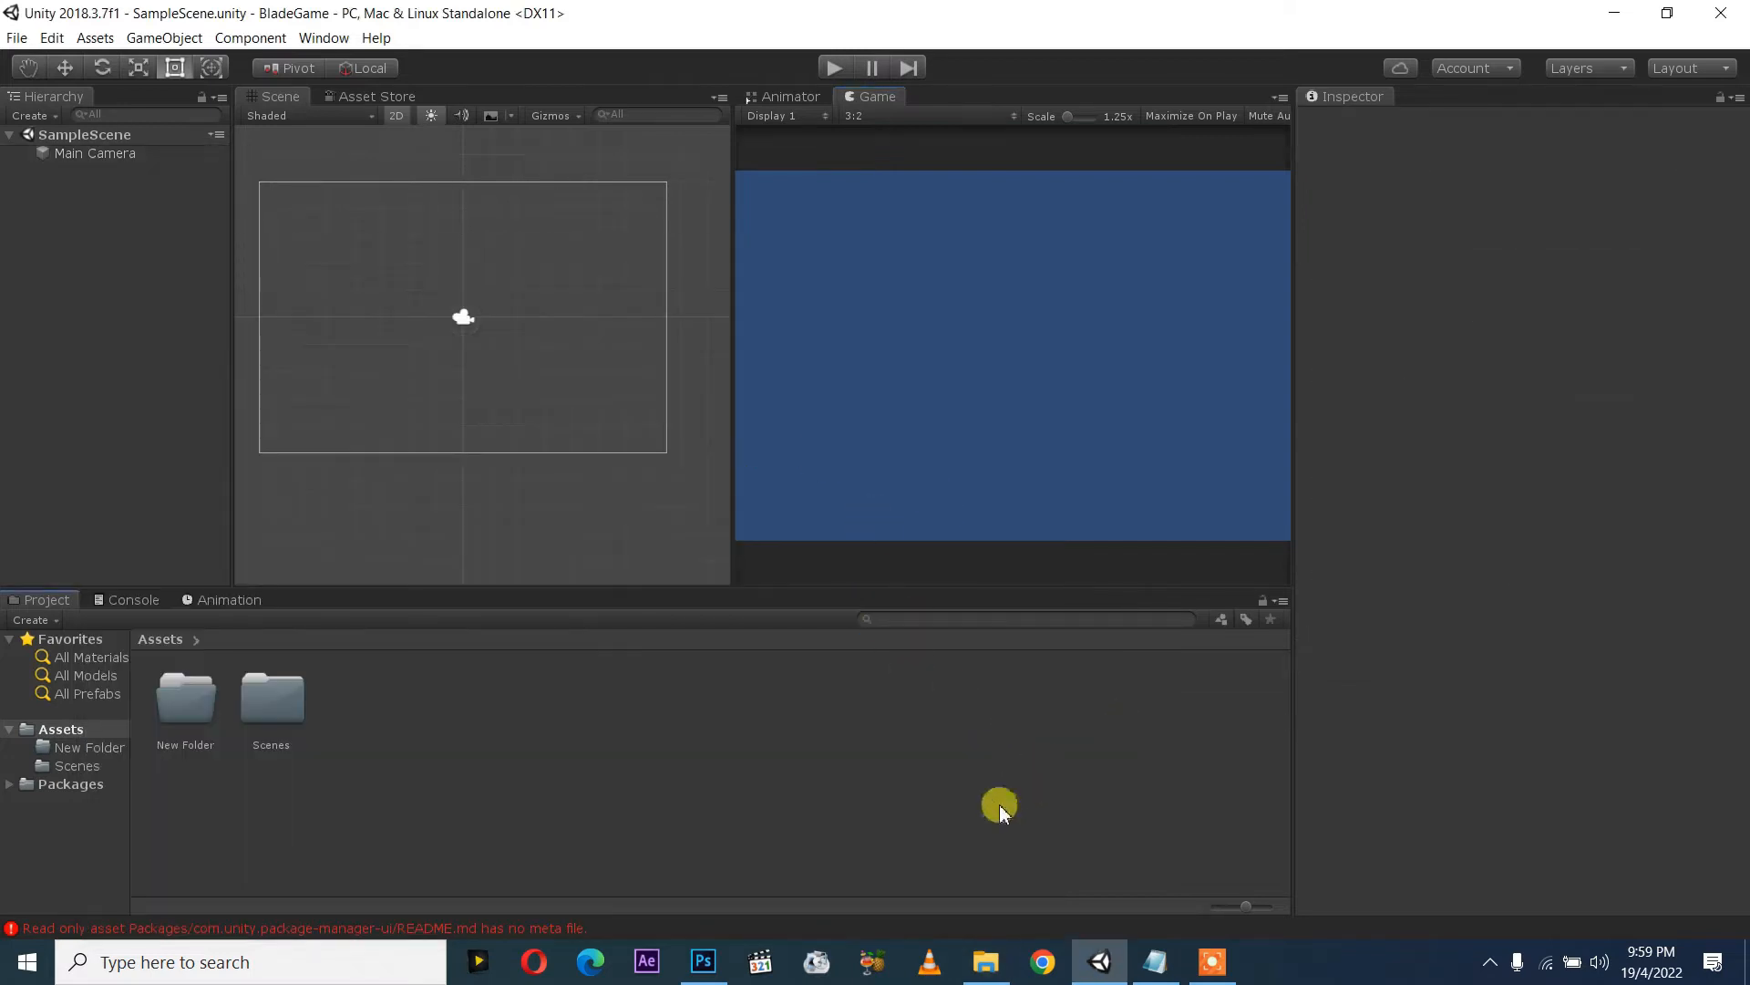
left_click(973, 959)
left_click_drag(477, 545, 593, 238)
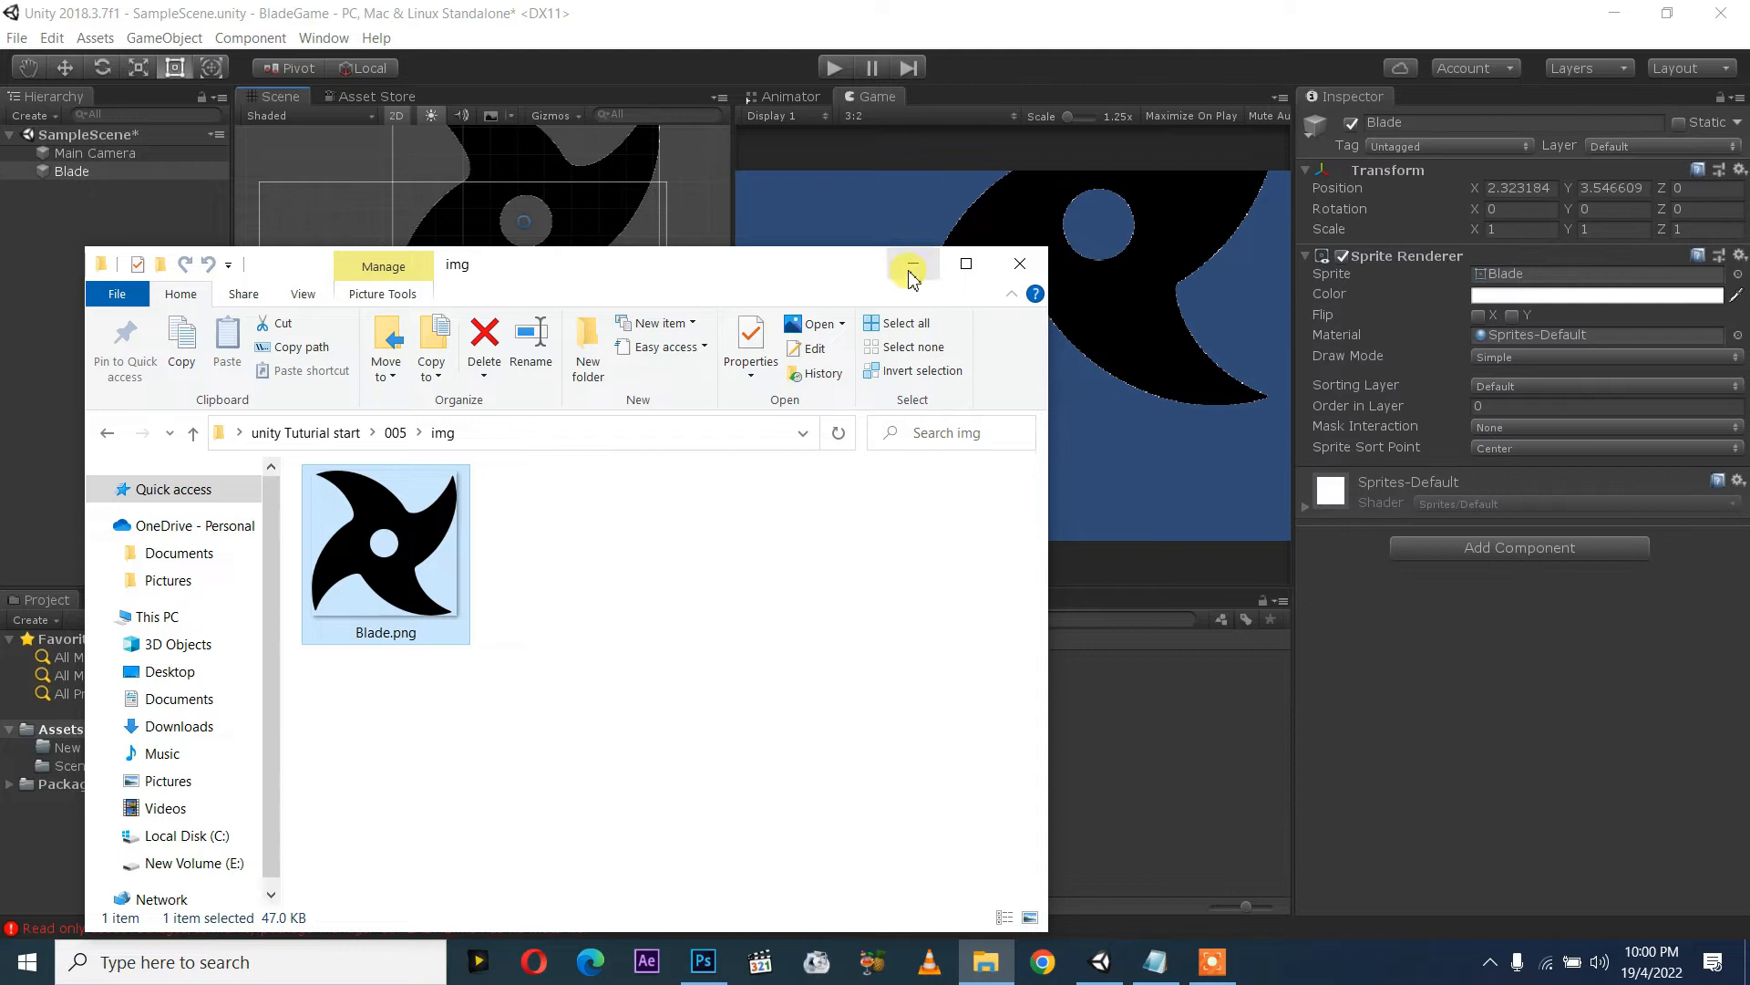
left_click(913, 263)
left_click_drag(527, 342, 516, 395)
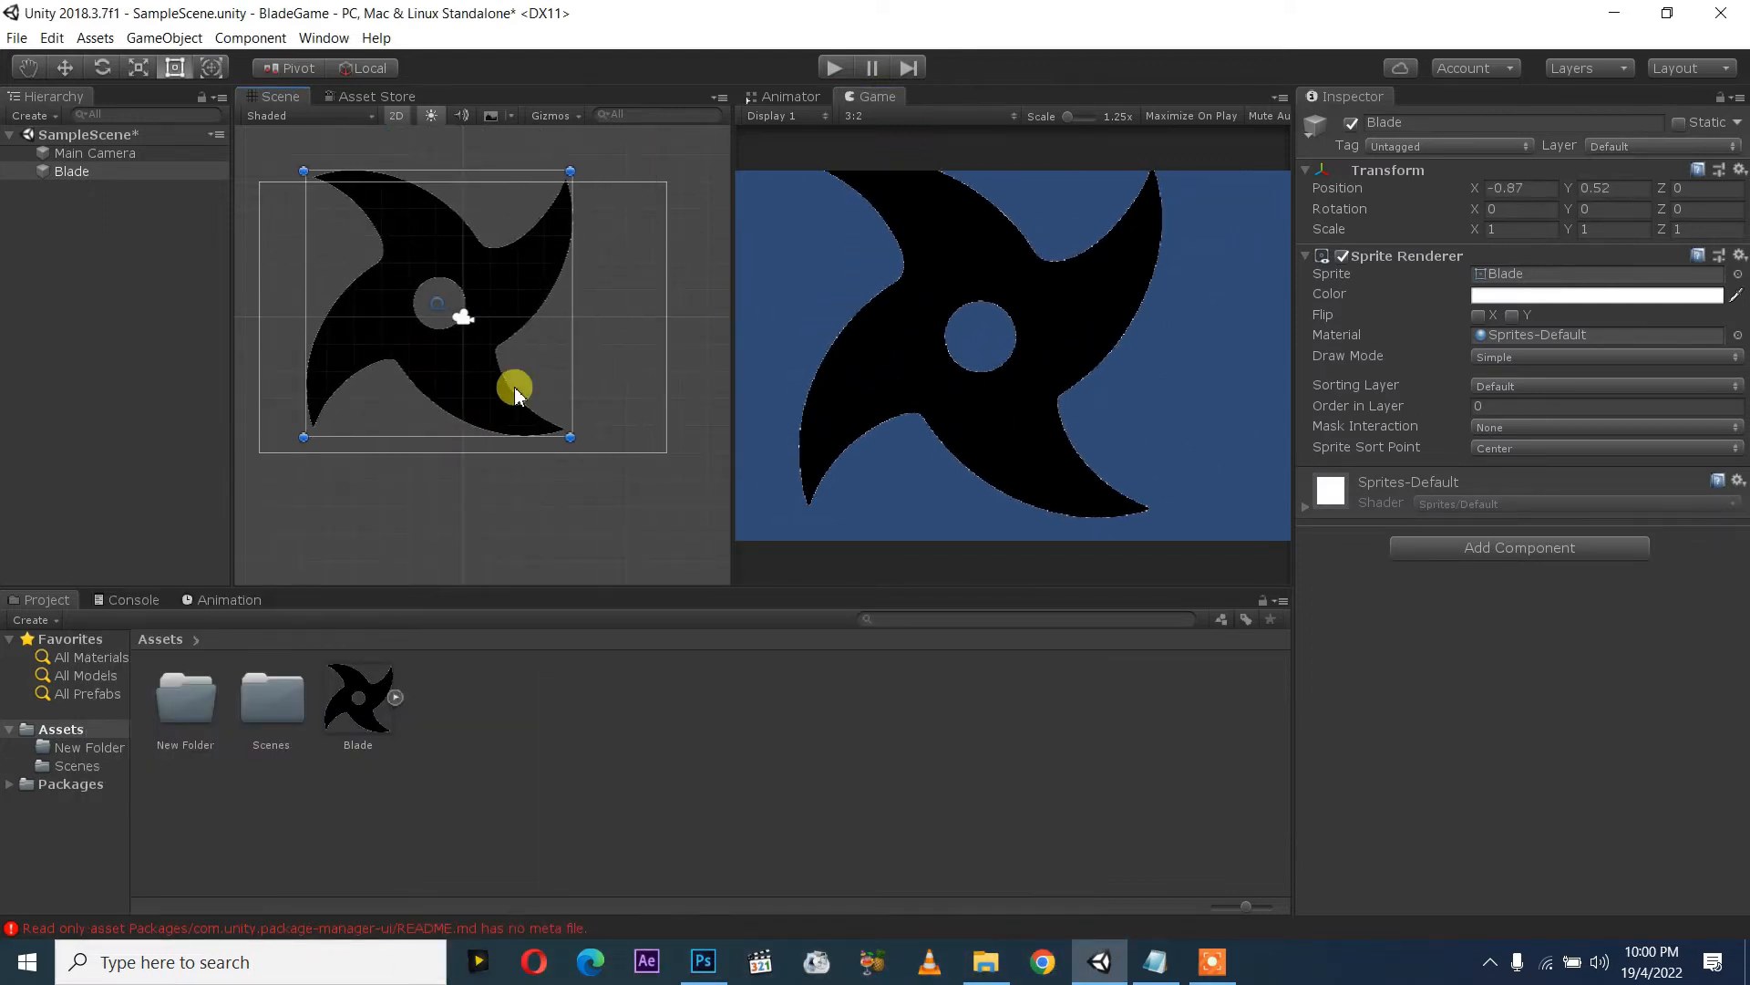
key("Delete")
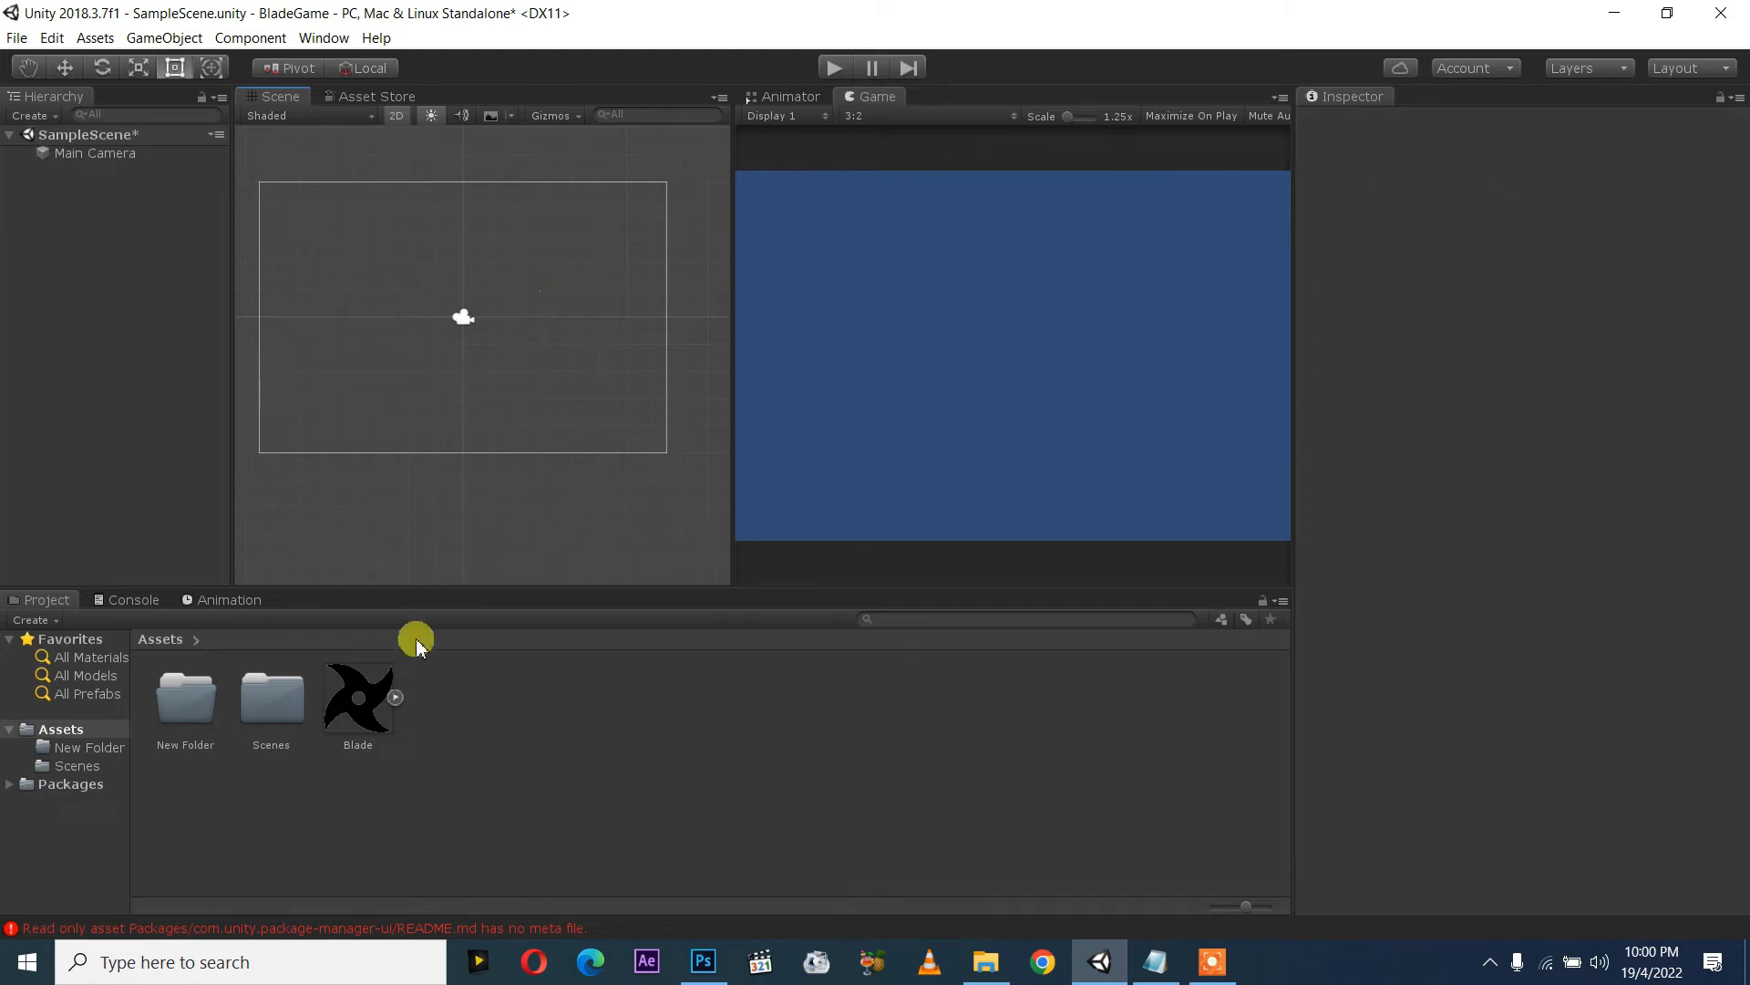
left_click(374, 693)
key("Delete")
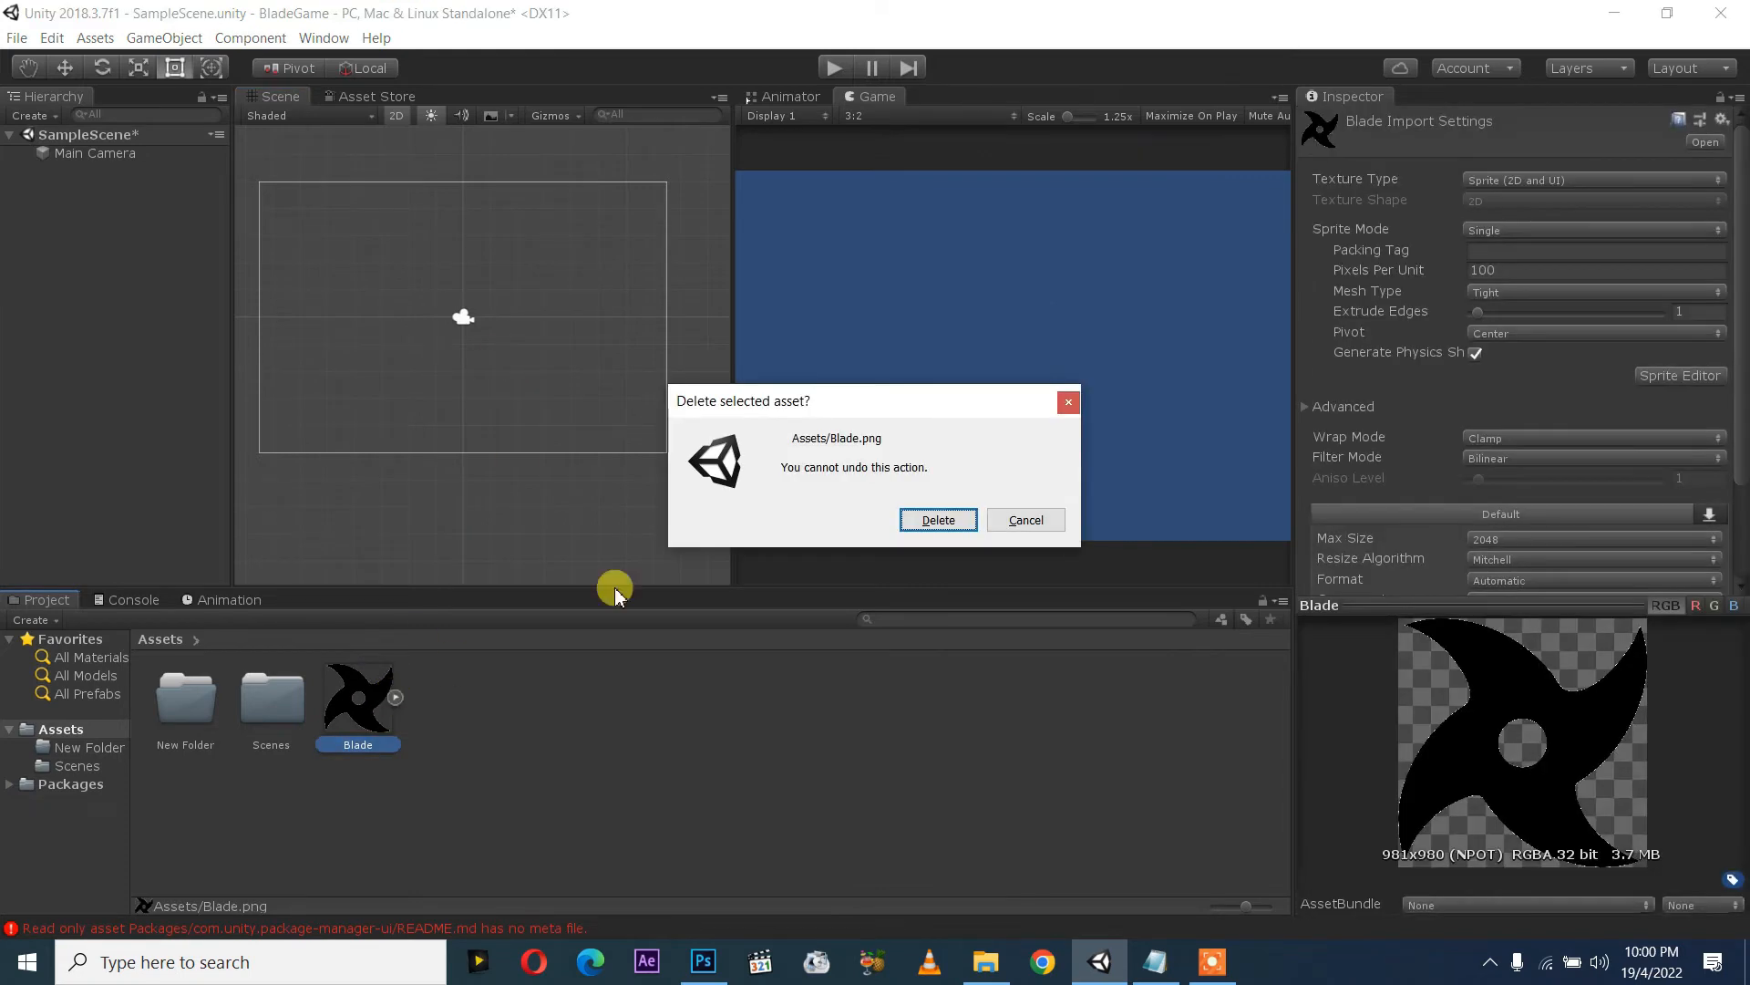
left_click(946, 527)
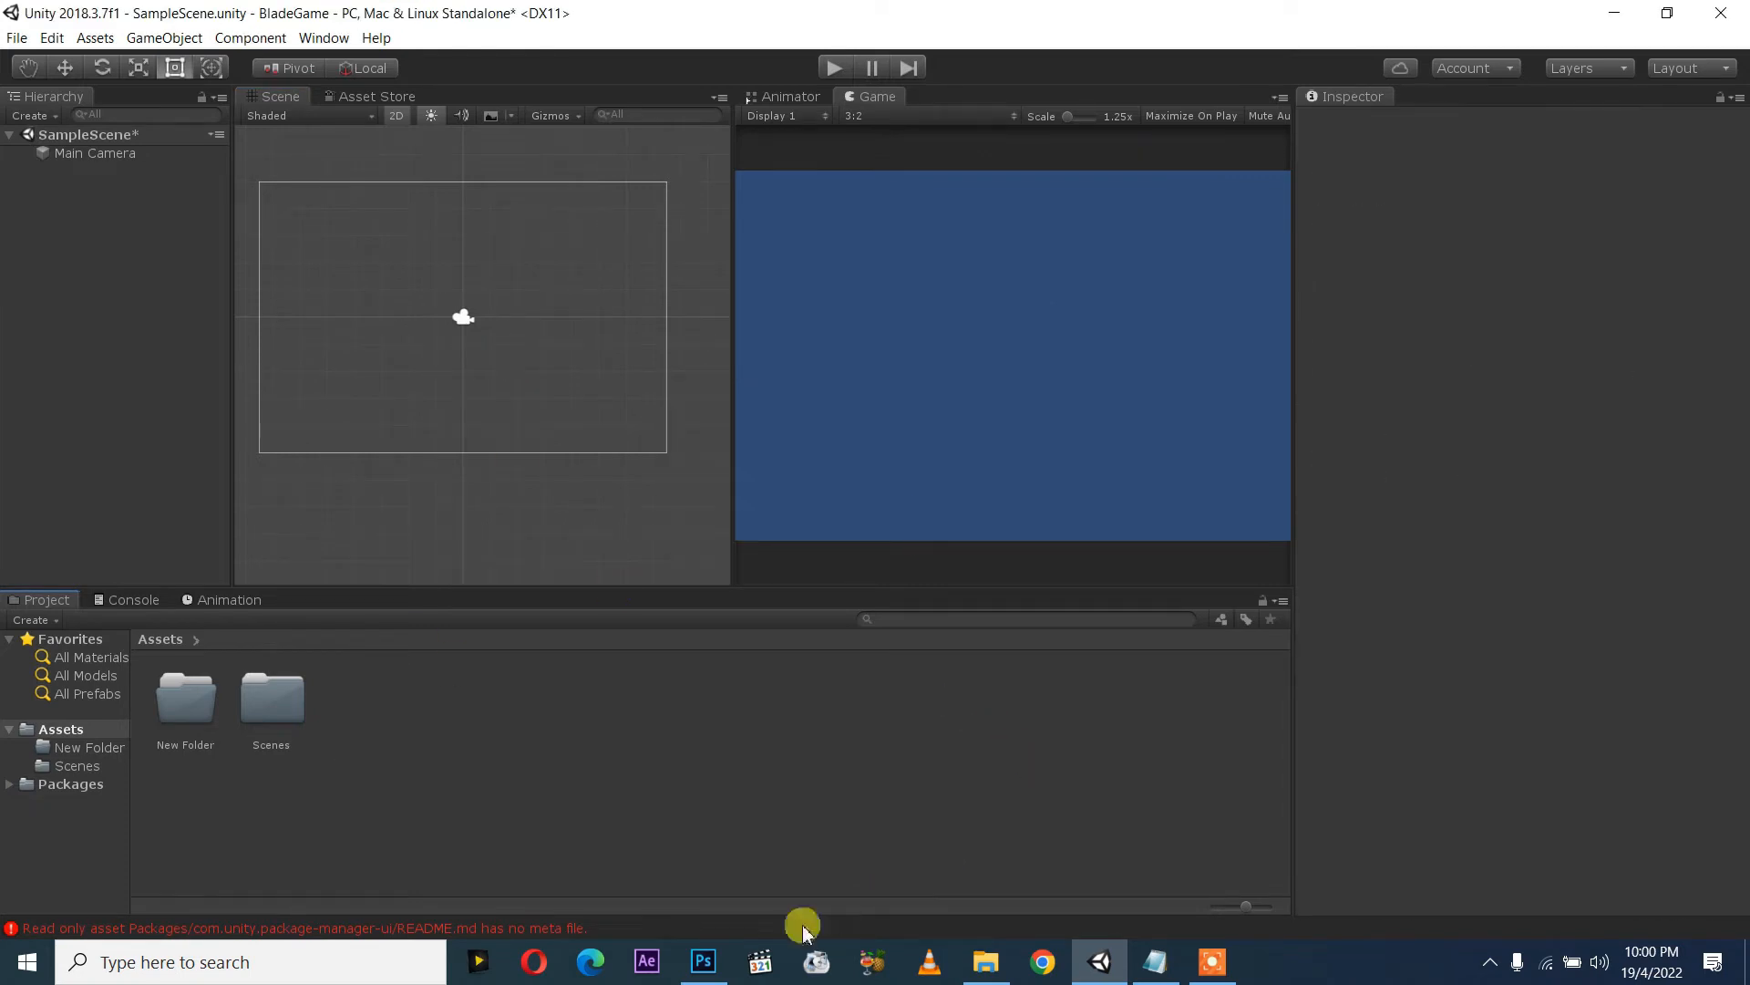
Step: Switch to Photoshop, open Blade.png from the img folder and activate the Move tool
left_click(706, 964)
left_click(989, 955)
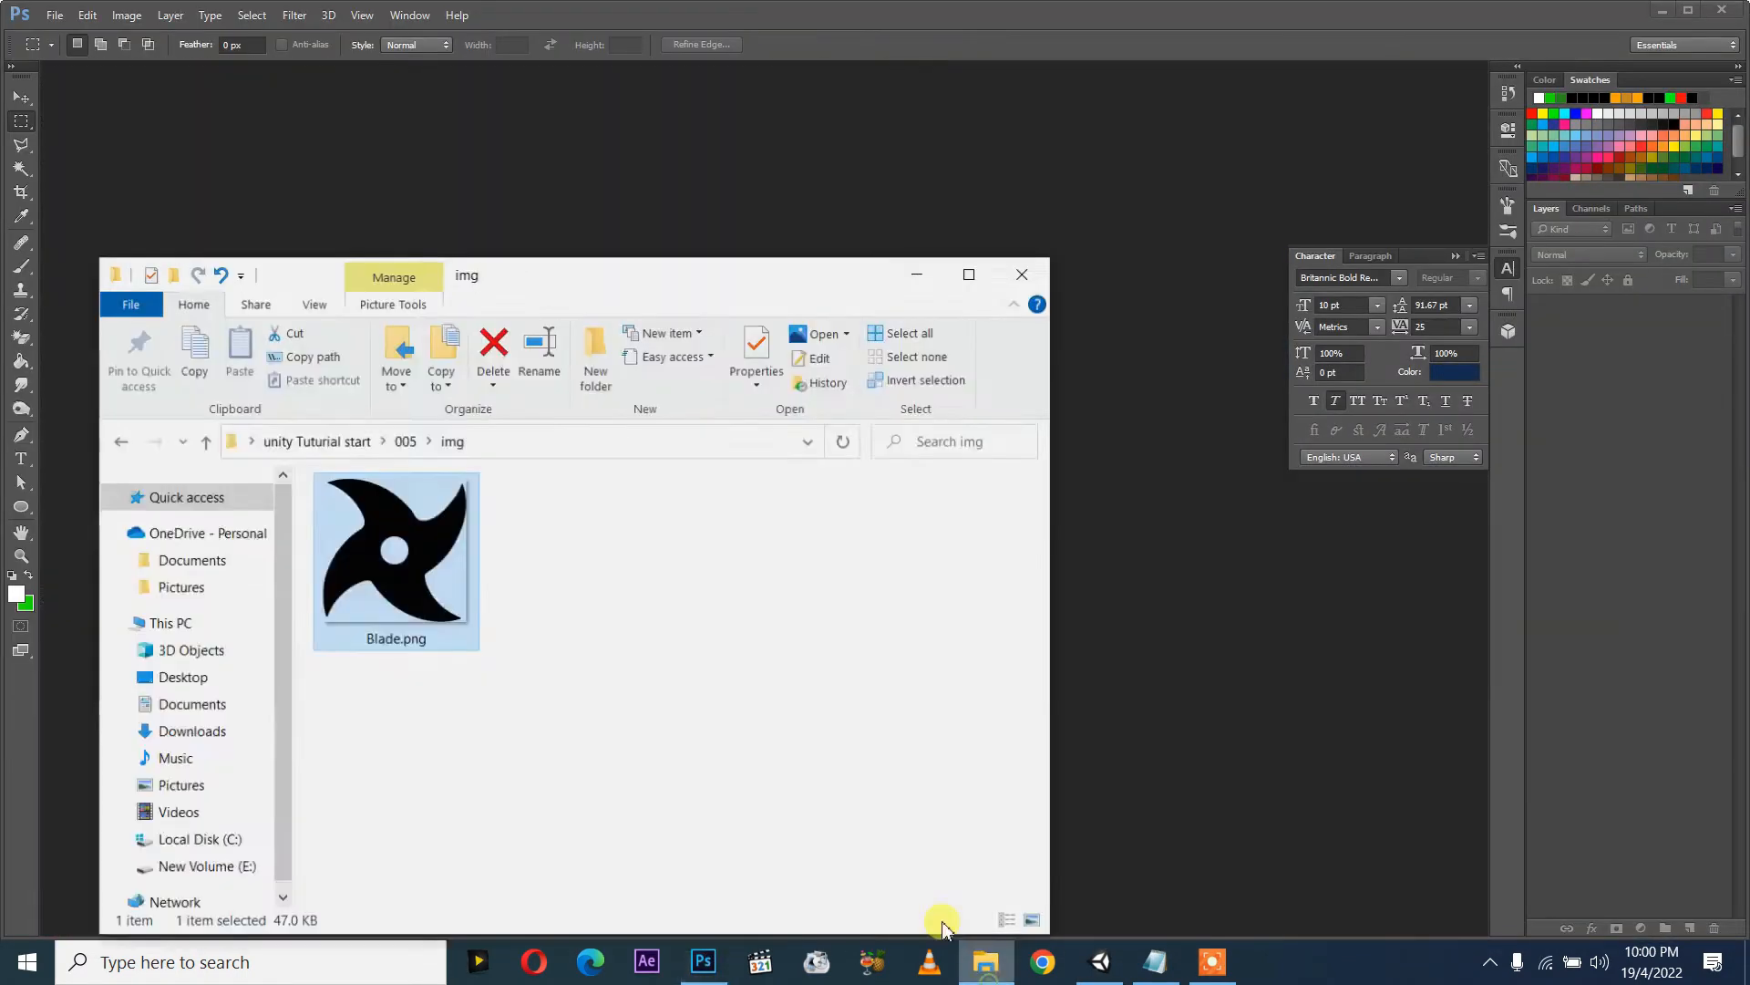
left_click_drag(458, 620, 613, 203)
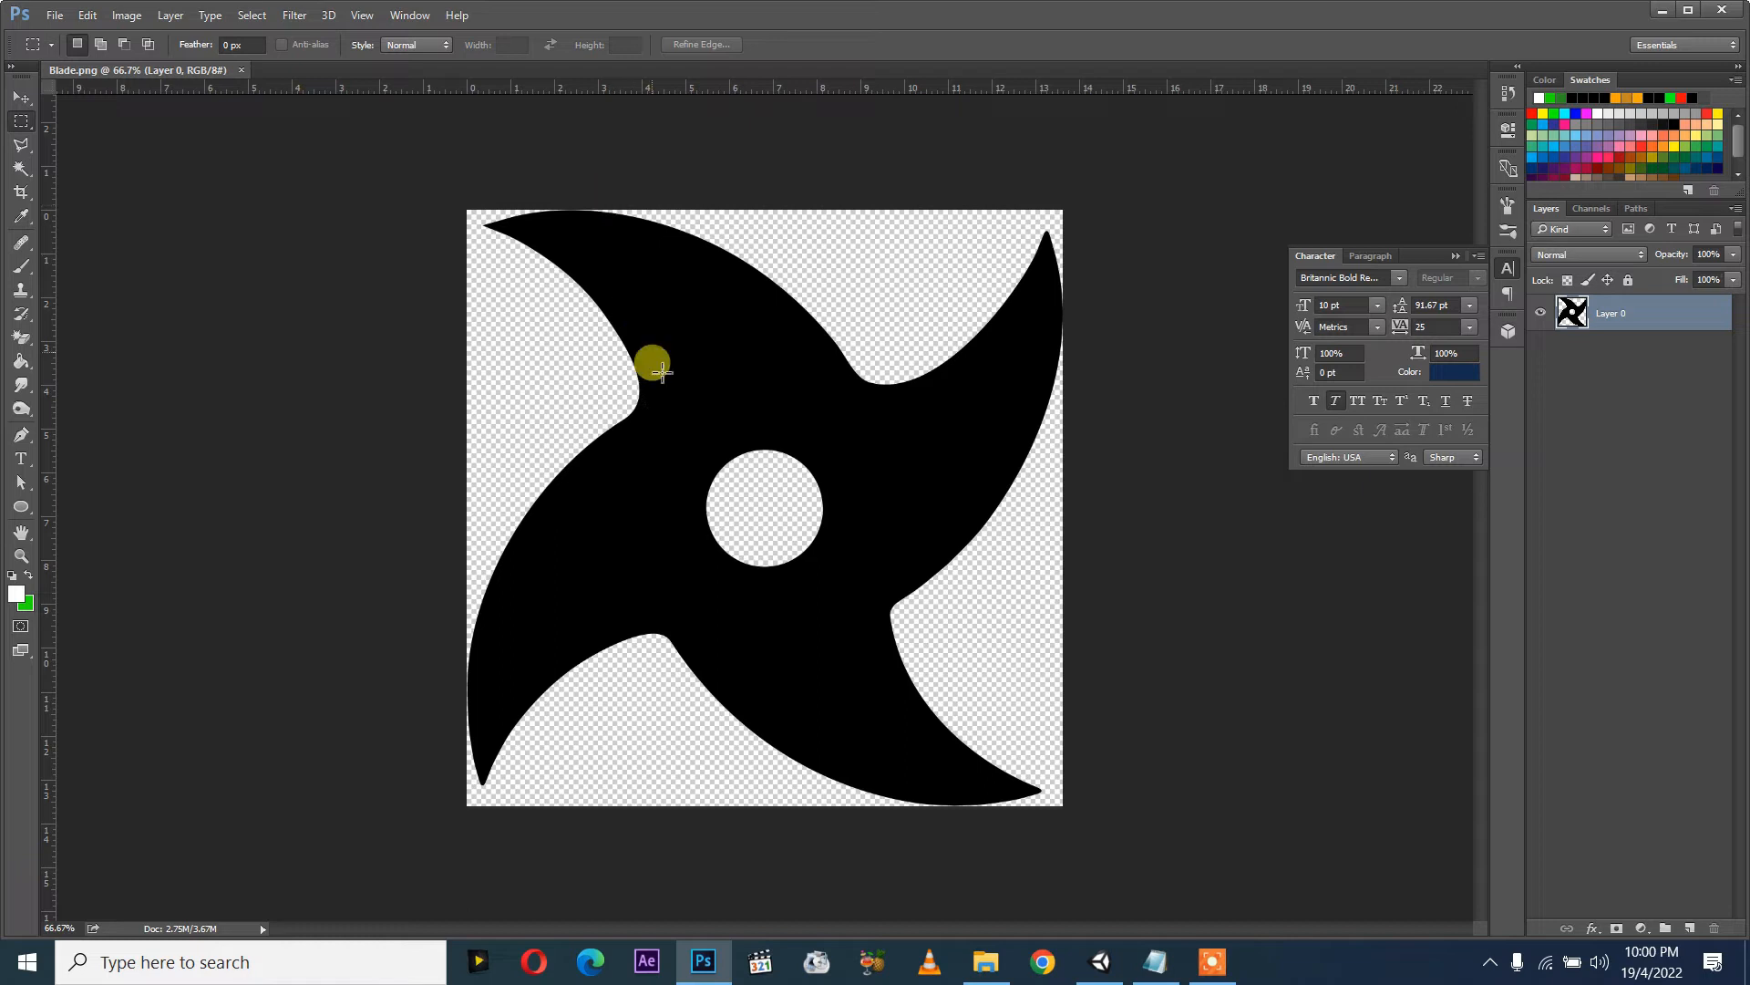
key("v")
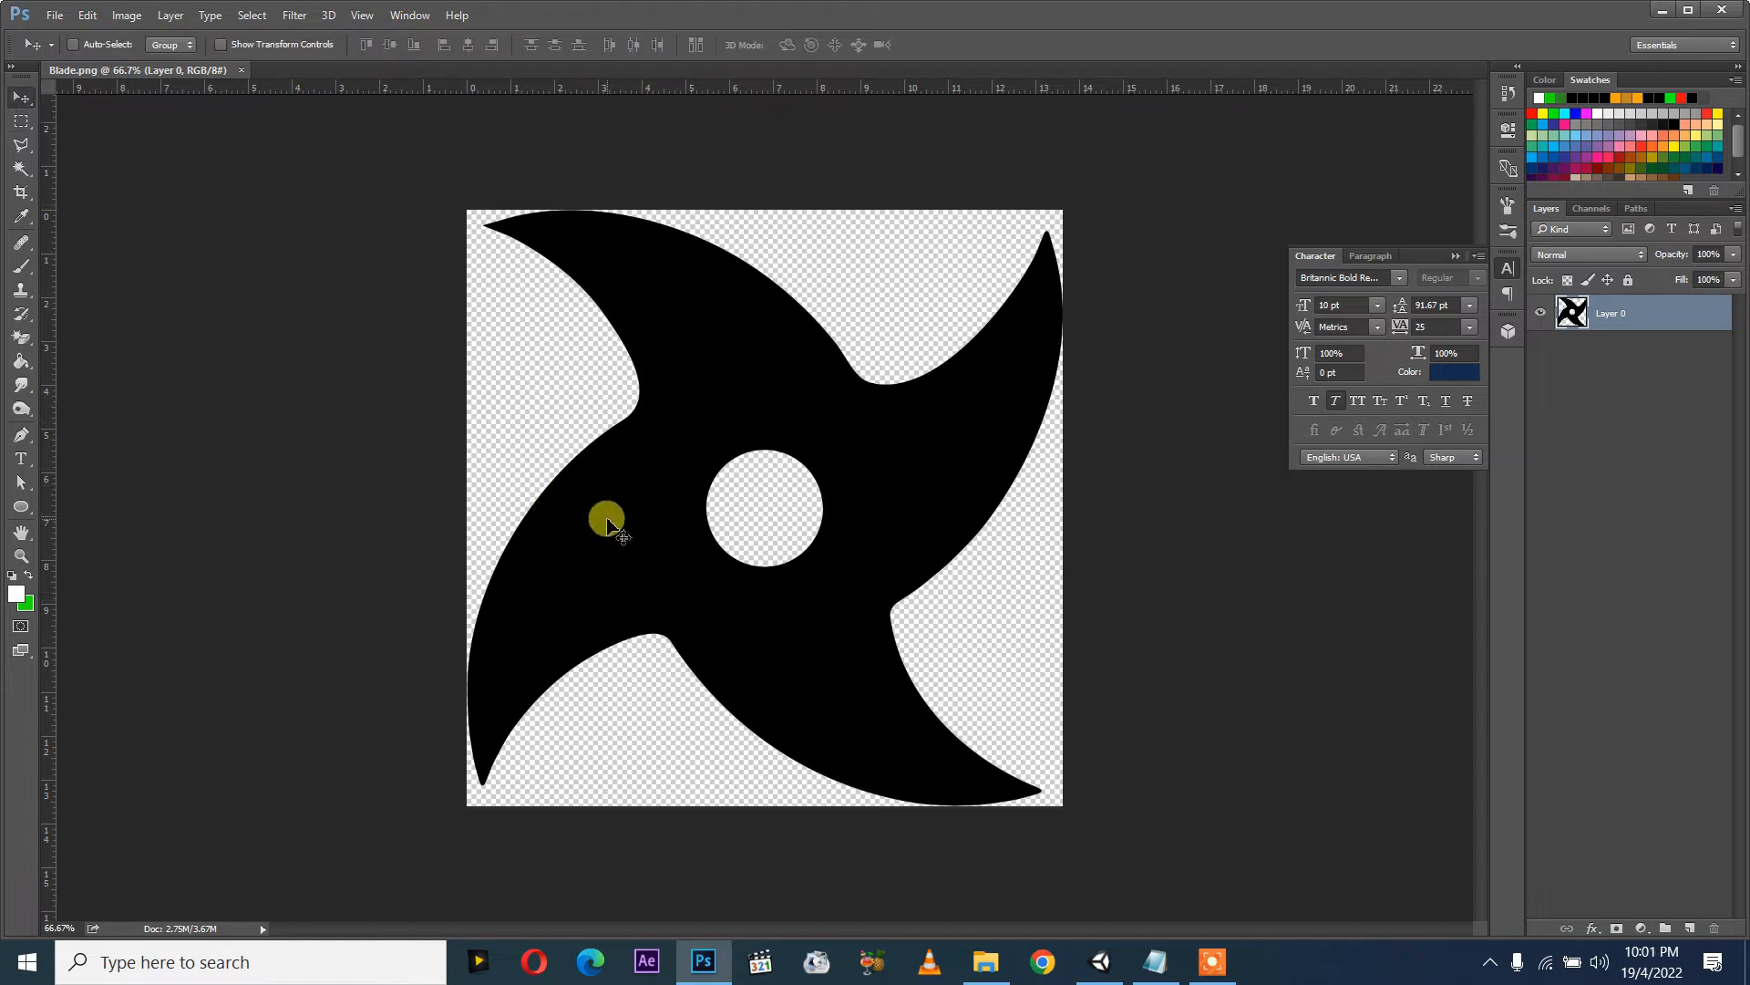
Step: Save a copy of the blade image as a PNG named 001 B in the img folder
left_click(54, 14)
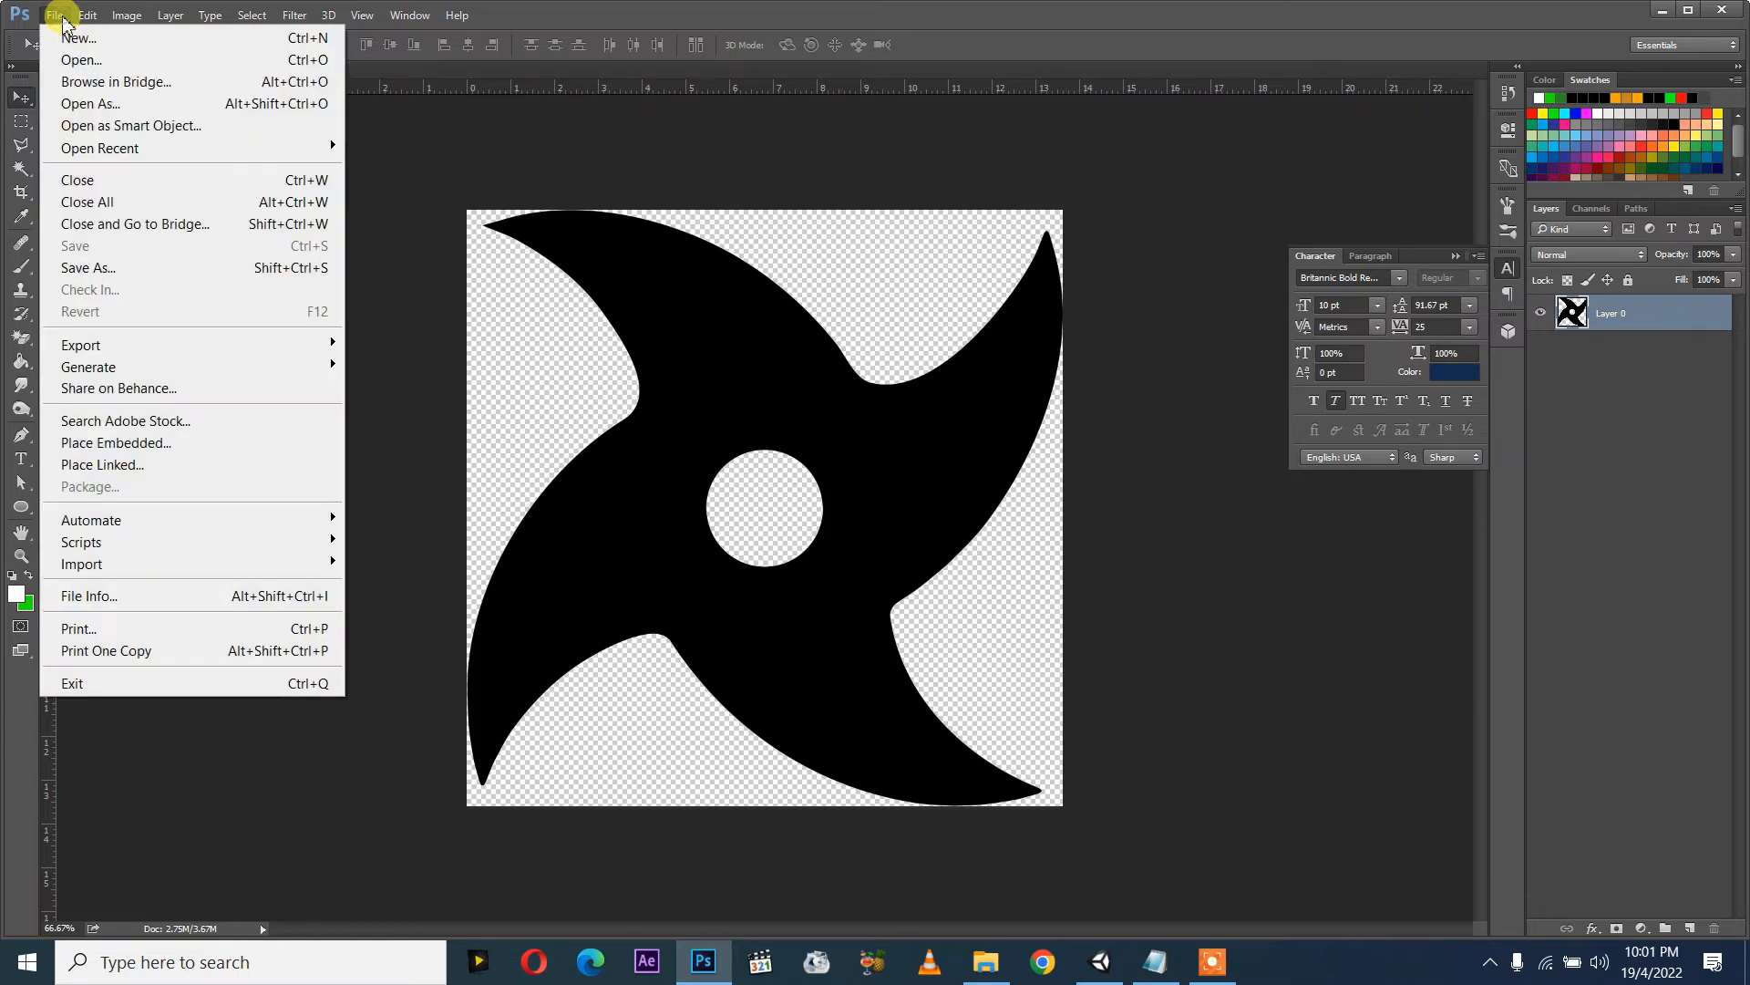
left_click(144, 266)
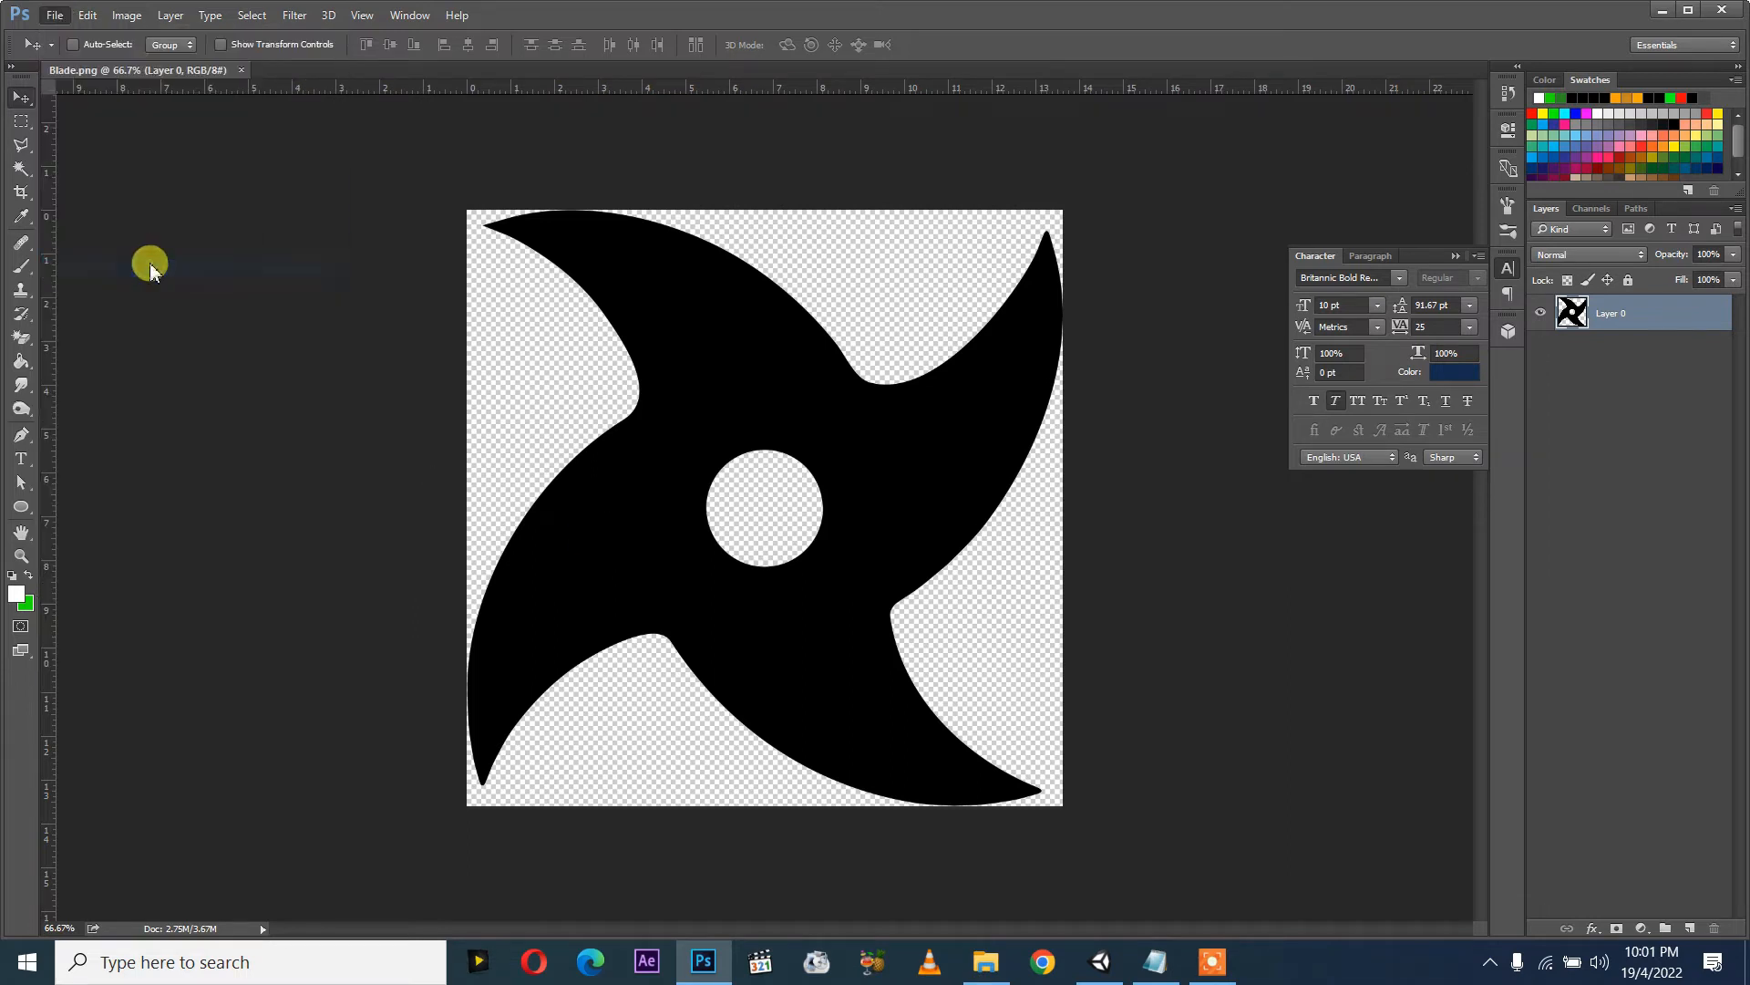
type("001 B")
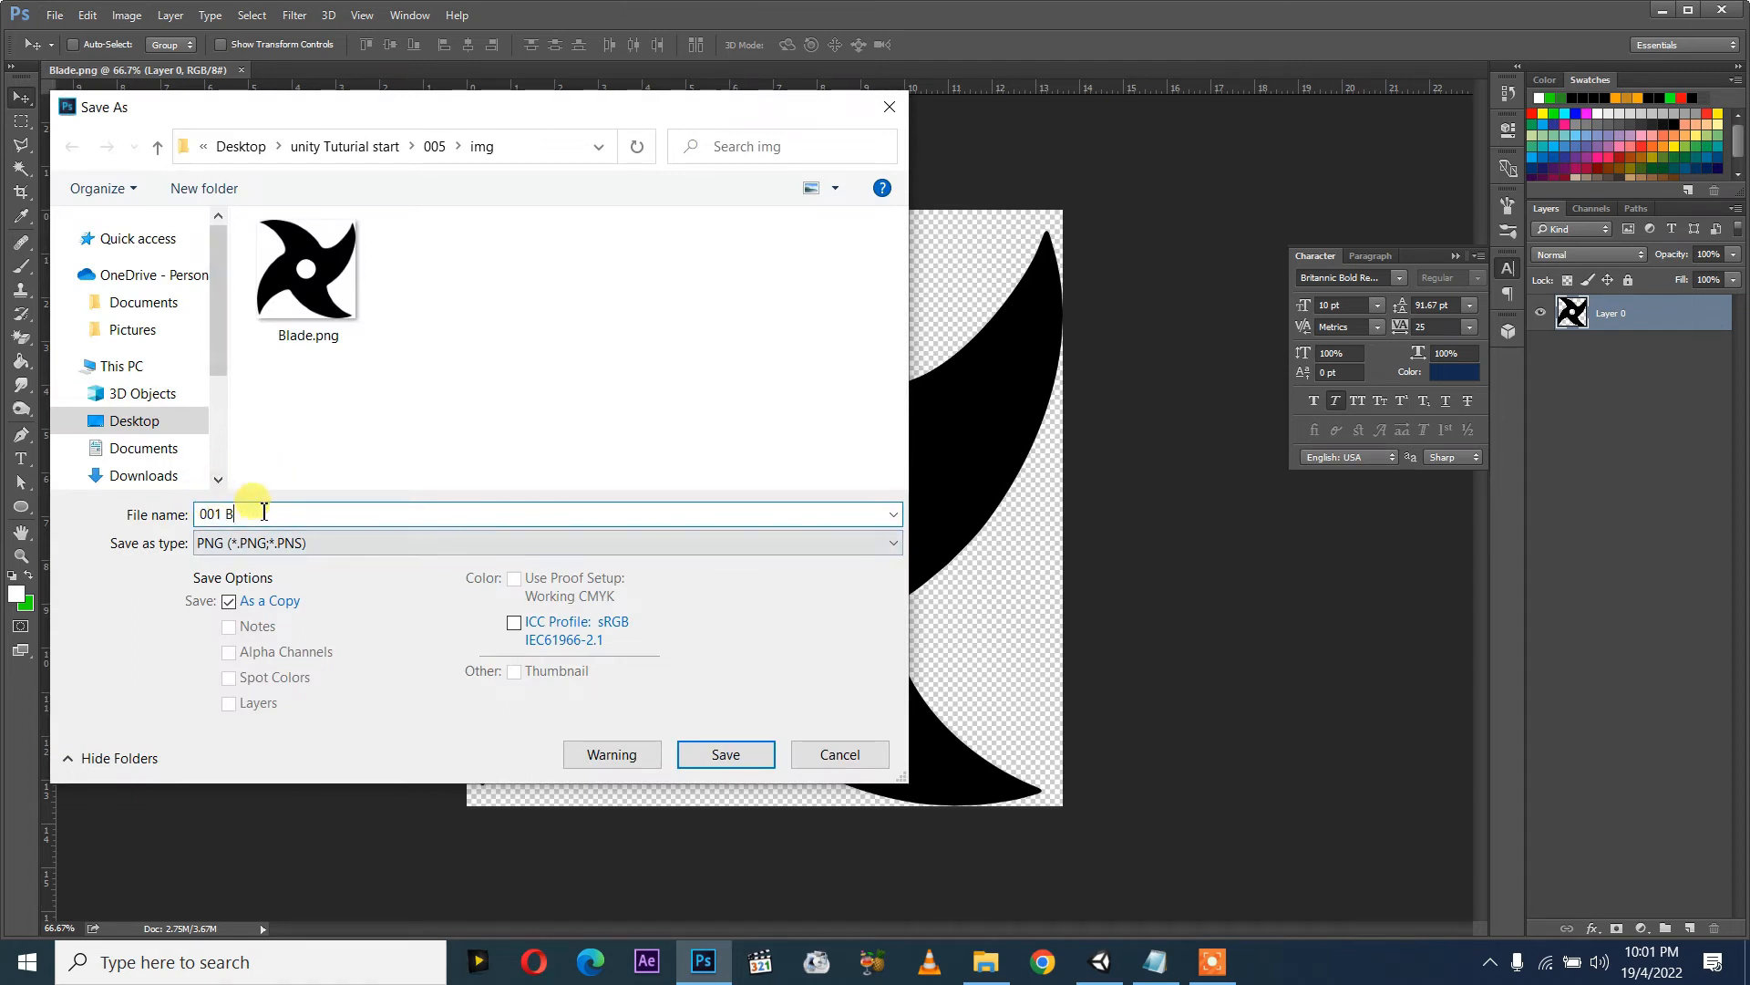
left_click(725, 753)
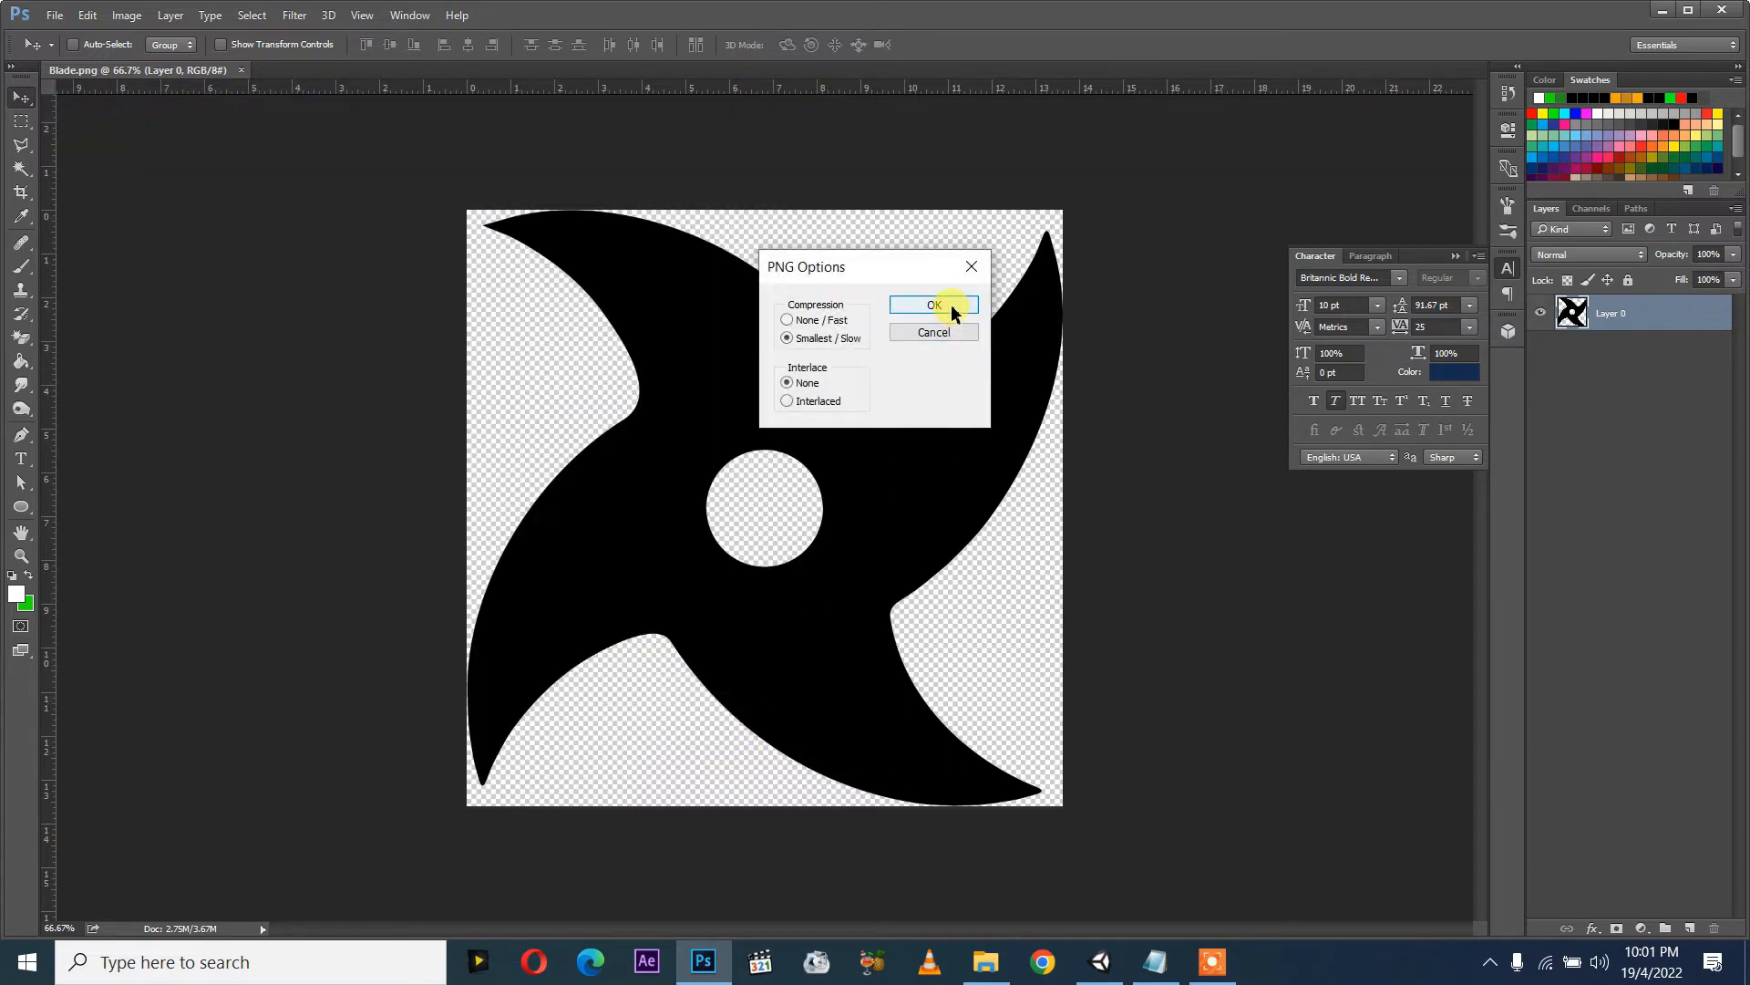
left_click(950, 305)
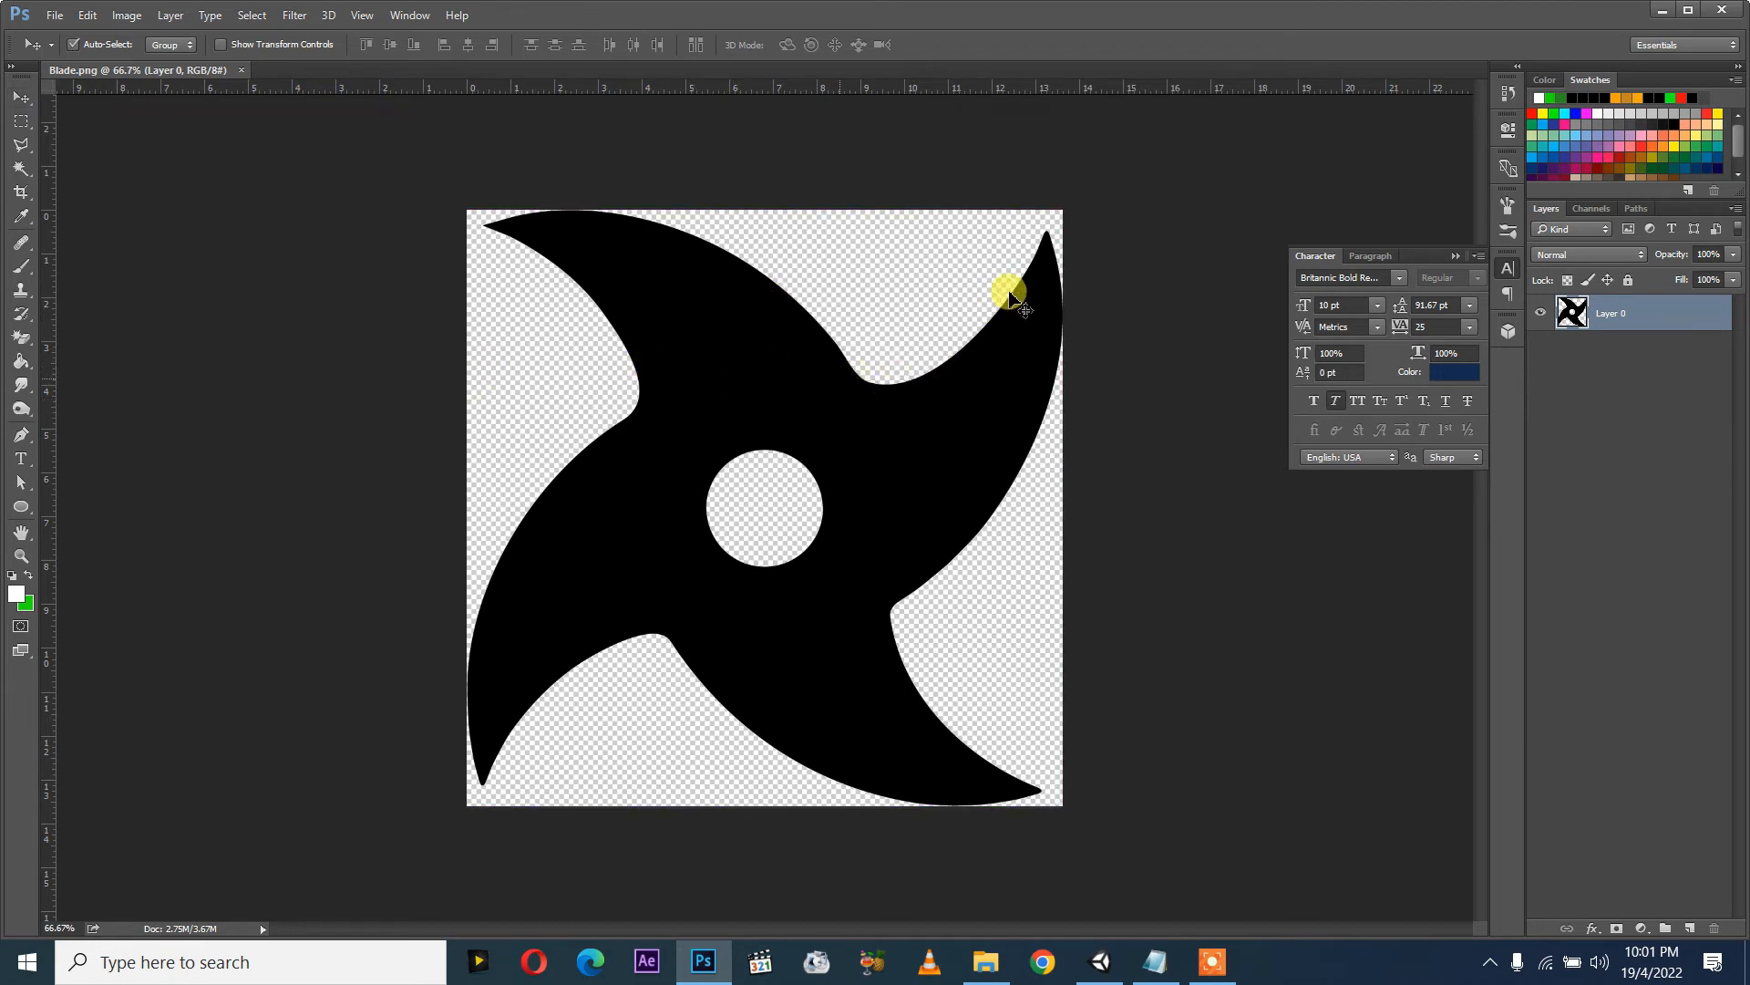
key("ctrl+t")
left_click_drag(1079, 228, 1106, 359)
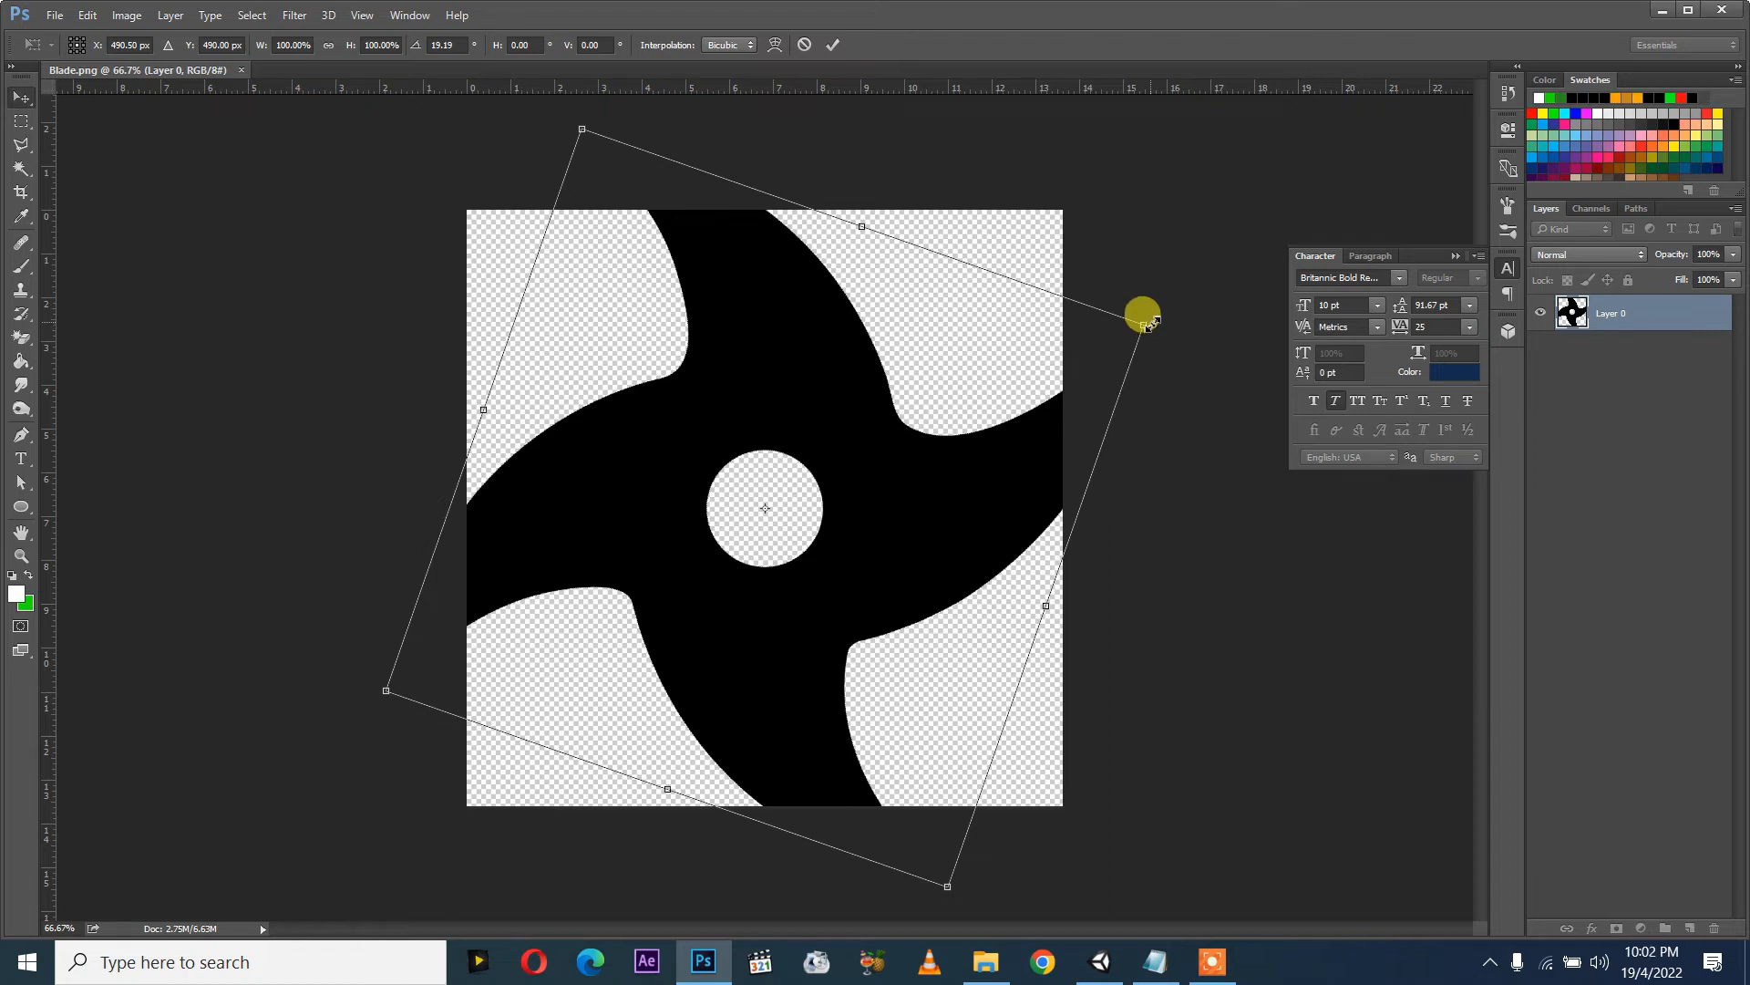
key("Return")
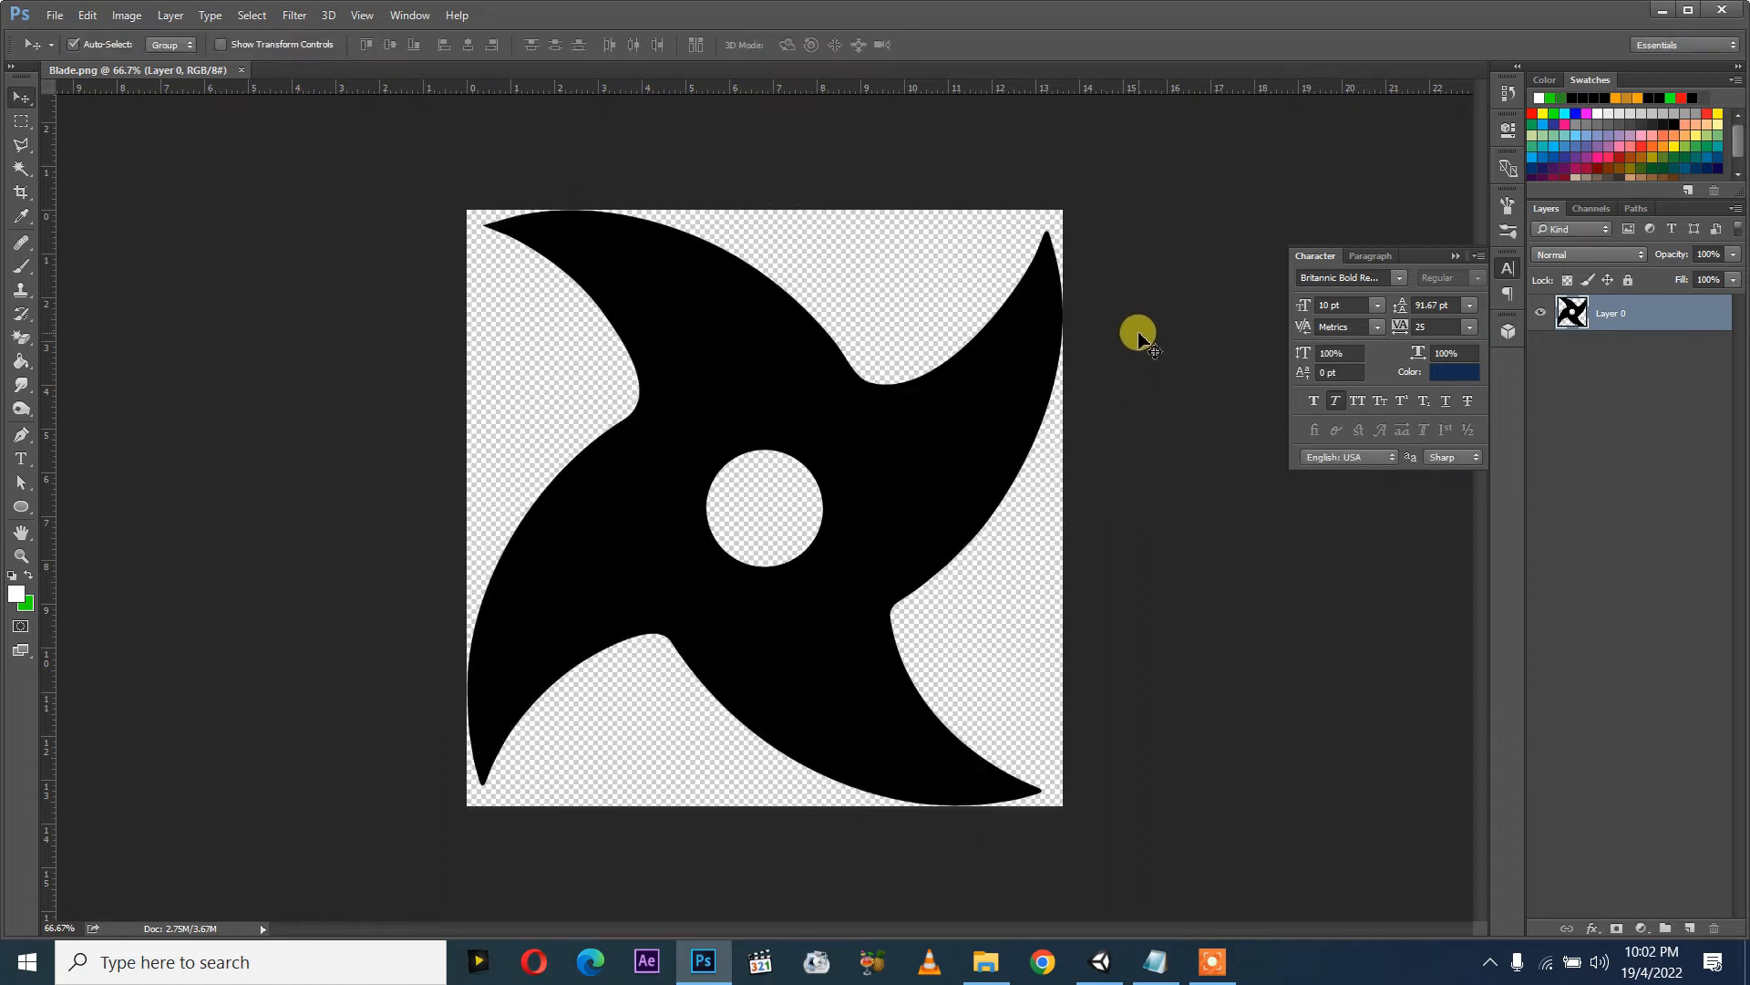
Step: Scale the blade layer down proportionally about its centre to about 77%, leaving a margin inside the canvas
key("ctrl+t")
left_click_drag(1063, 210, 911, 342)
left_click_drag(808, 496, 880, 436)
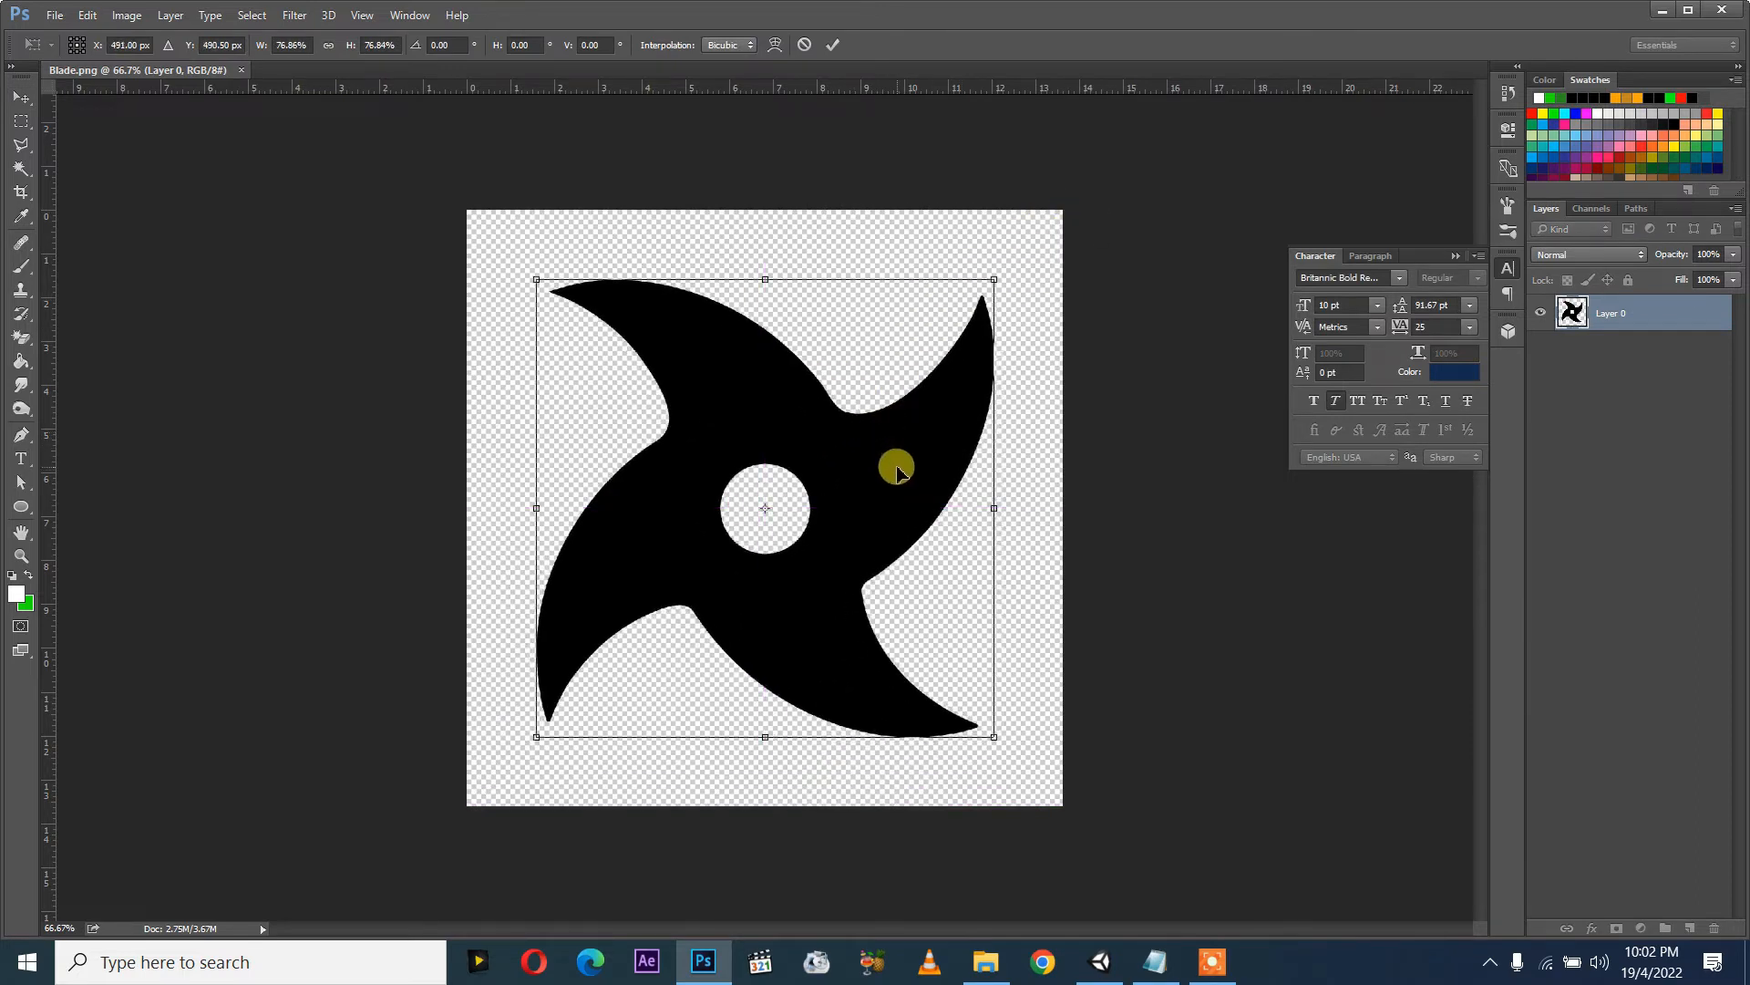
key("Return")
Step: Save a PNG copy of the scaled blade over the existing 001 B.png, replacing it with the default PNG options
left_click(57, 16)
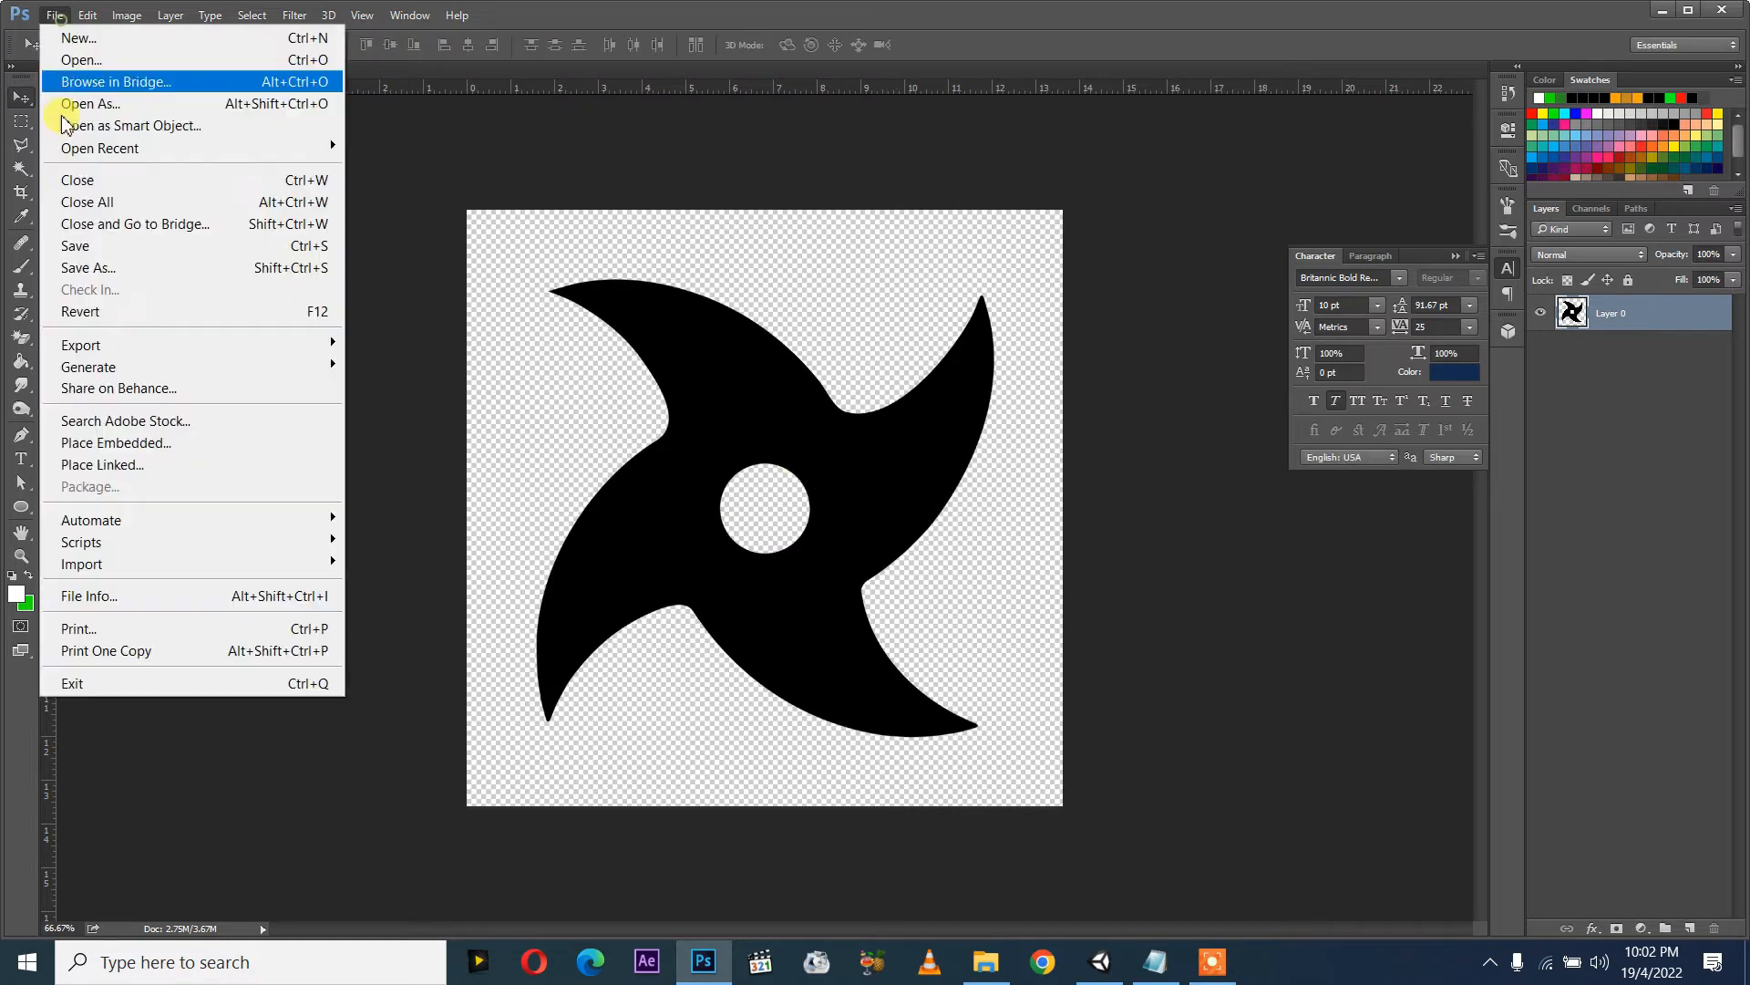
left_click(85, 268)
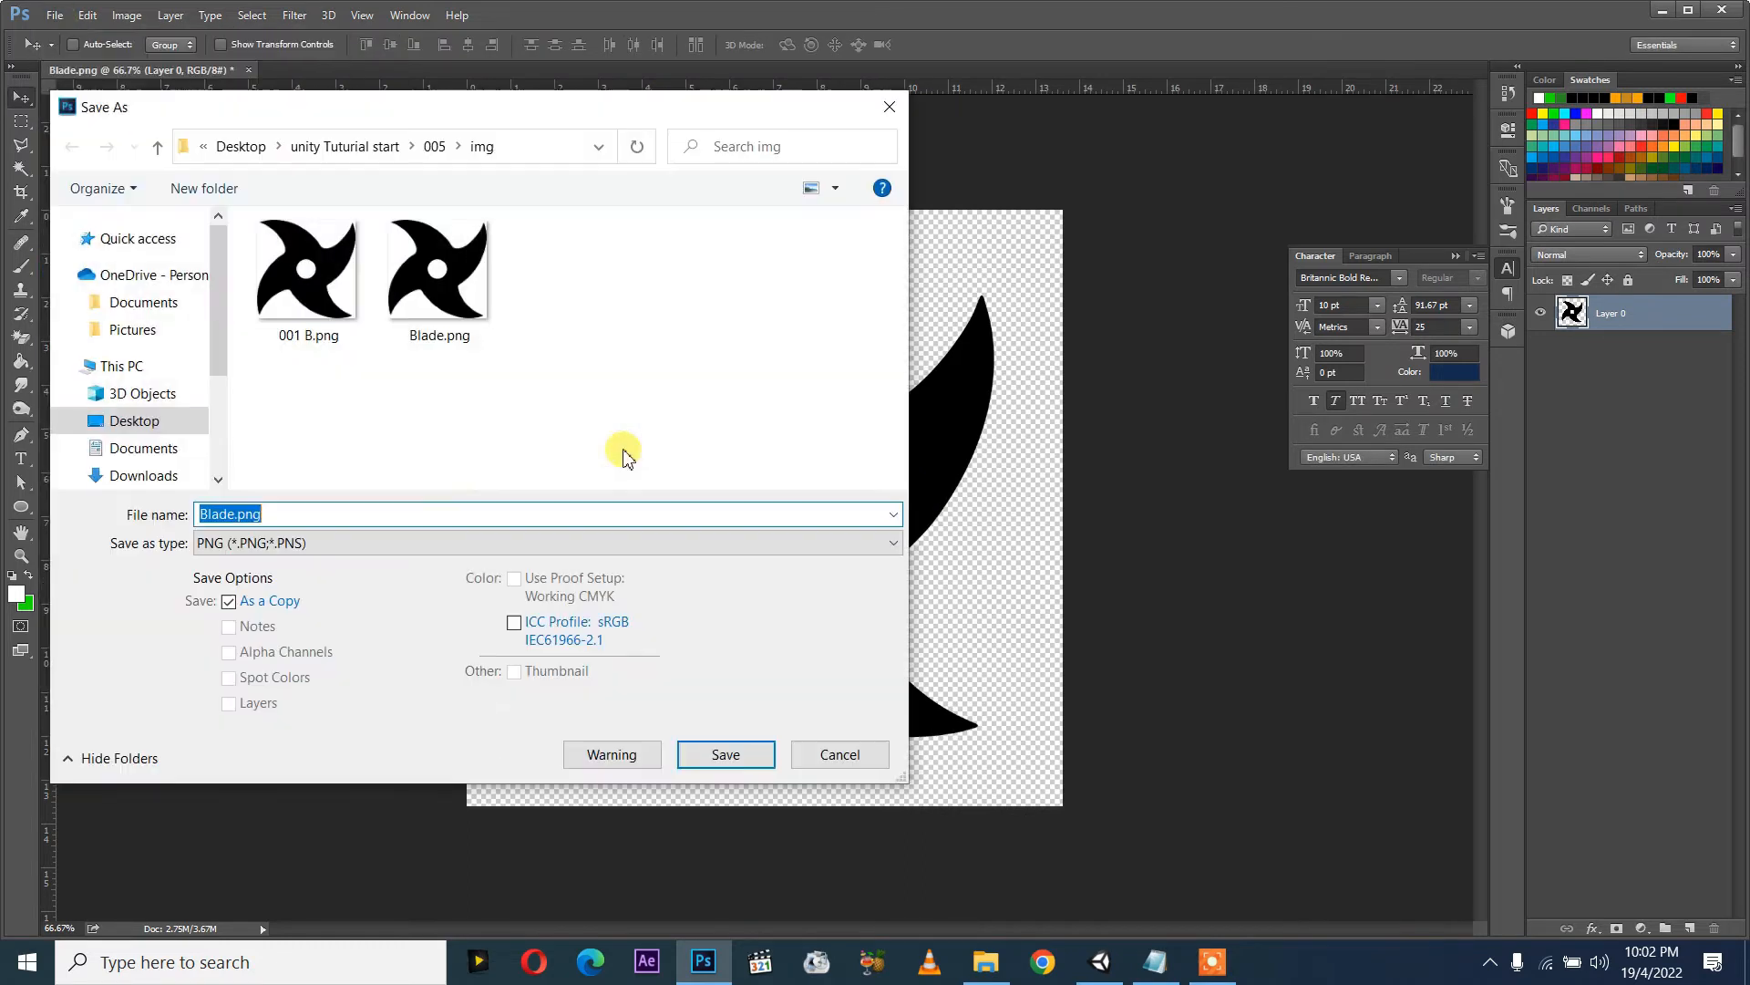
left_click(310, 274)
key("Return")
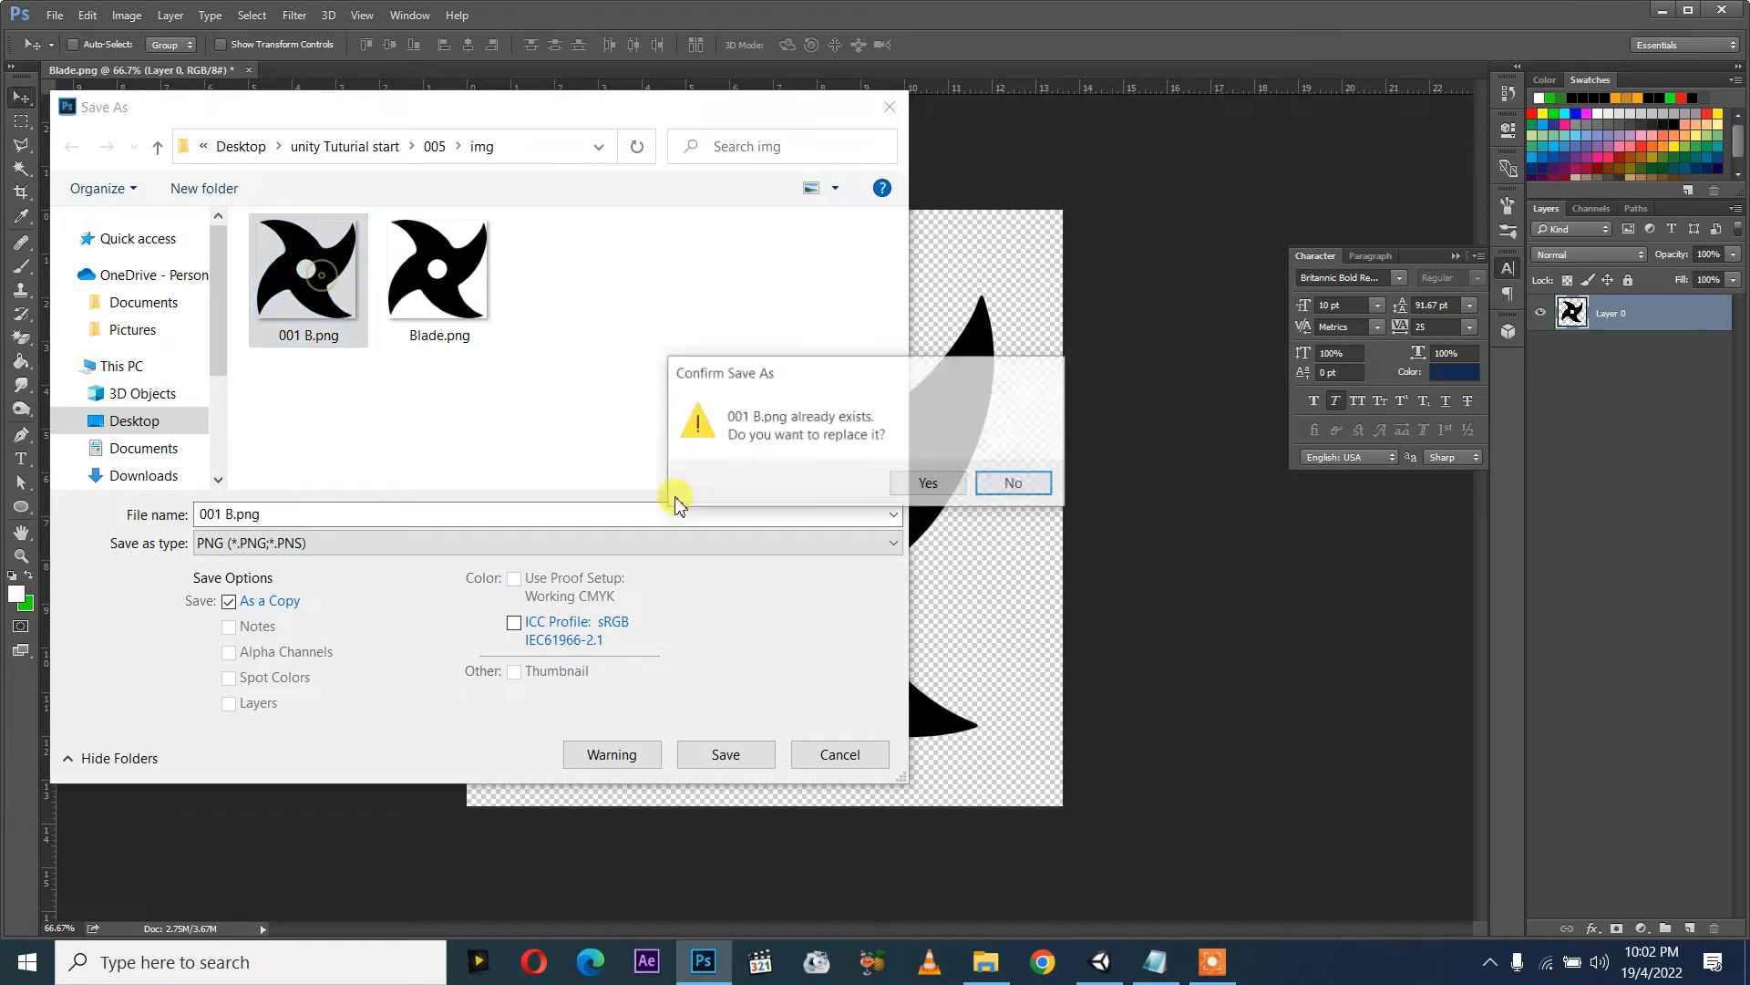
left_click(921, 483)
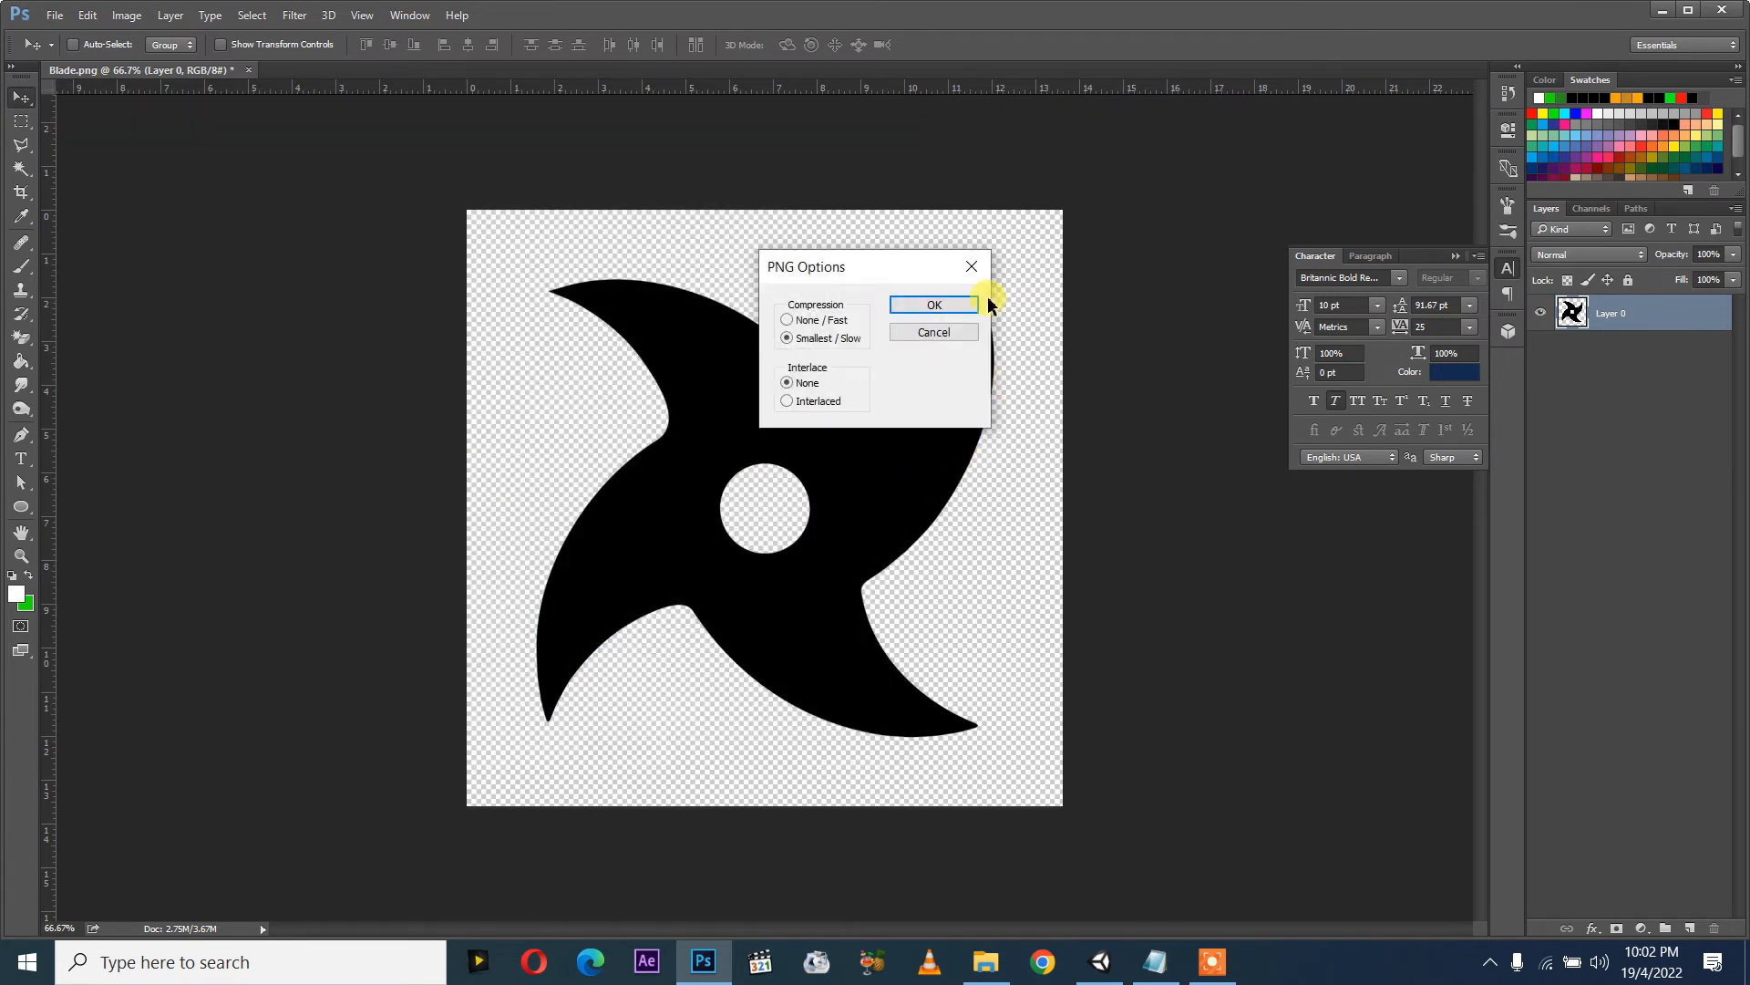
left_click(953, 305)
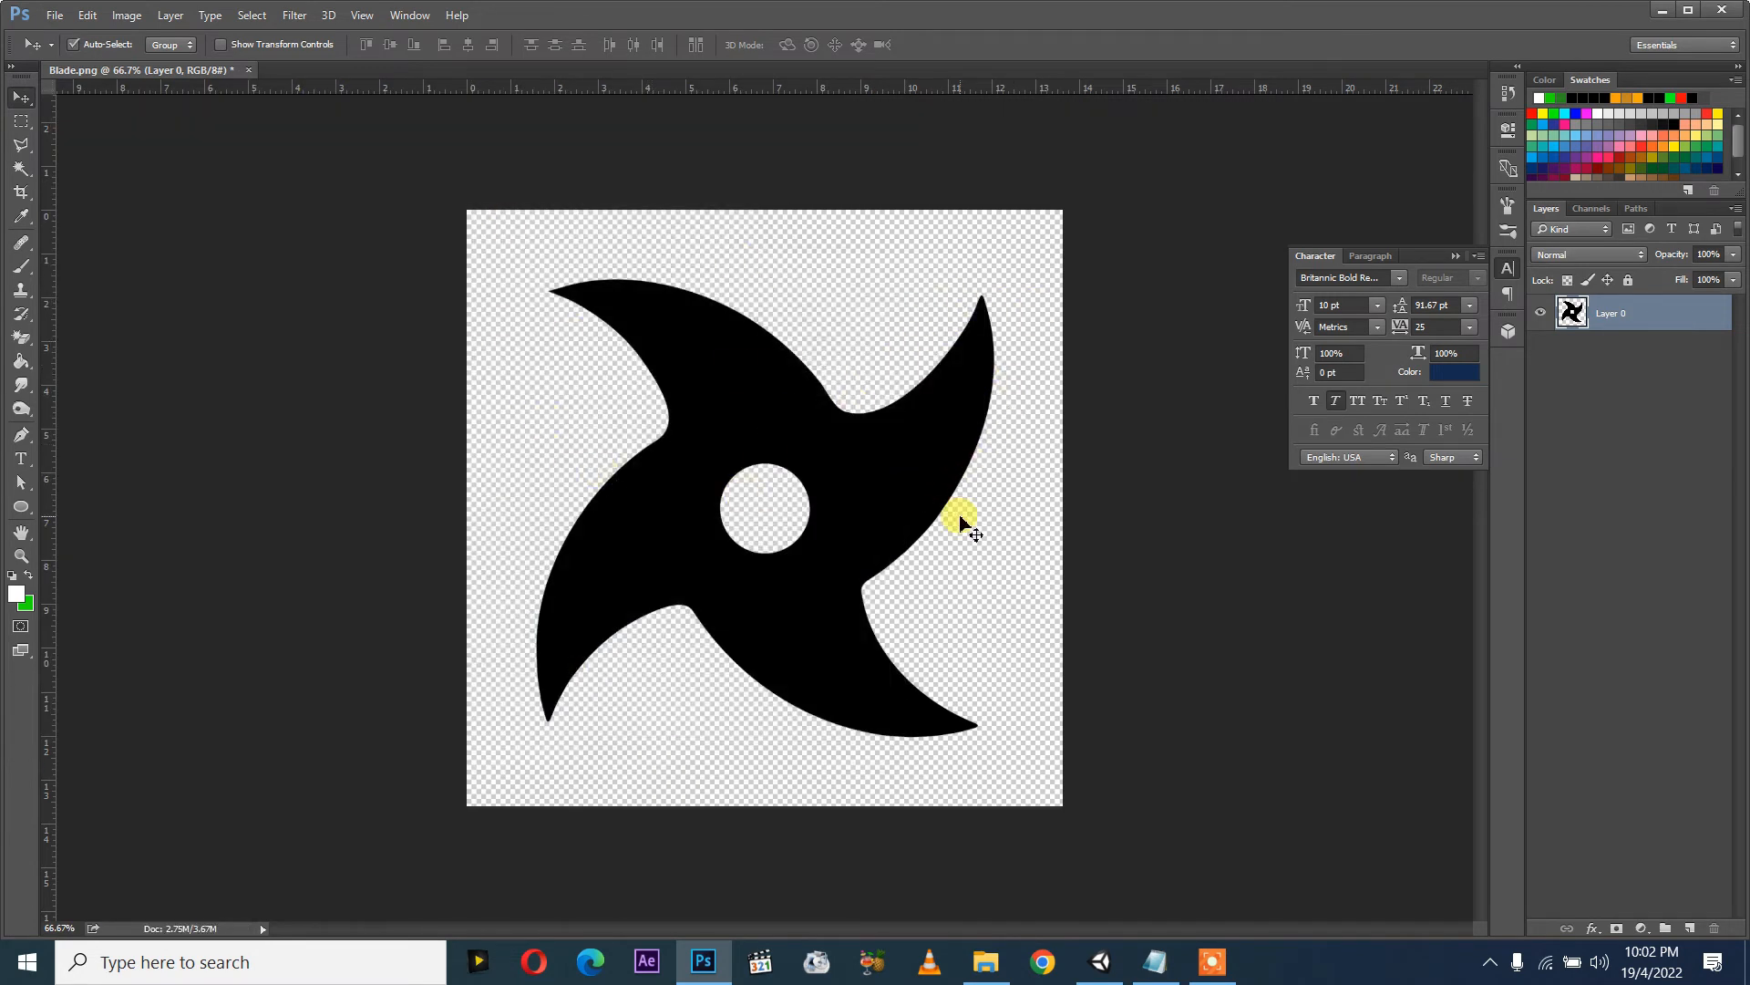
Step: Rotate the blade layer clockwise about its centre by about 14°
key("ctrl+t")
left_click_drag(1100, 490, 1091, 572)
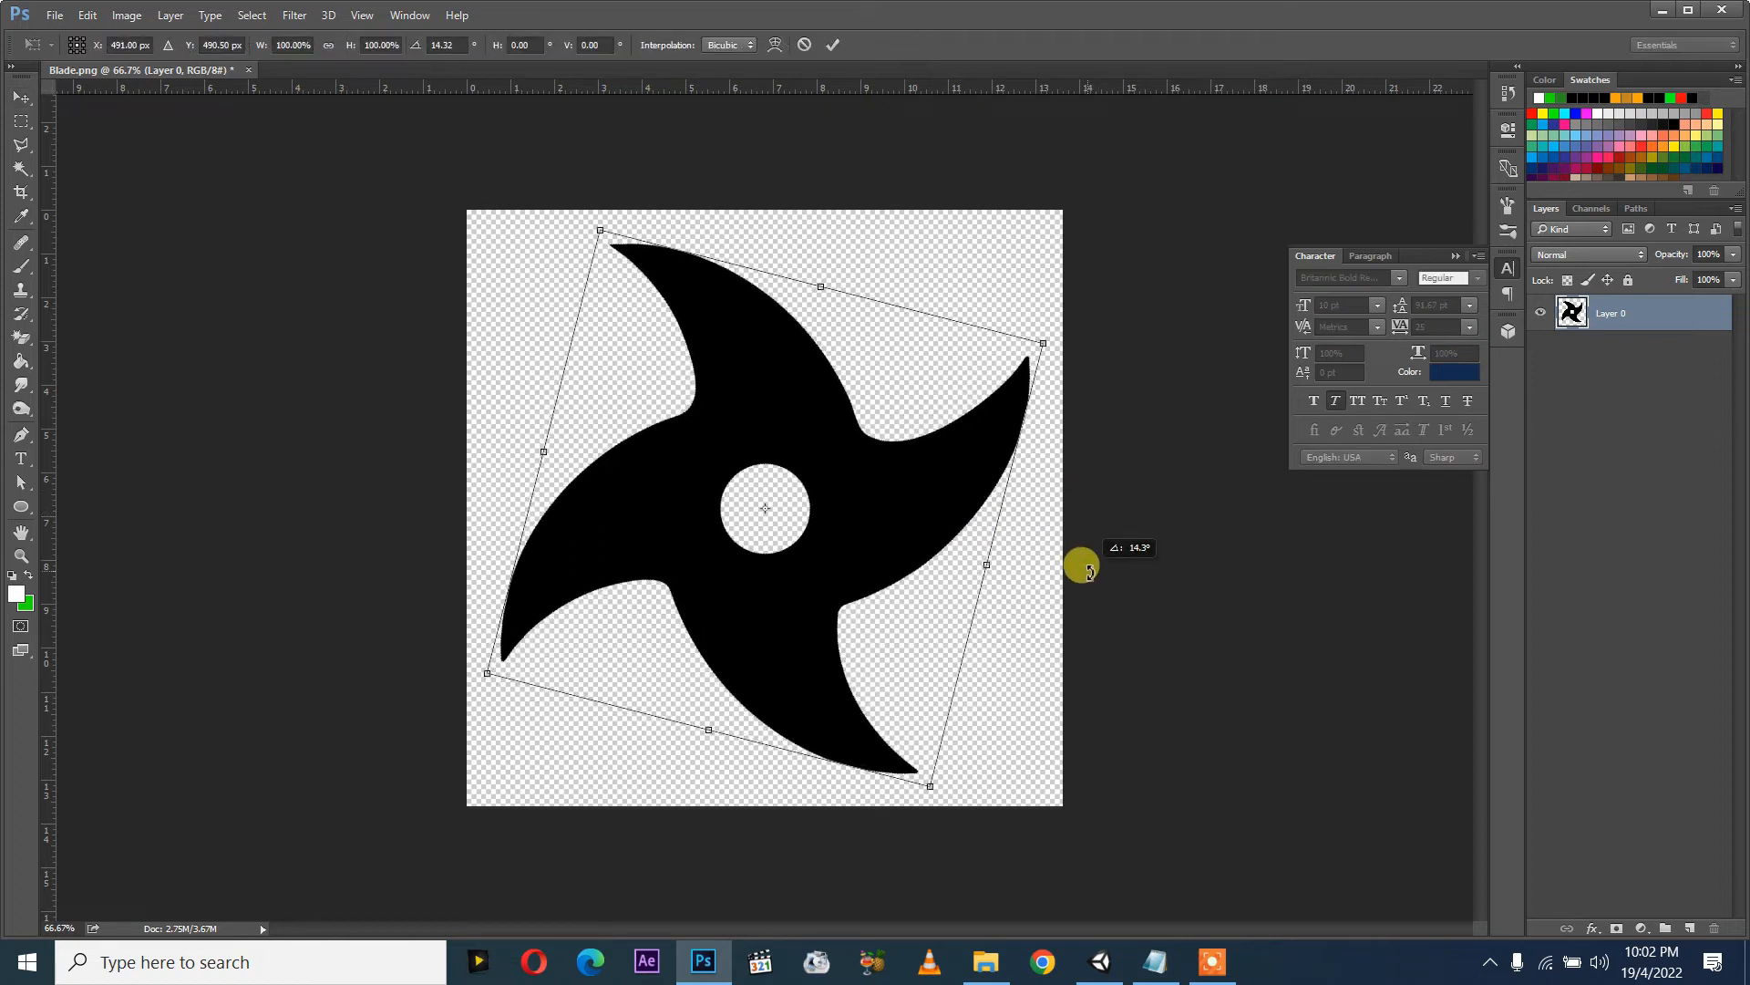
key("Return")
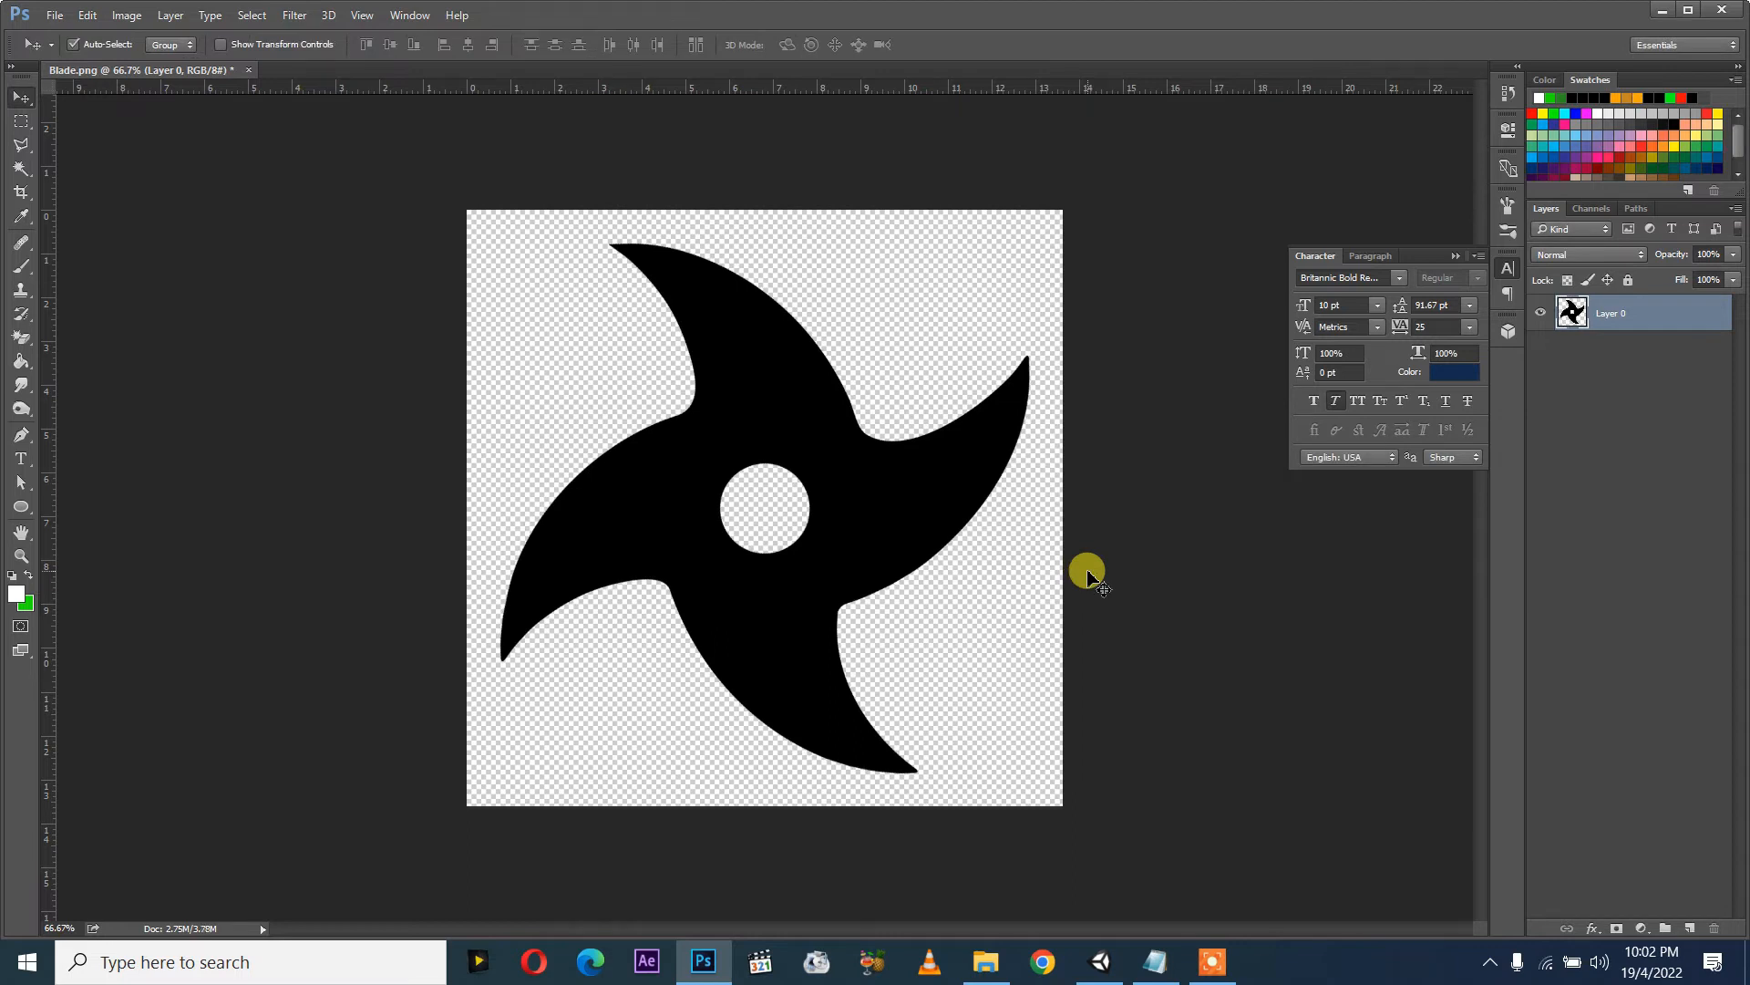
Step: Save a PNG copy of the rotated blade as 002 B.png in the img folder with the default PNG options
left_click(55, 15)
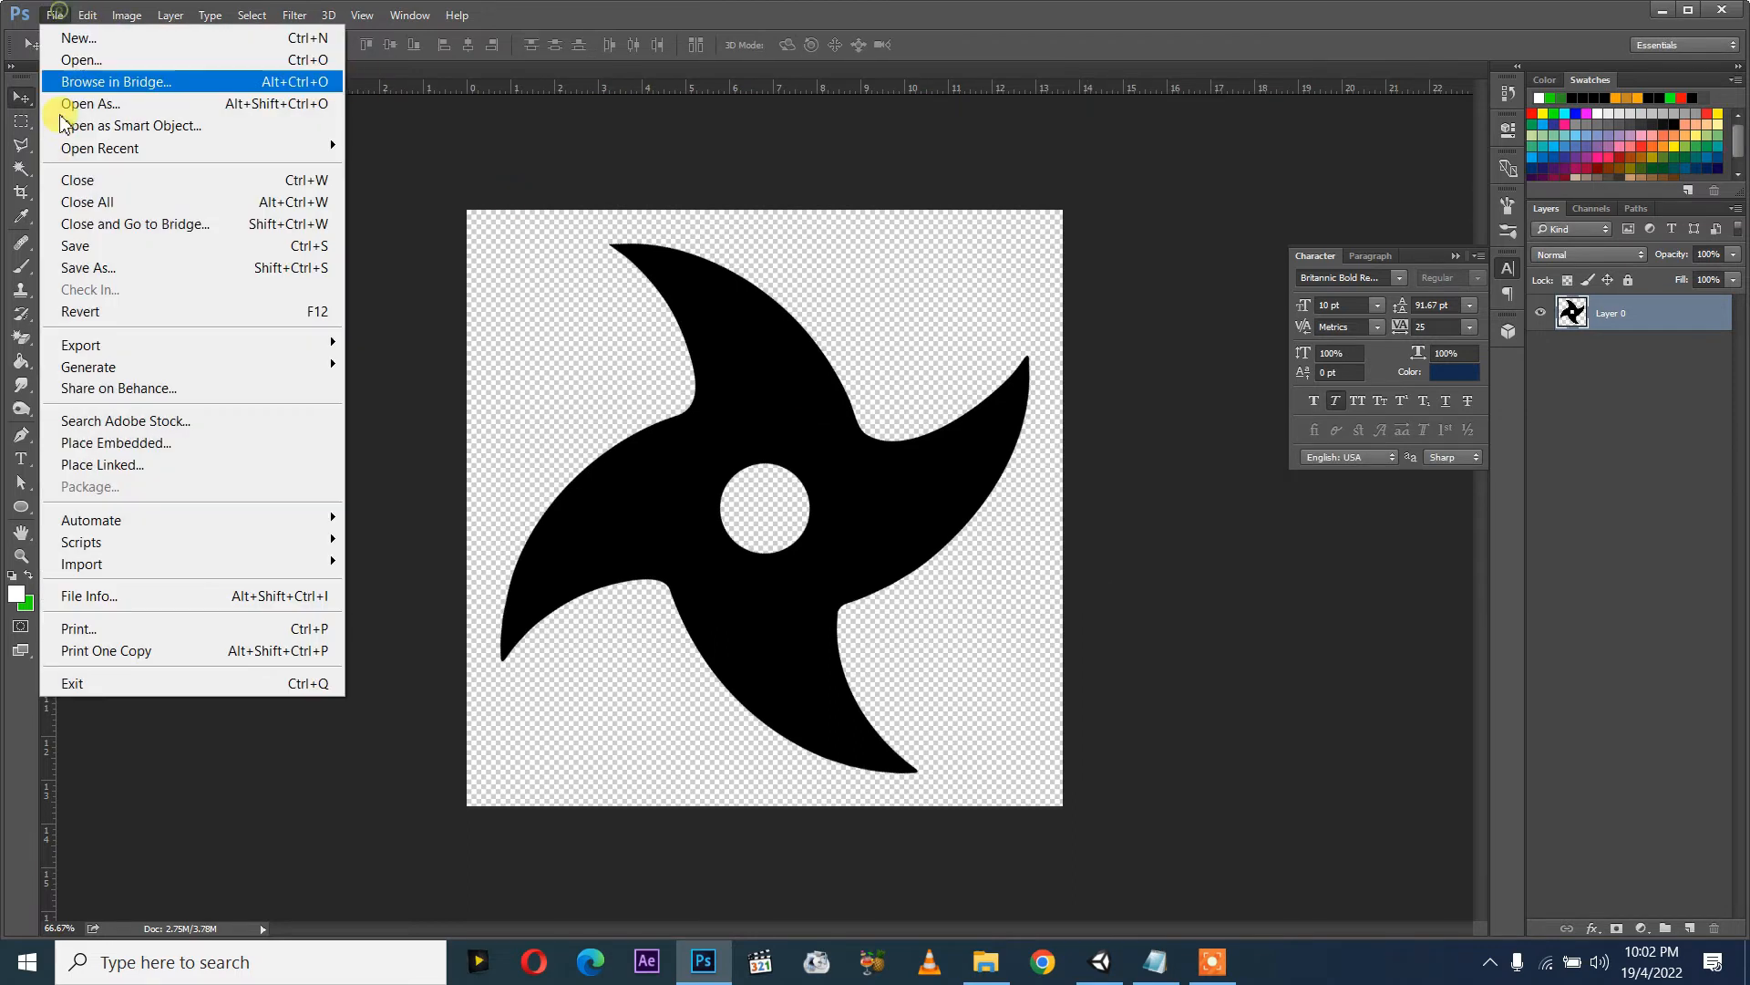
left_click(137, 267)
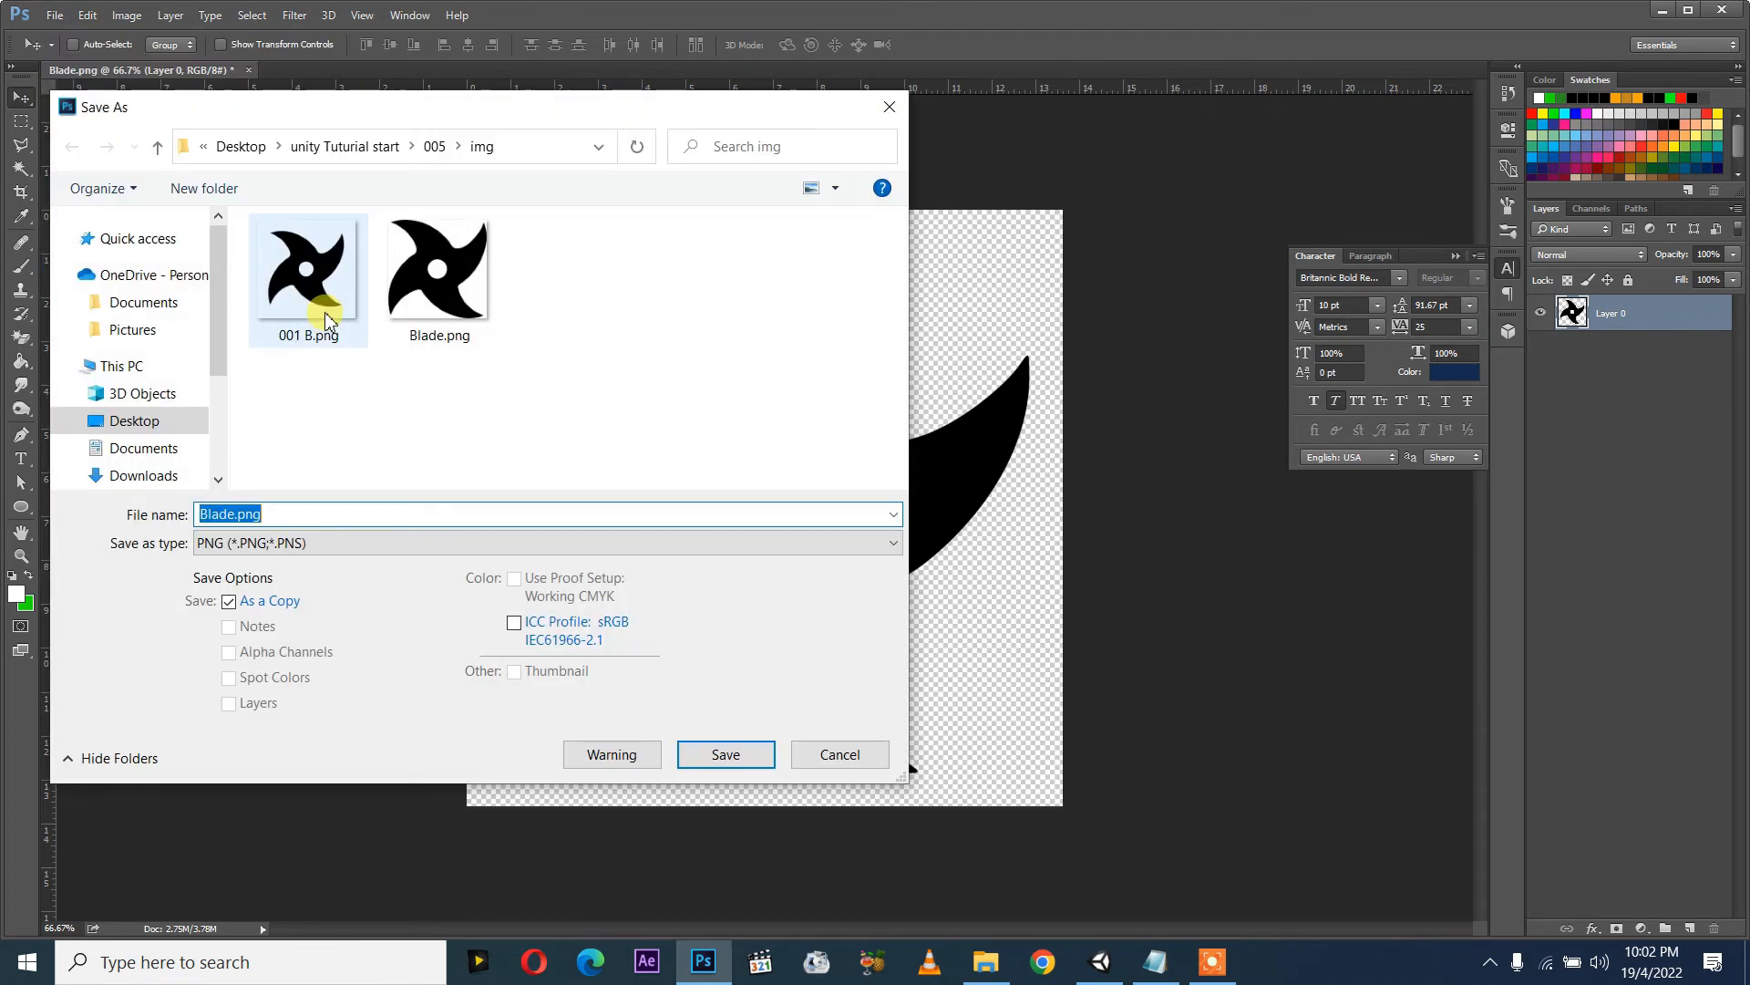
left_click(326, 319)
left_click(222, 520)
left_click(226, 515)
key("BackSpace")
key("BackSpace")
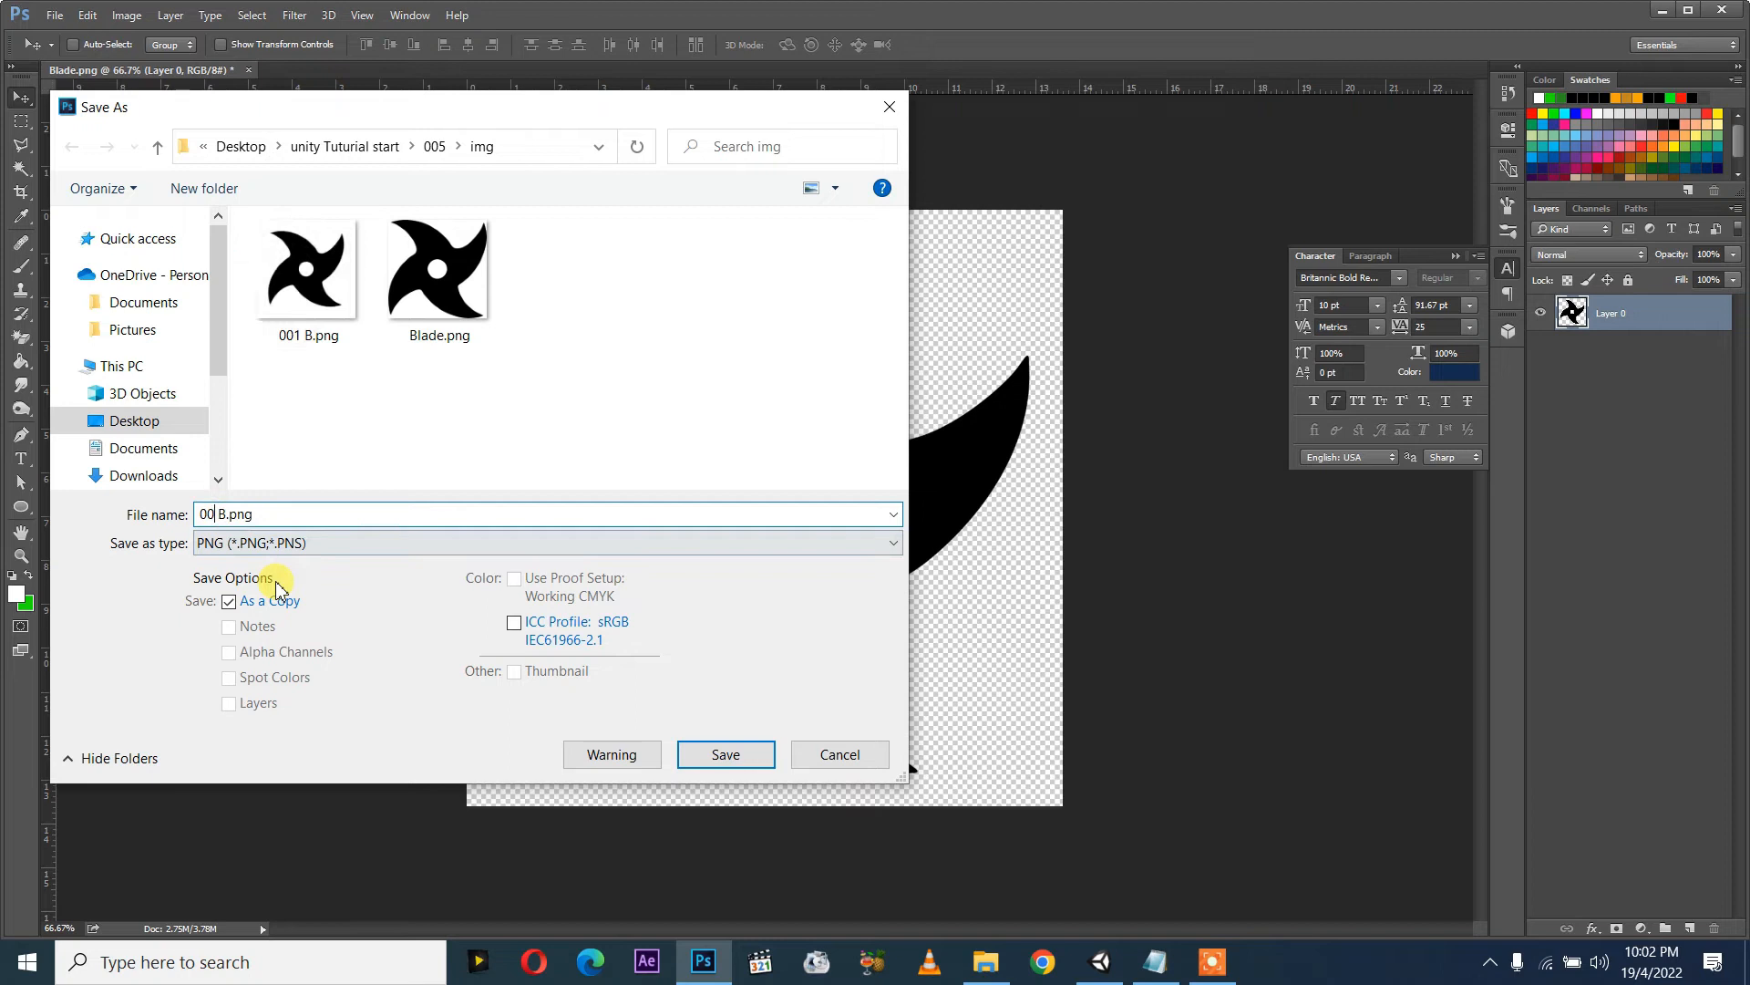
type("2")
key("Return")
key("Return")
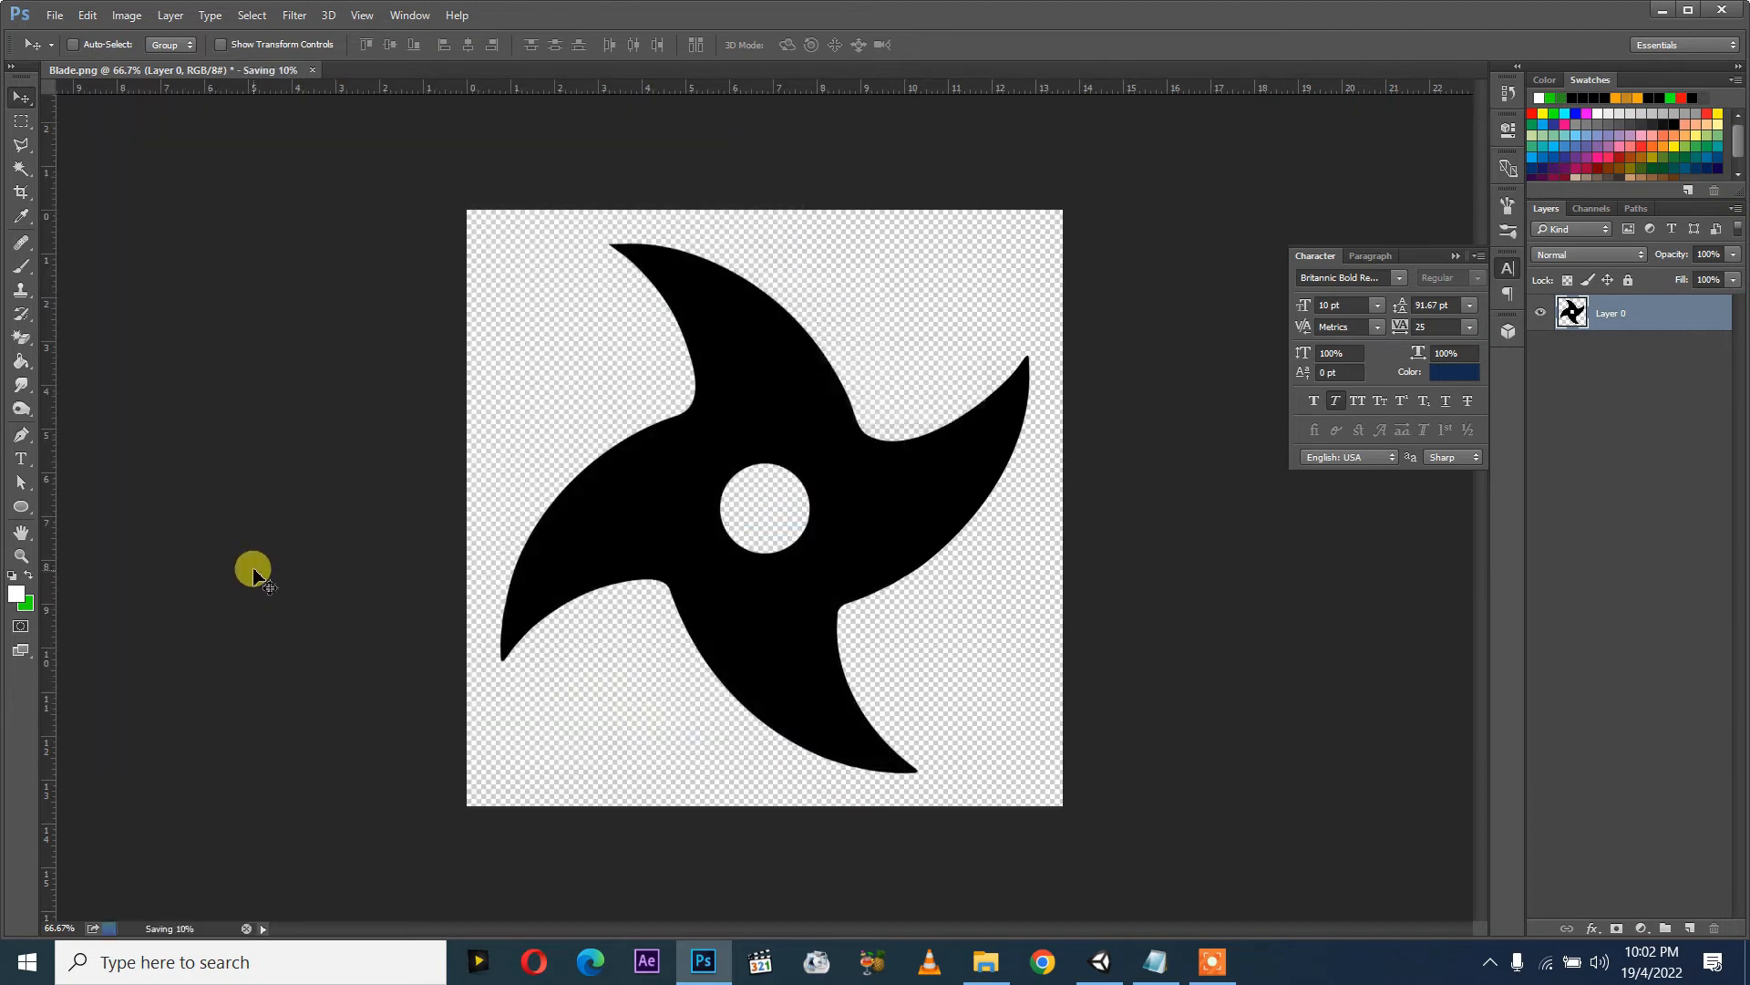
Step: Rotate the blade layer clockwise about its centre by about 17°, keeping its tips inside the canvas
key("ctrl+t")
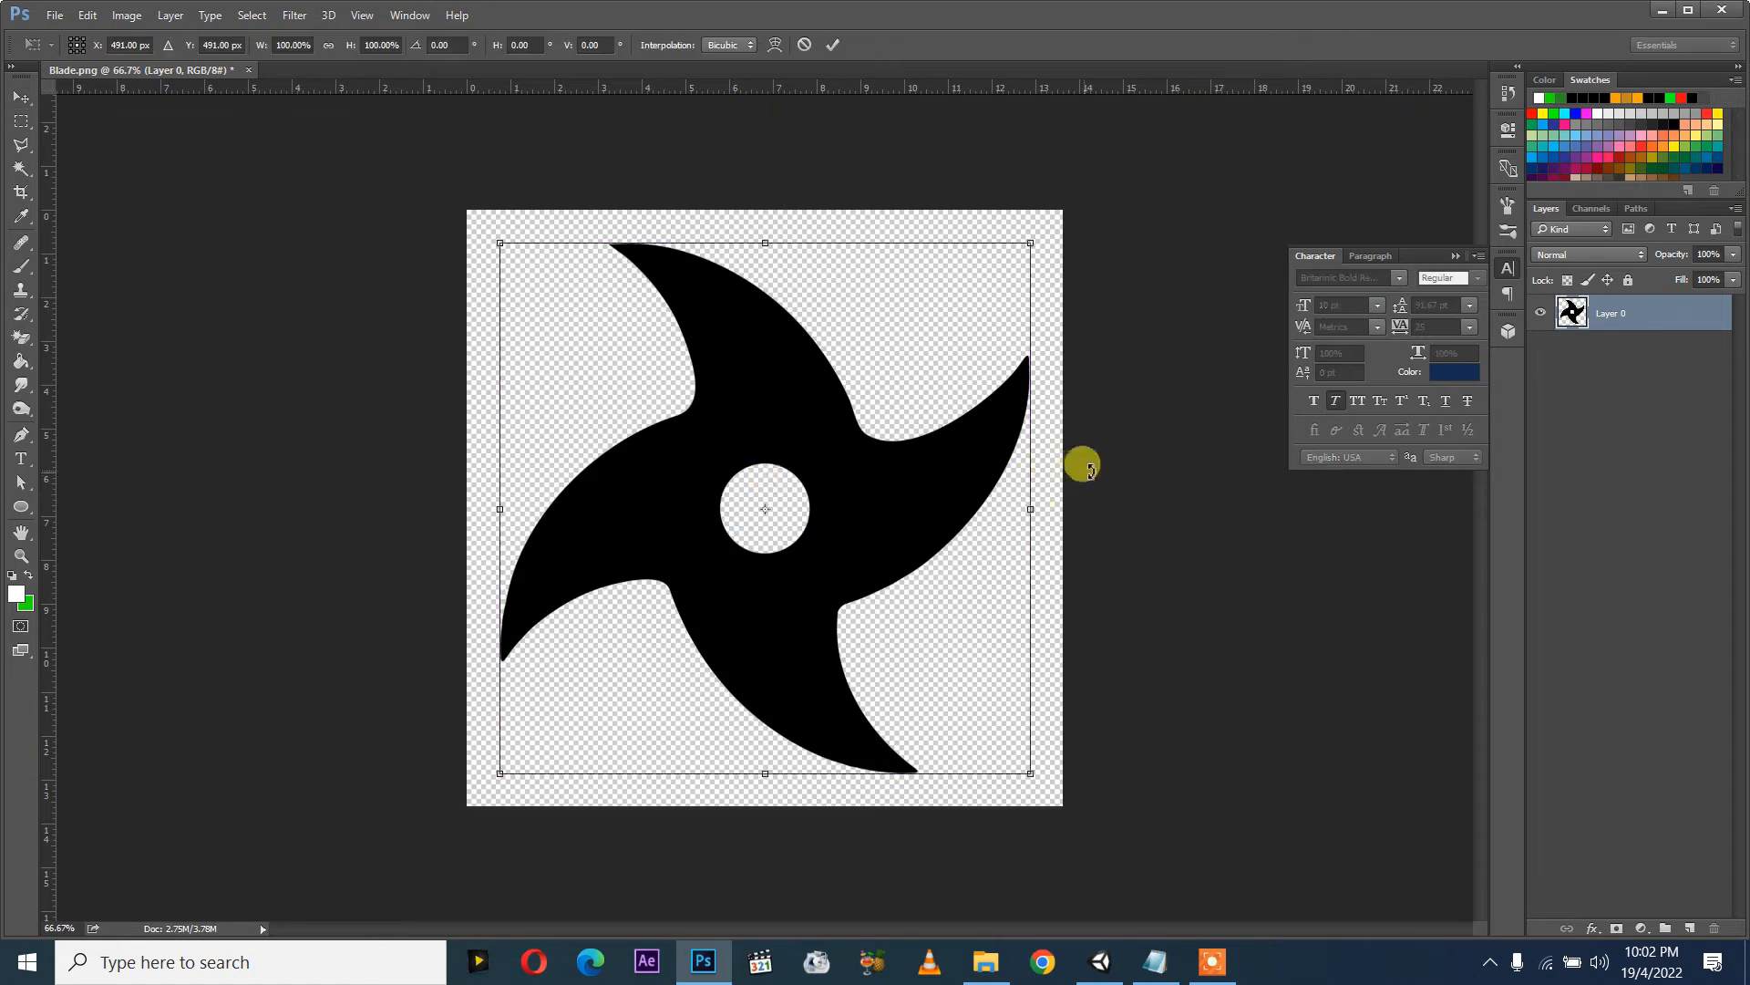
left_click_drag(1087, 506, 1060, 596)
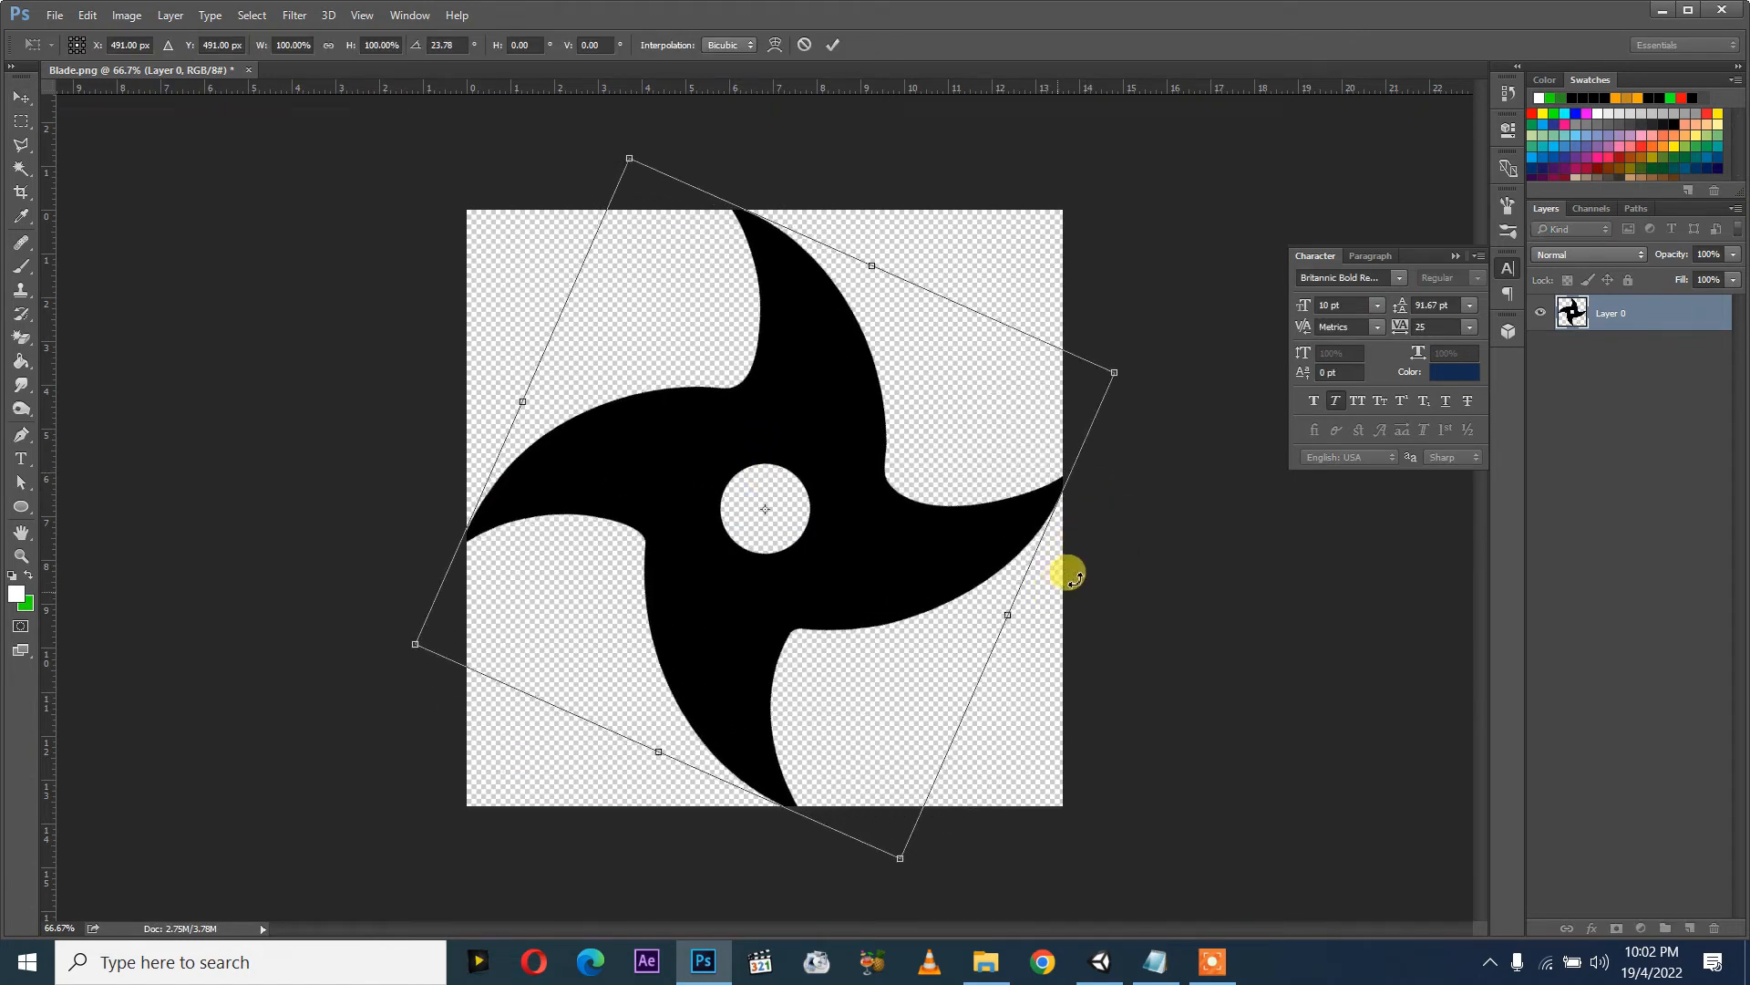
left_click_drag(1086, 557, 1083, 517)
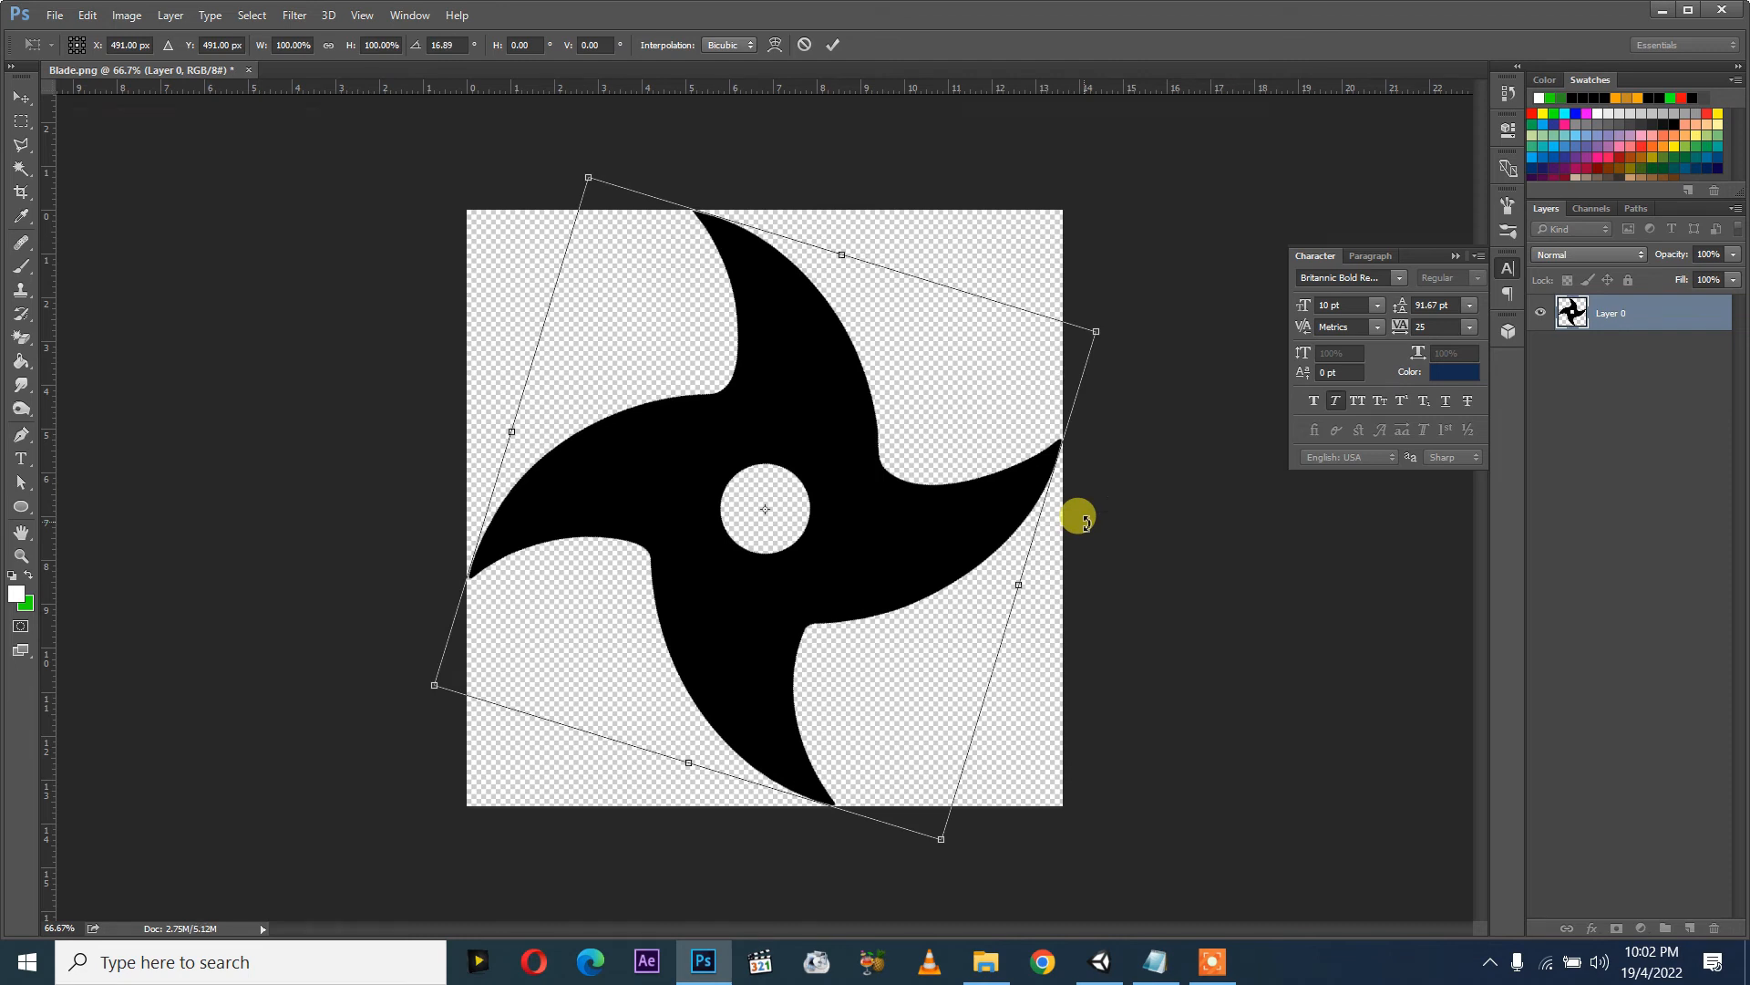
key("Escape")
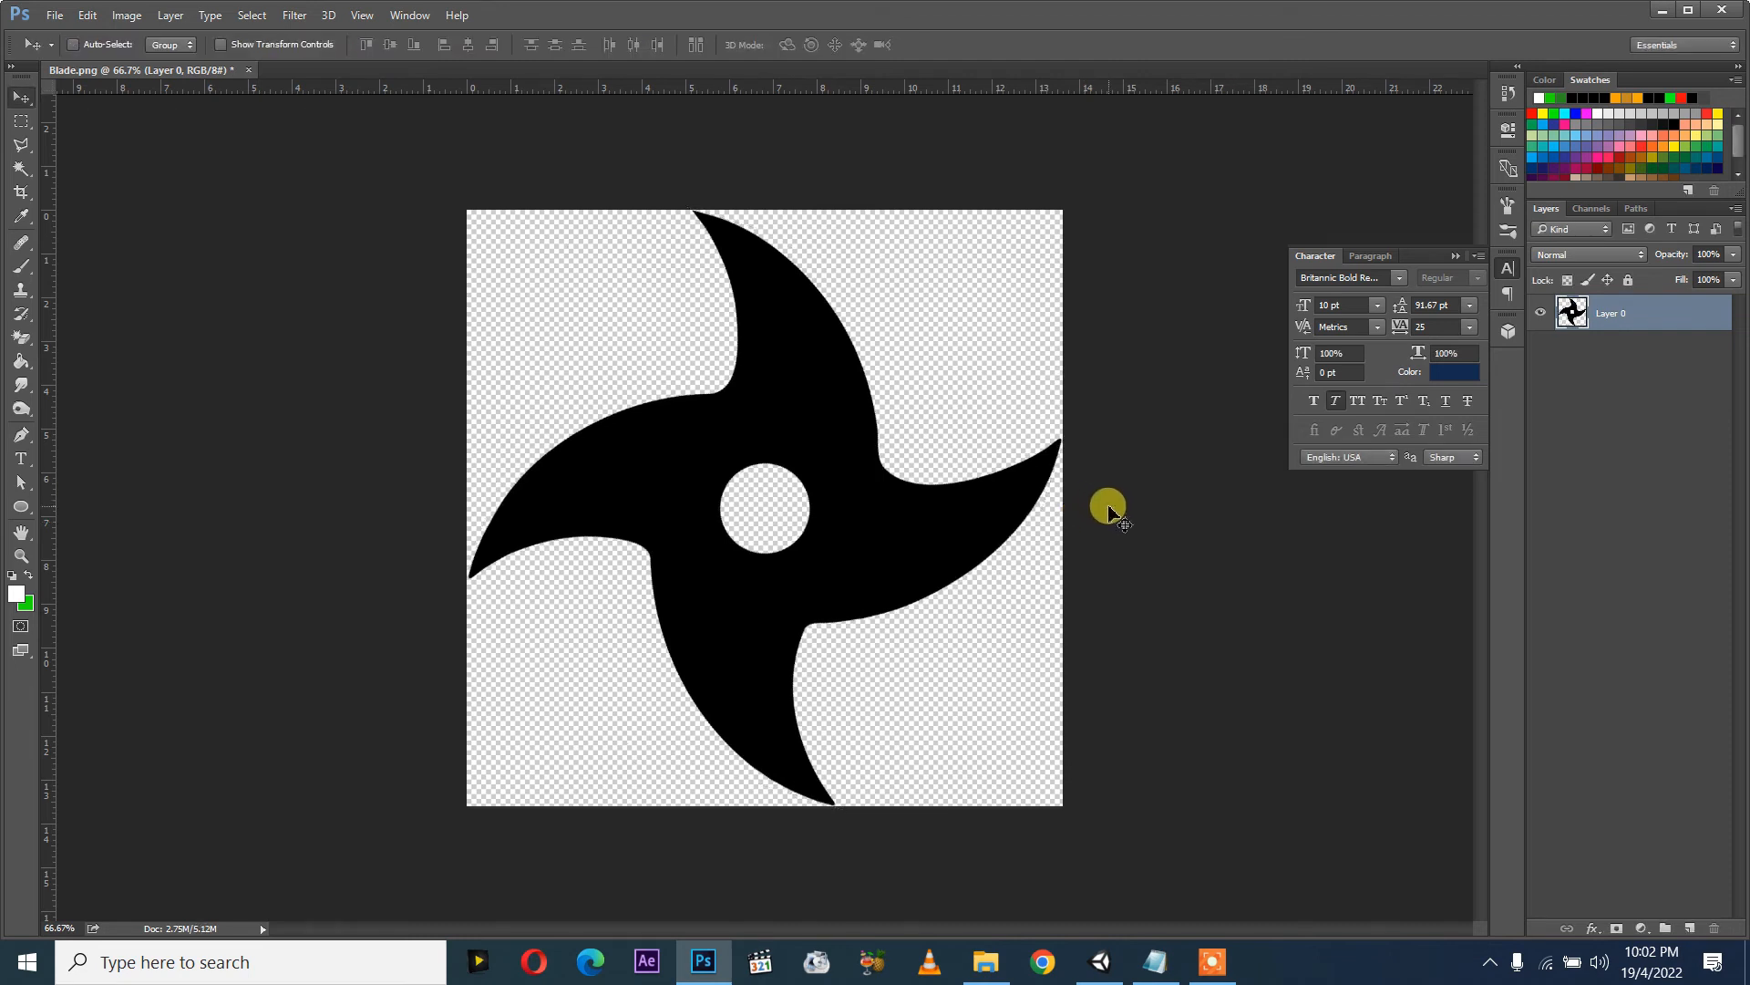
Step: Save a PNG copy of the rotated blade as 003 B.png in the img folder with the default PNG options
left_click(51, 20)
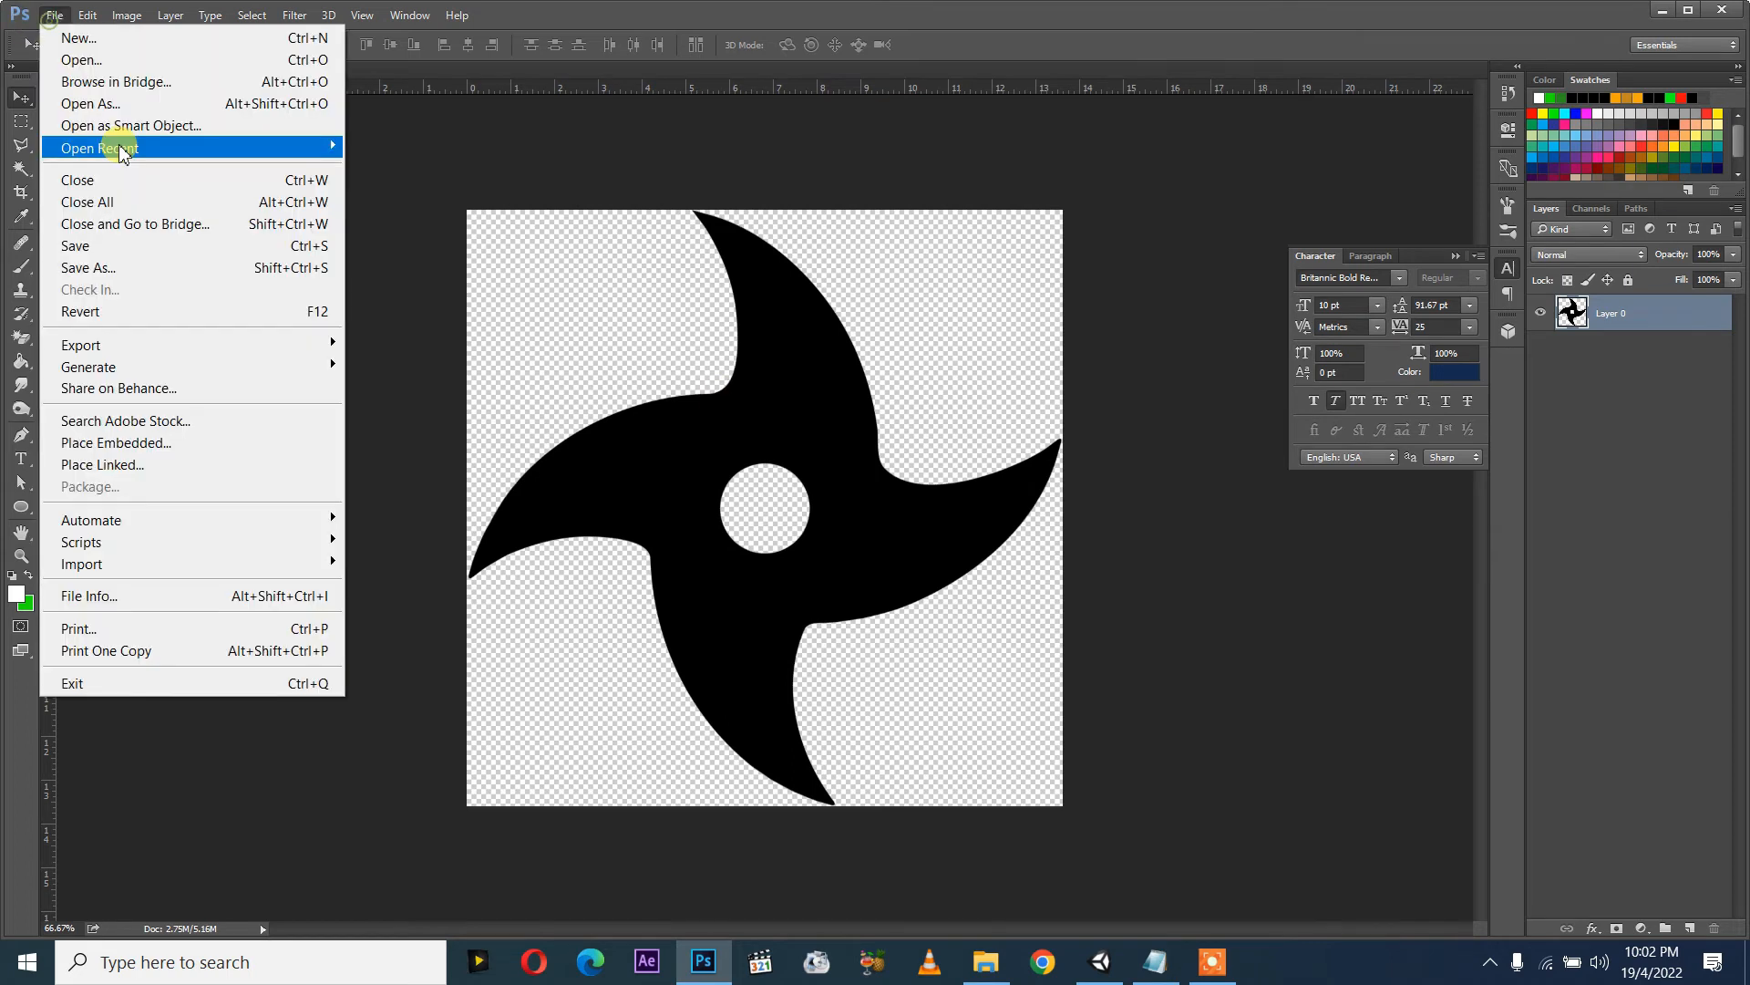
left_click(138, 263)
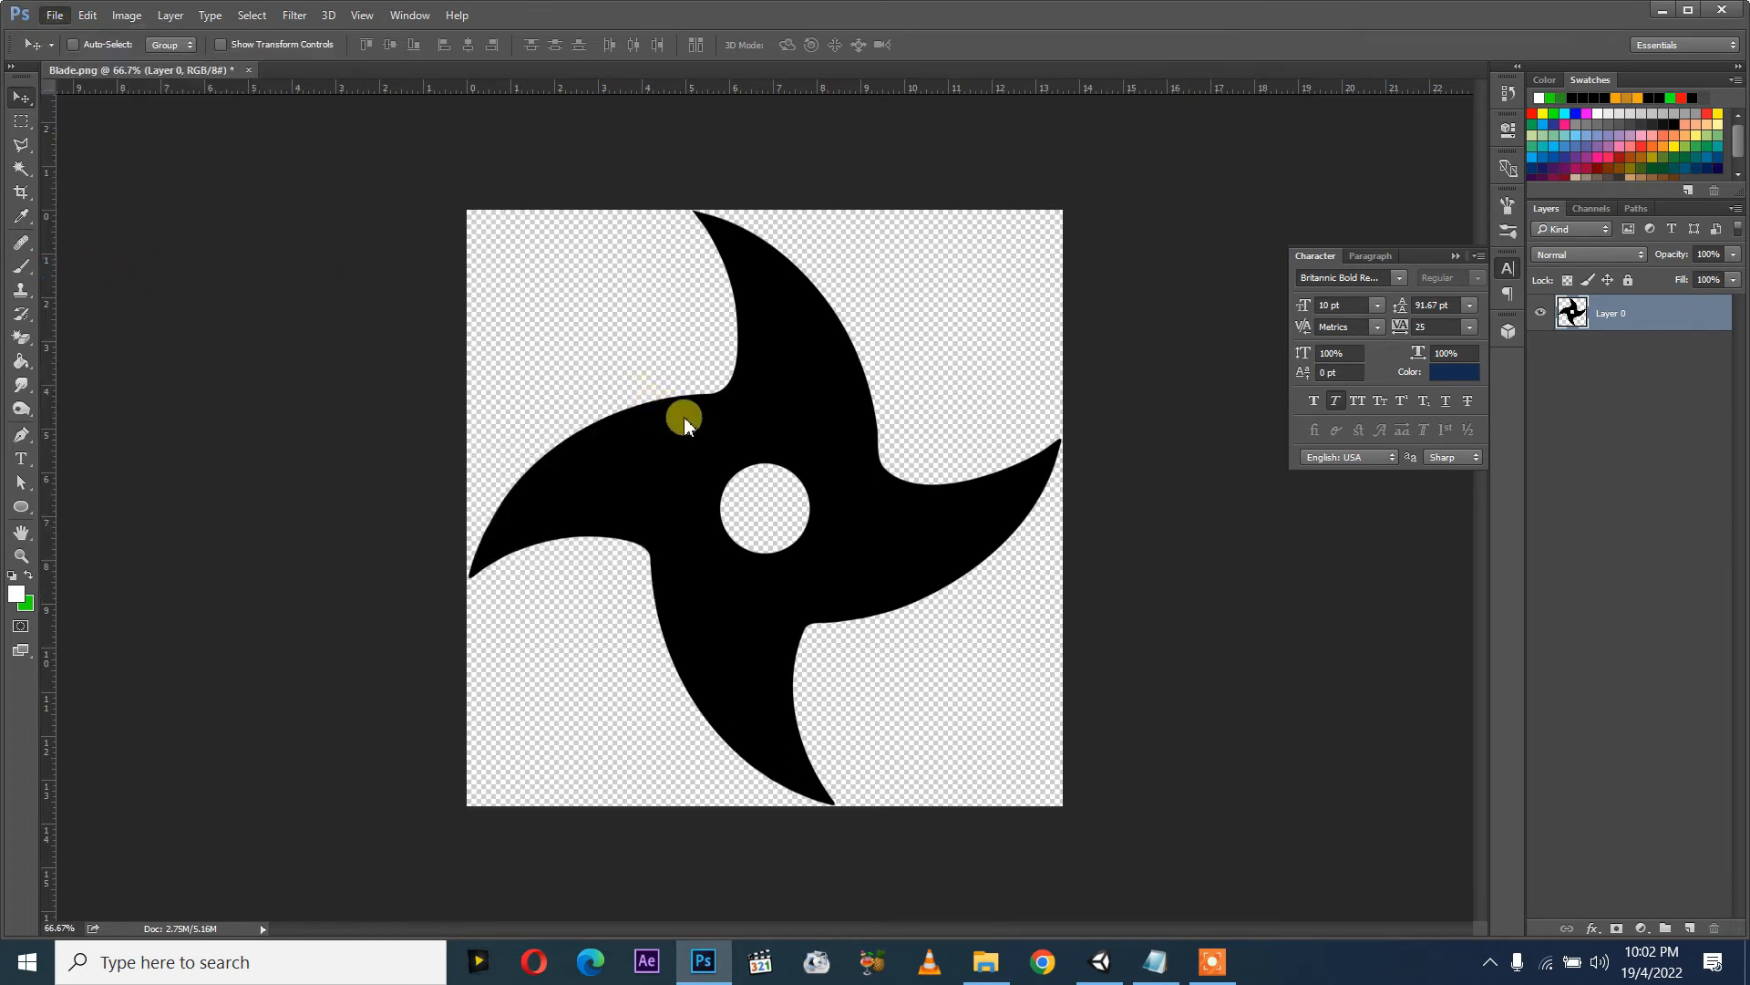
left_click(331, 543)
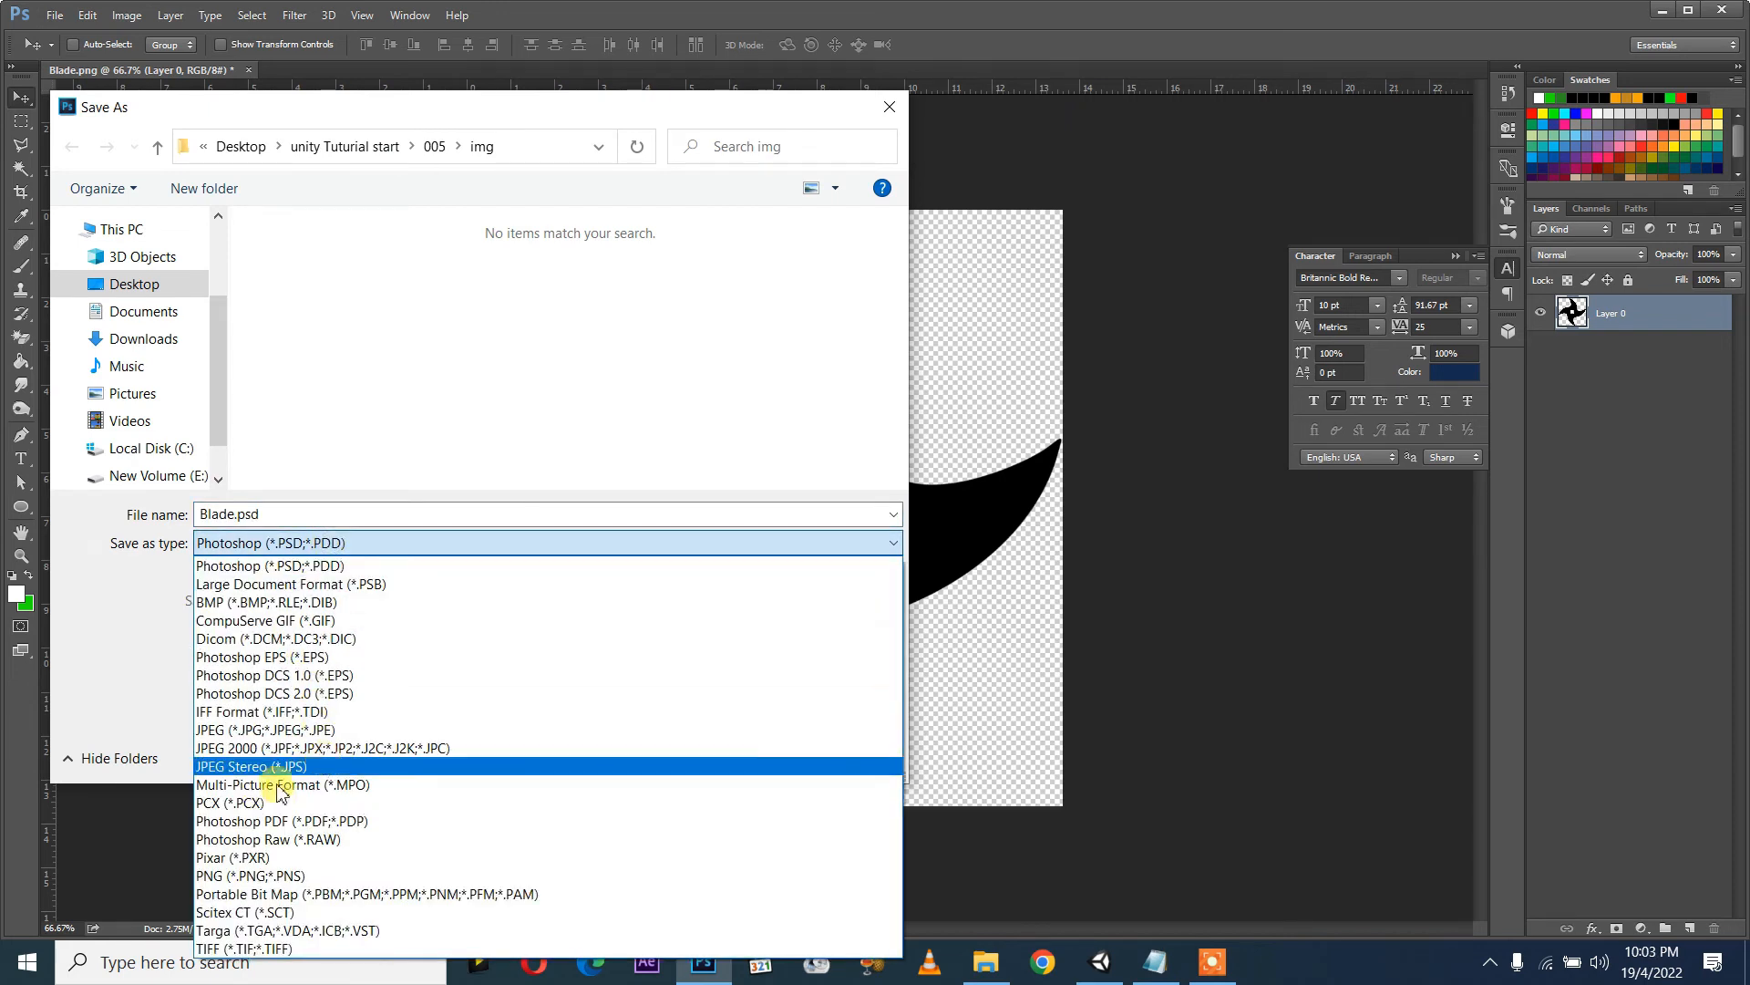
left_click(279, 873)
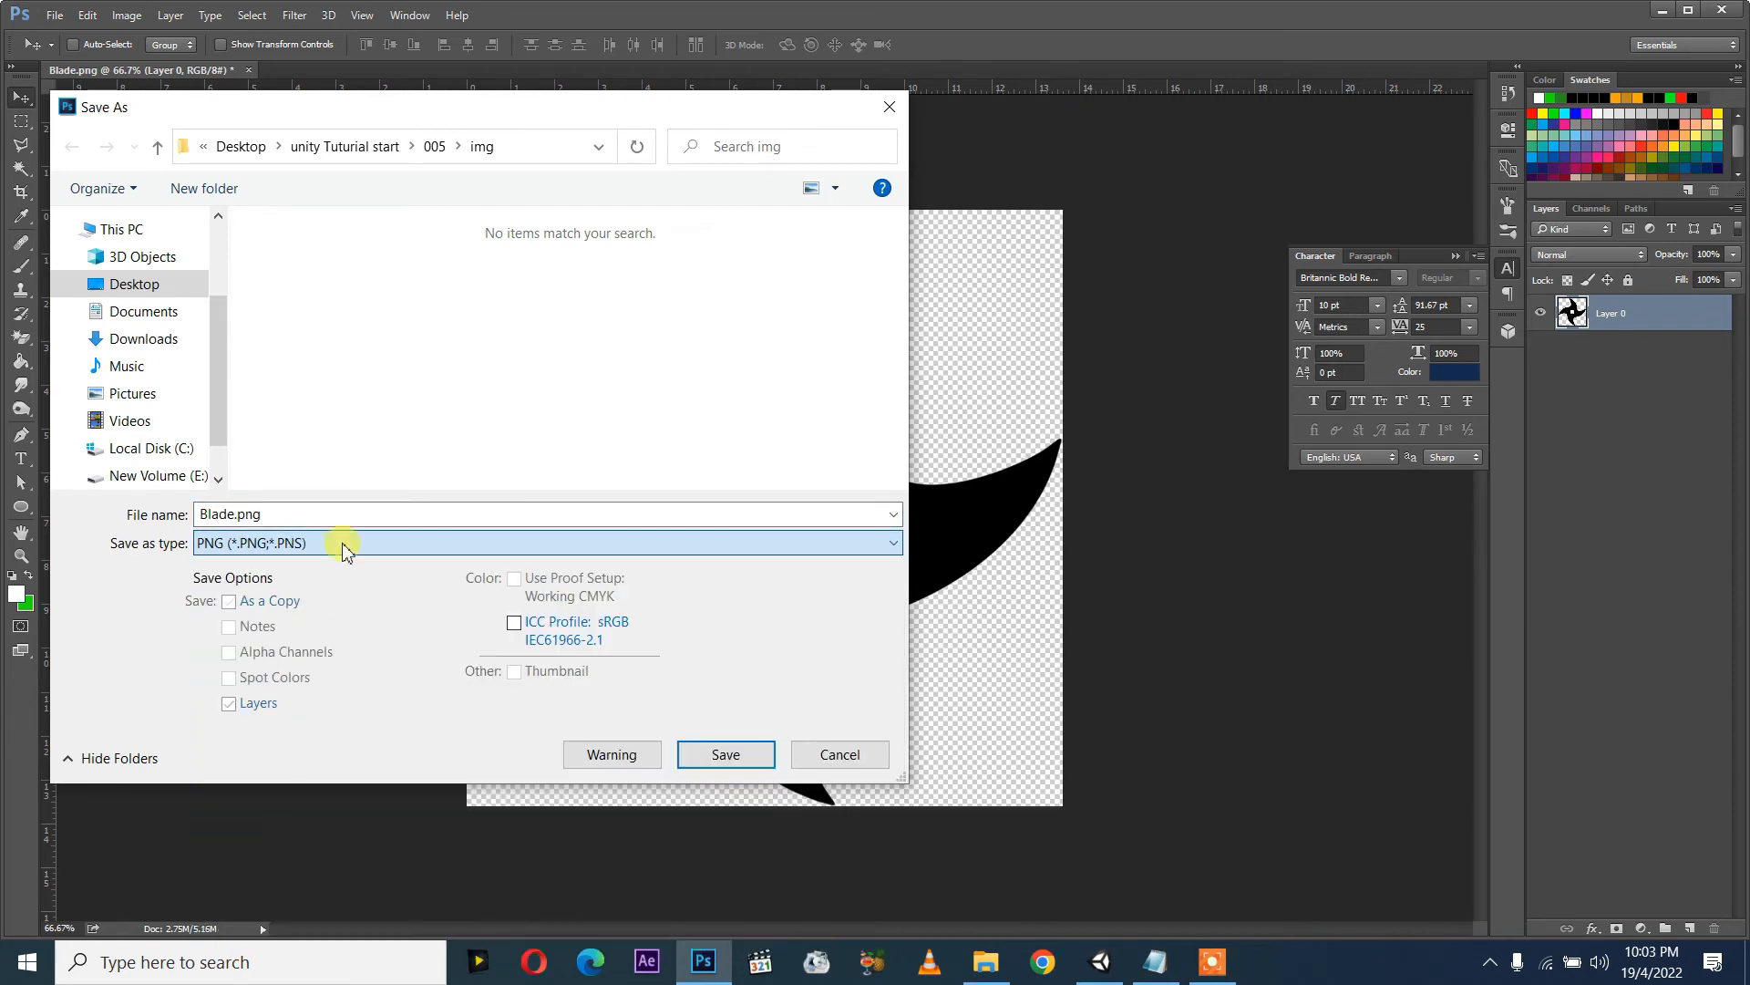
left_click(441, 313)
left_click(221, 516)
left_click(223, 515)
left_click(222, 515)
key("BackSpace")
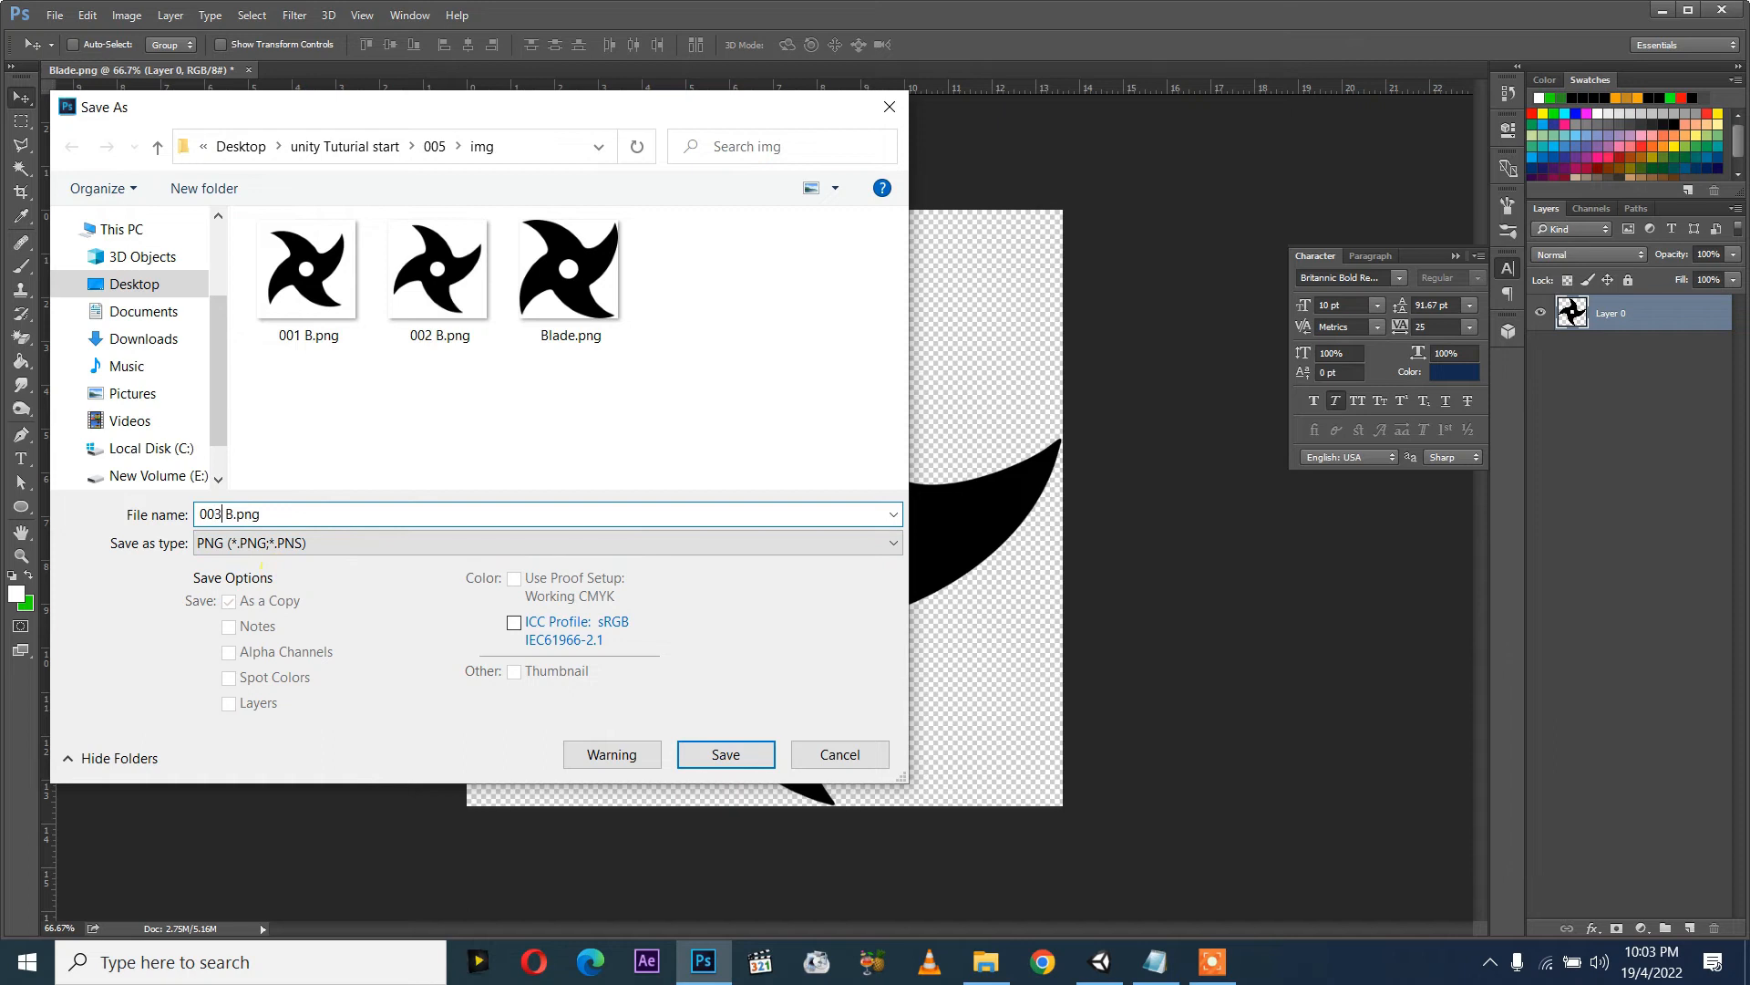
type("3")
key("Return")
key("Return")
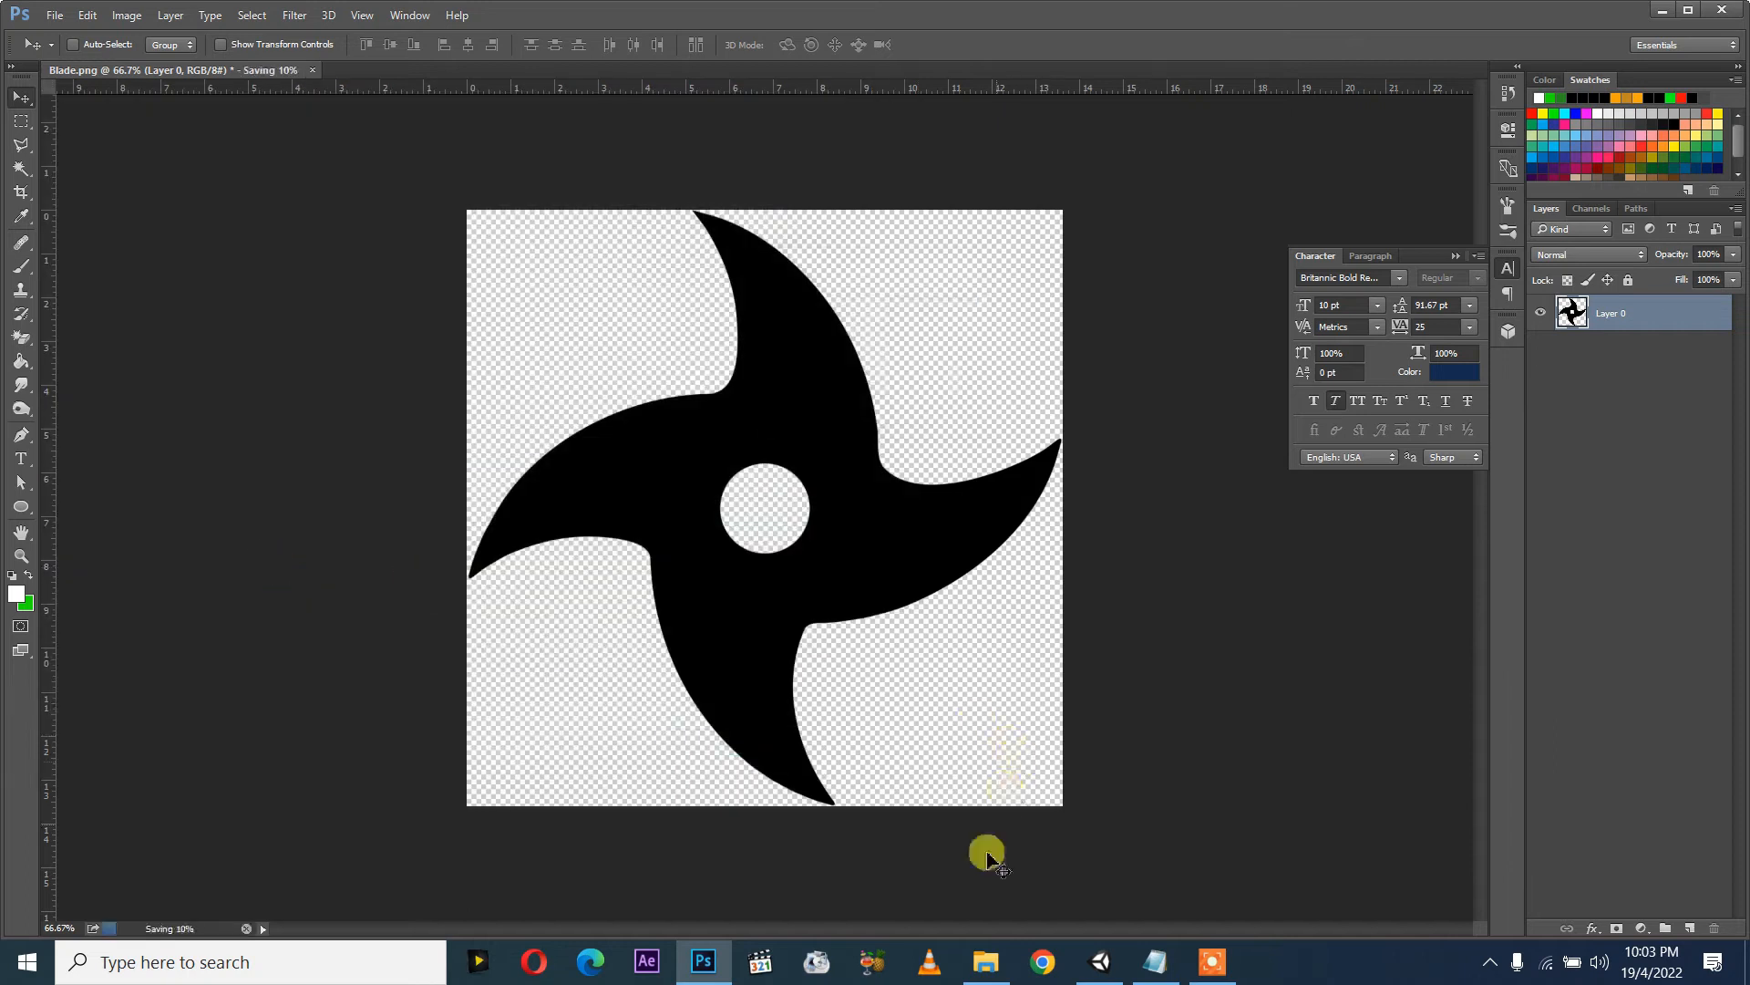
Step: Switch to the img folder in File Explorer, view 001 B.png in Photos and flip repeatedly between it and 002 B.png to compare the rotation
left_click(989, 973)
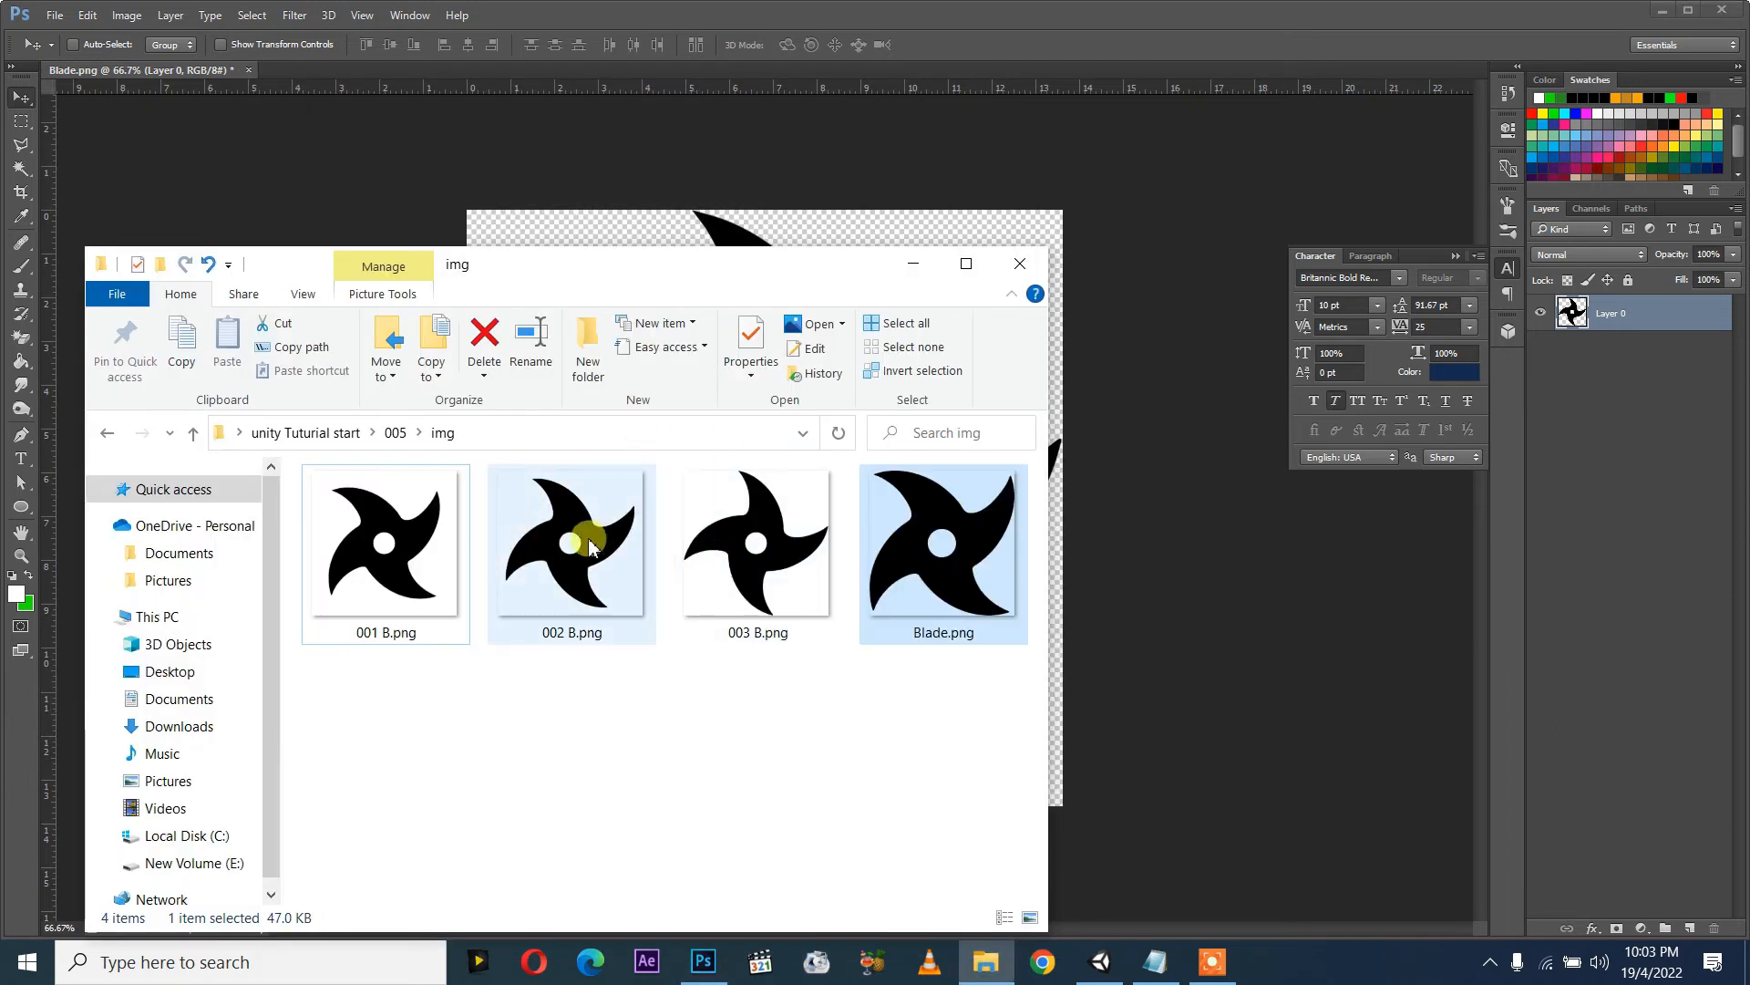
double_click(425, 530)
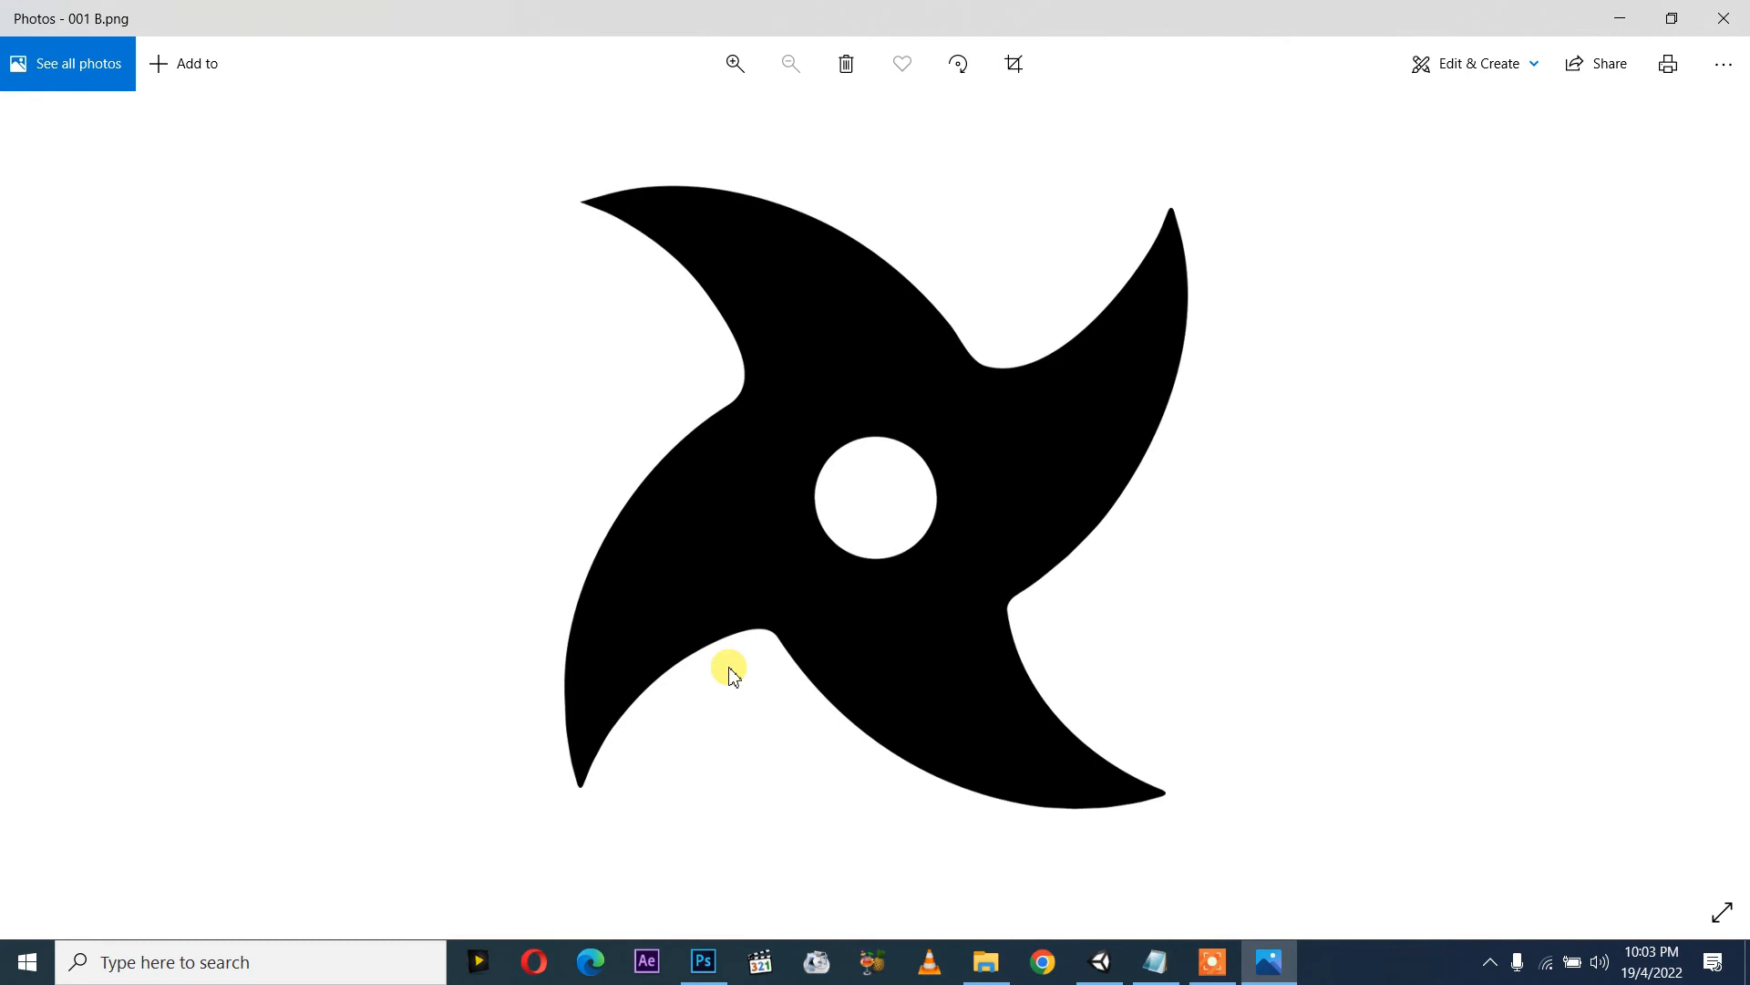
key("Right")
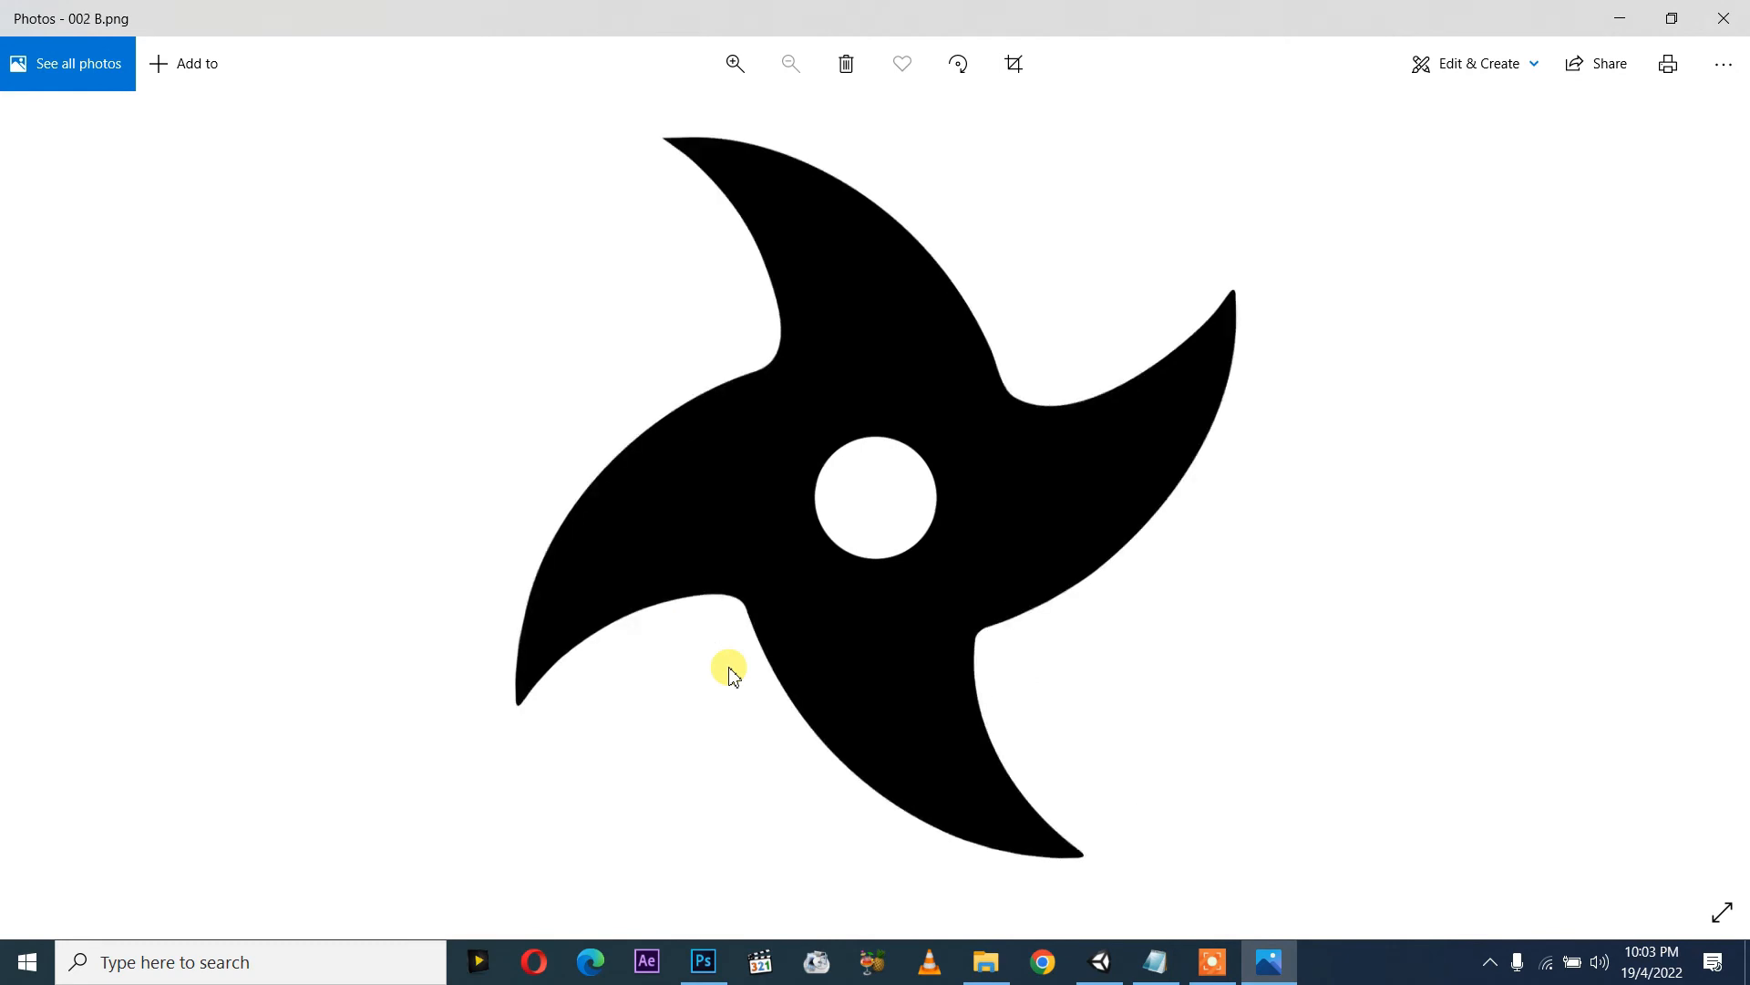
key("Left")
key("Right")
key("Left")
key("Right")
key("Left")
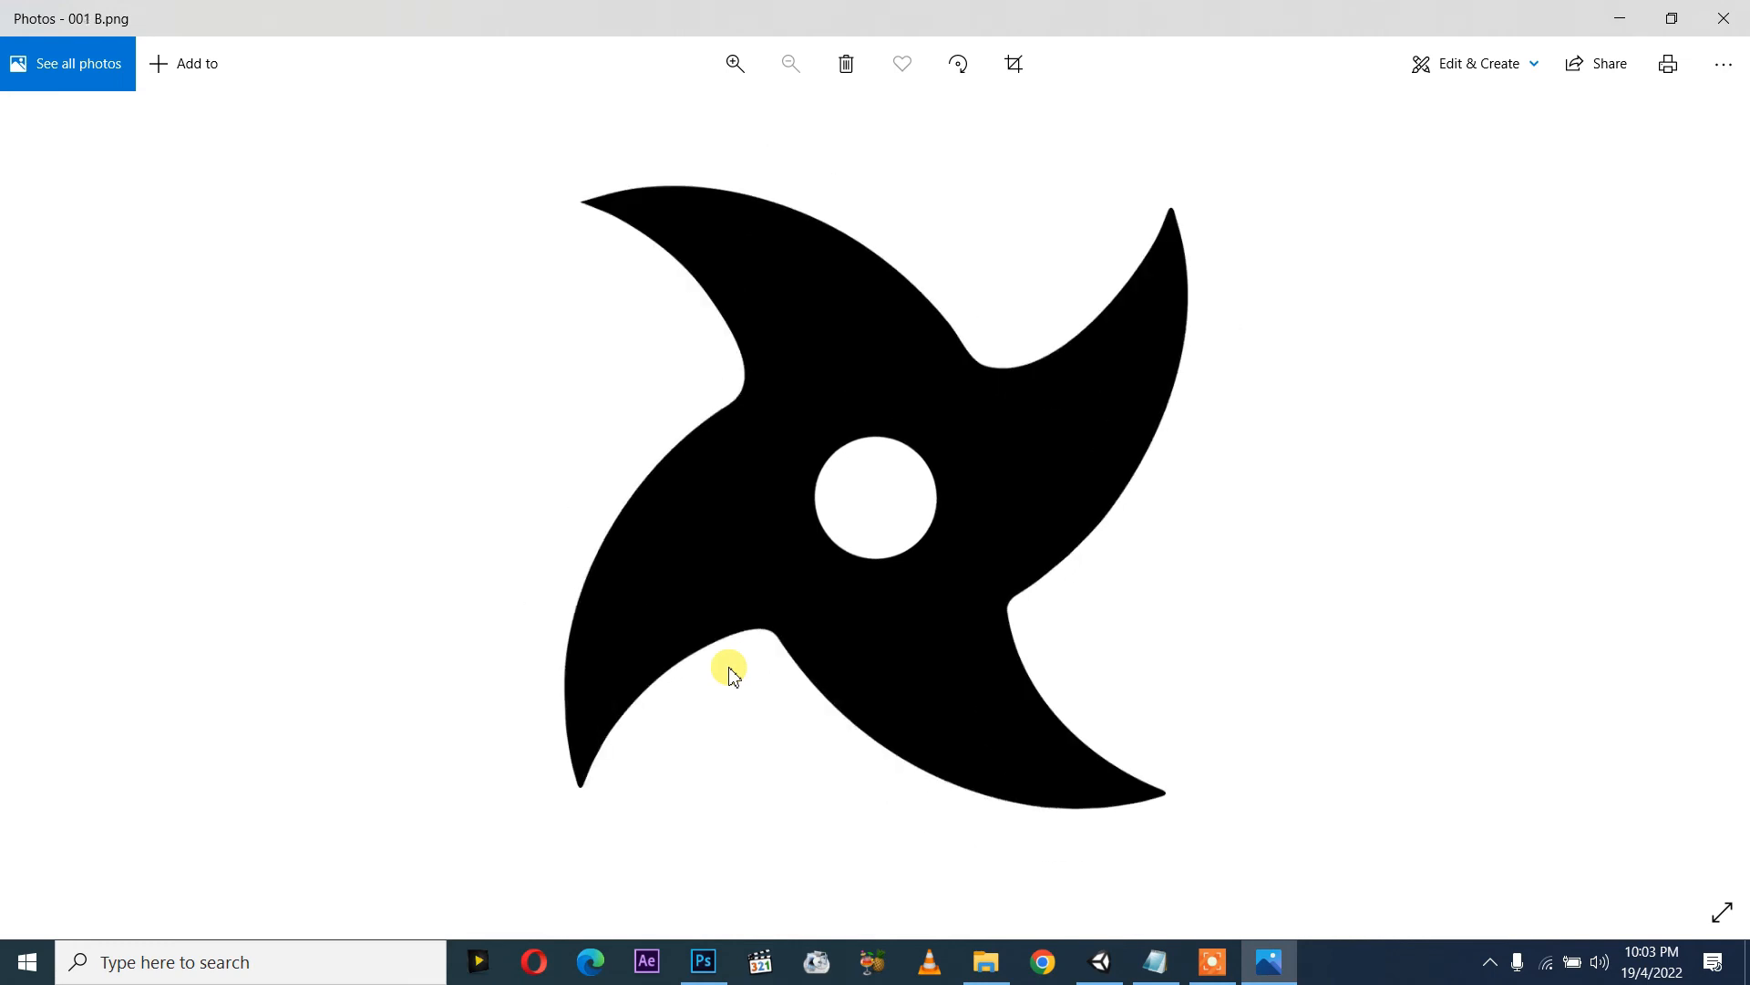
key("Right")
key("Left")
key("Right")
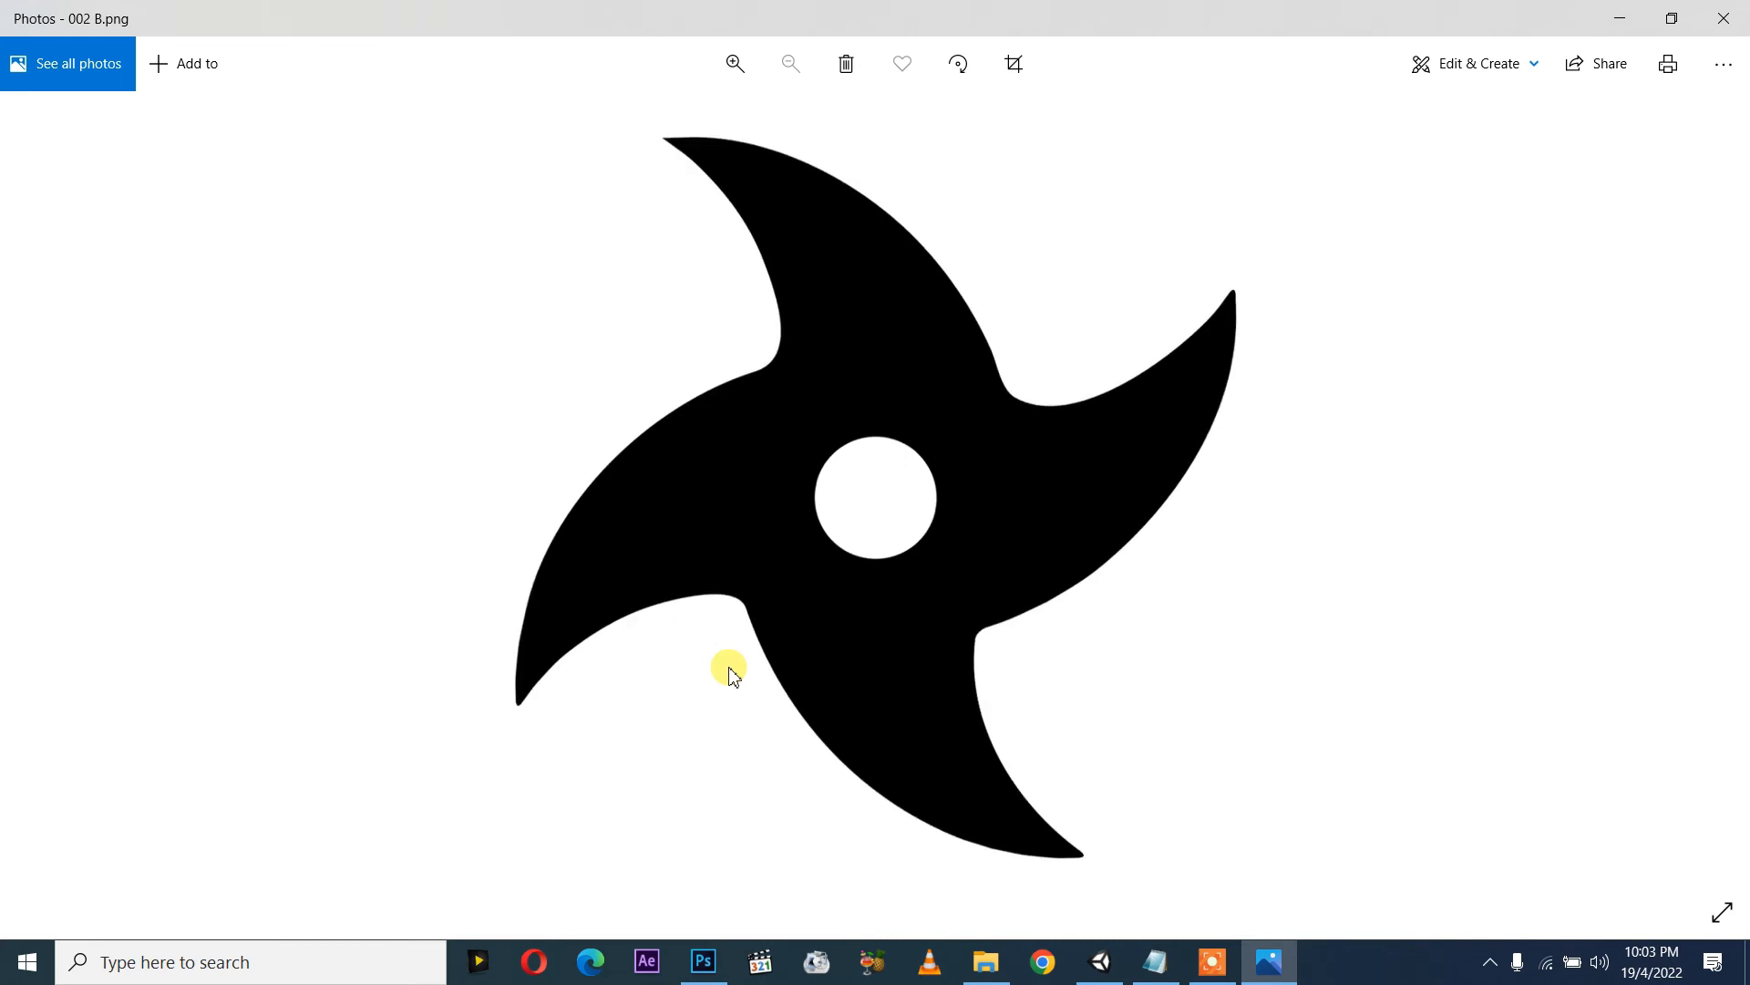
Step: Return to the img folder in File Explorer, refresh it and select all four blade PNG files for review
left_click(986, 962)
left_click_drag(371, 697, 410, 613)
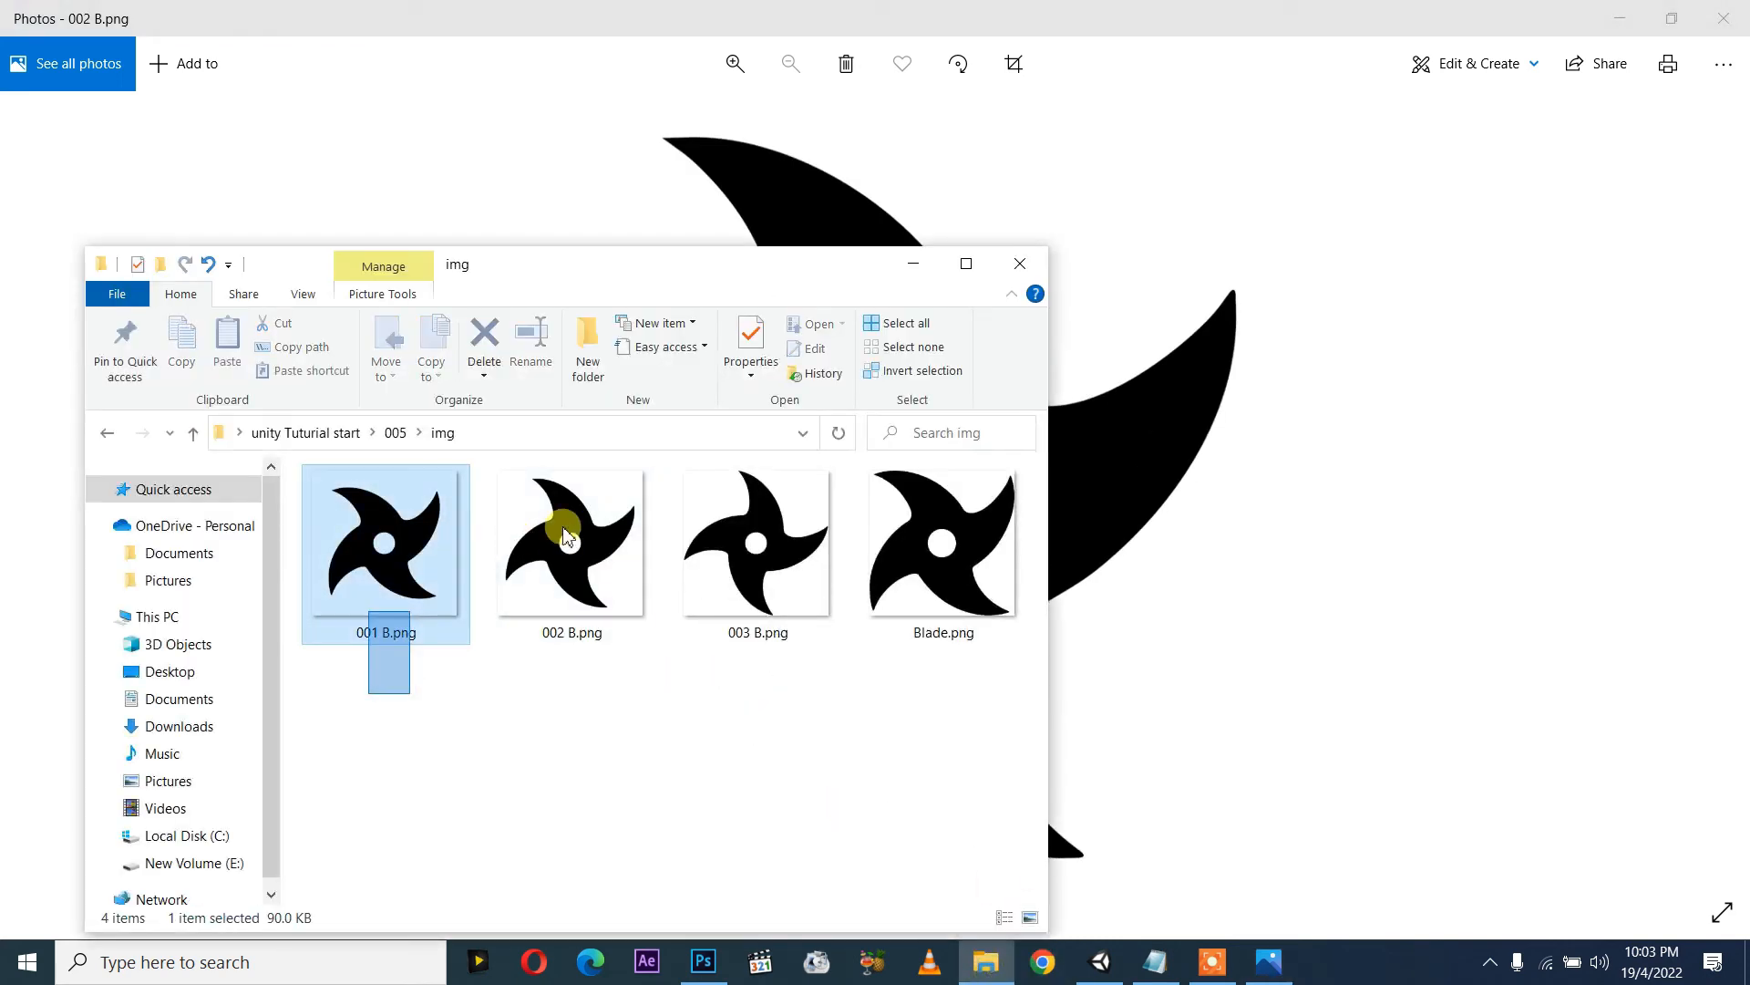
left_click(897, 635, "shift")
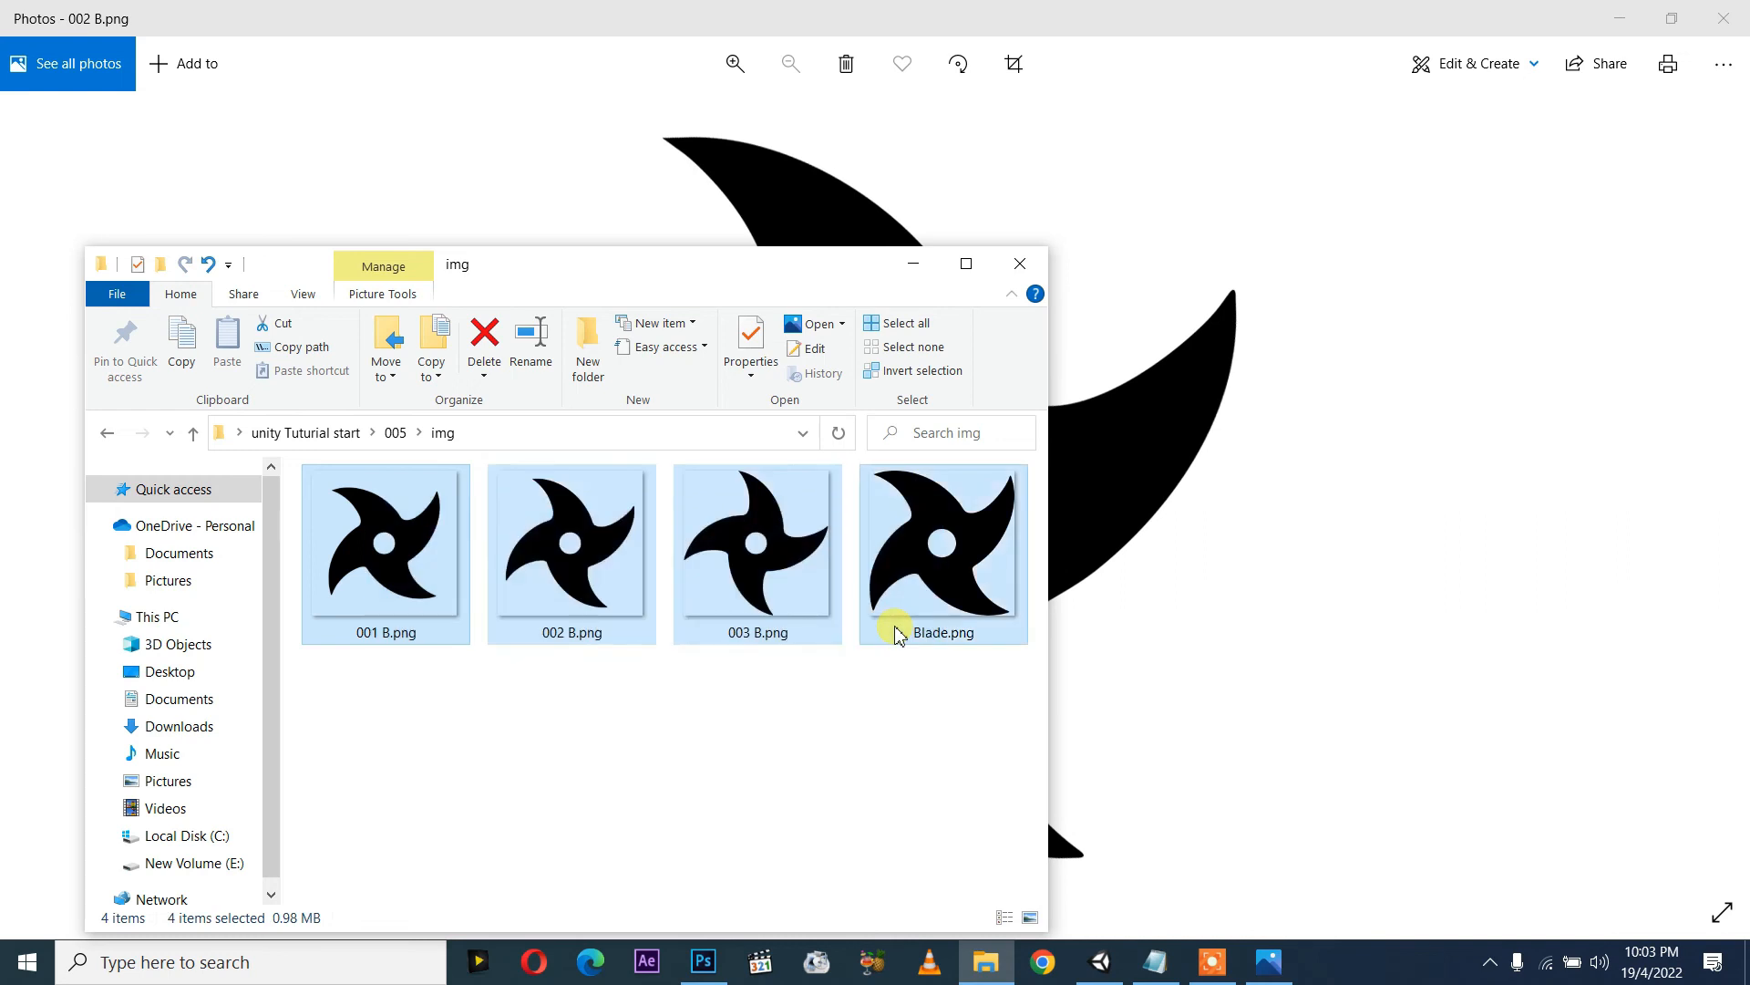
left_click(839, 699)
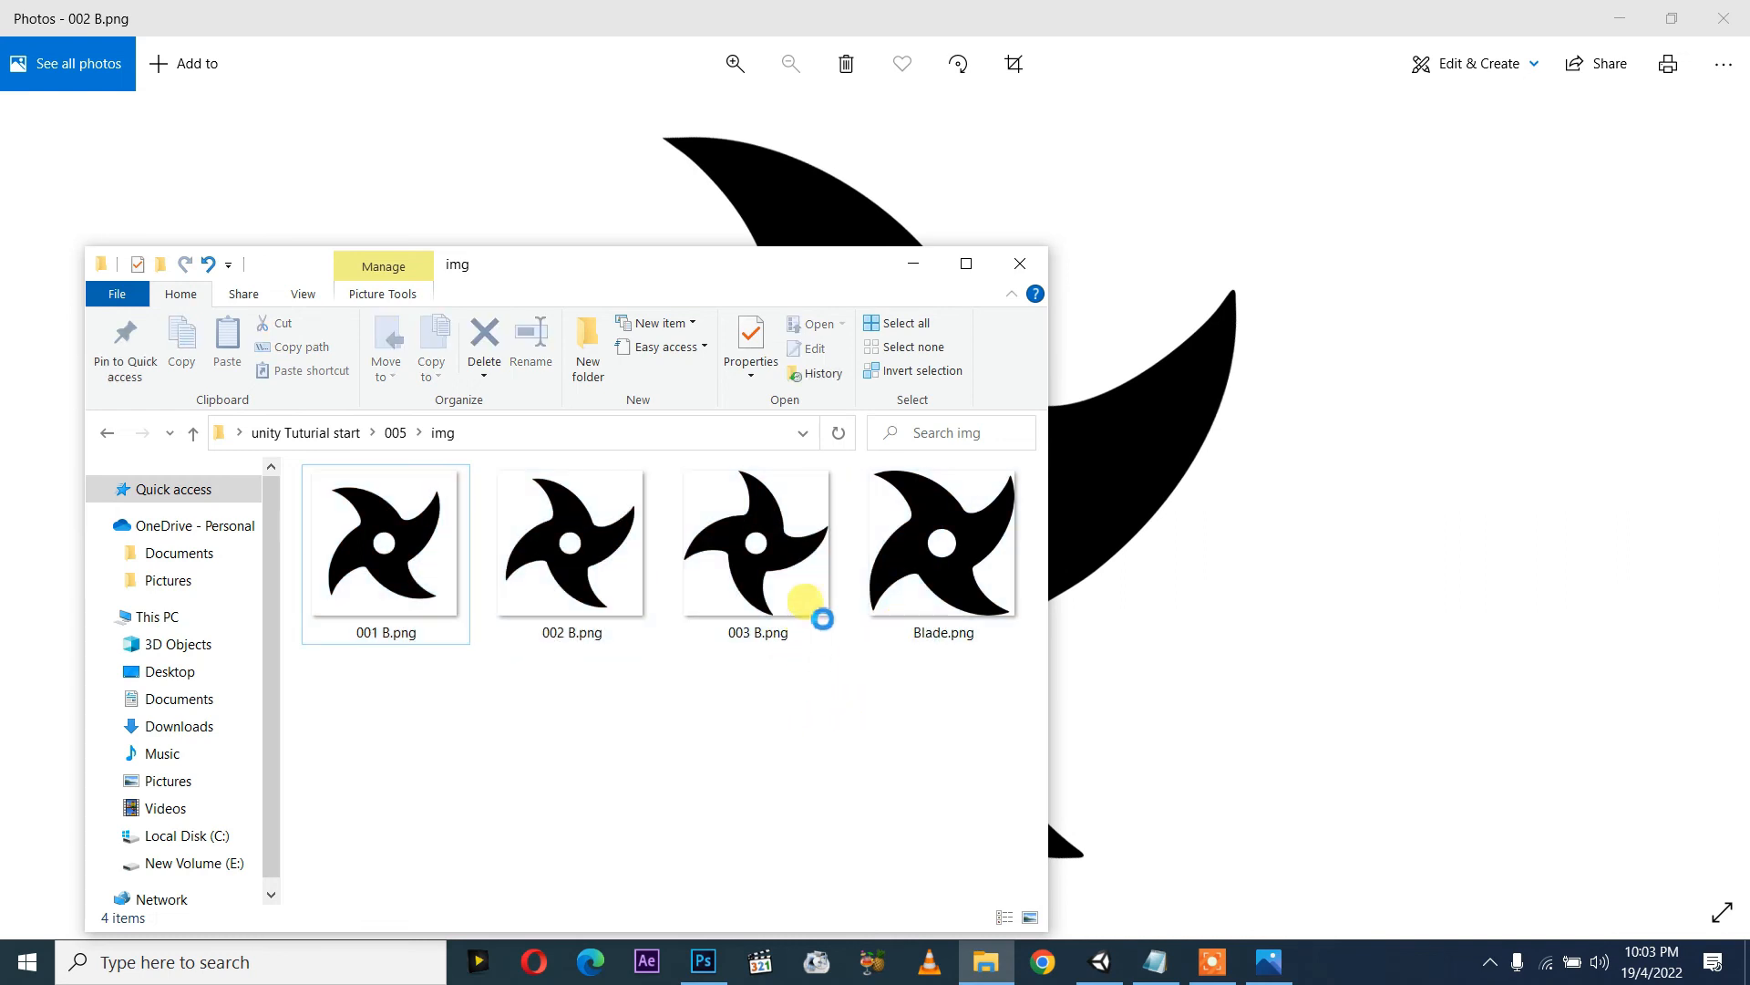
right_click(770, 704)
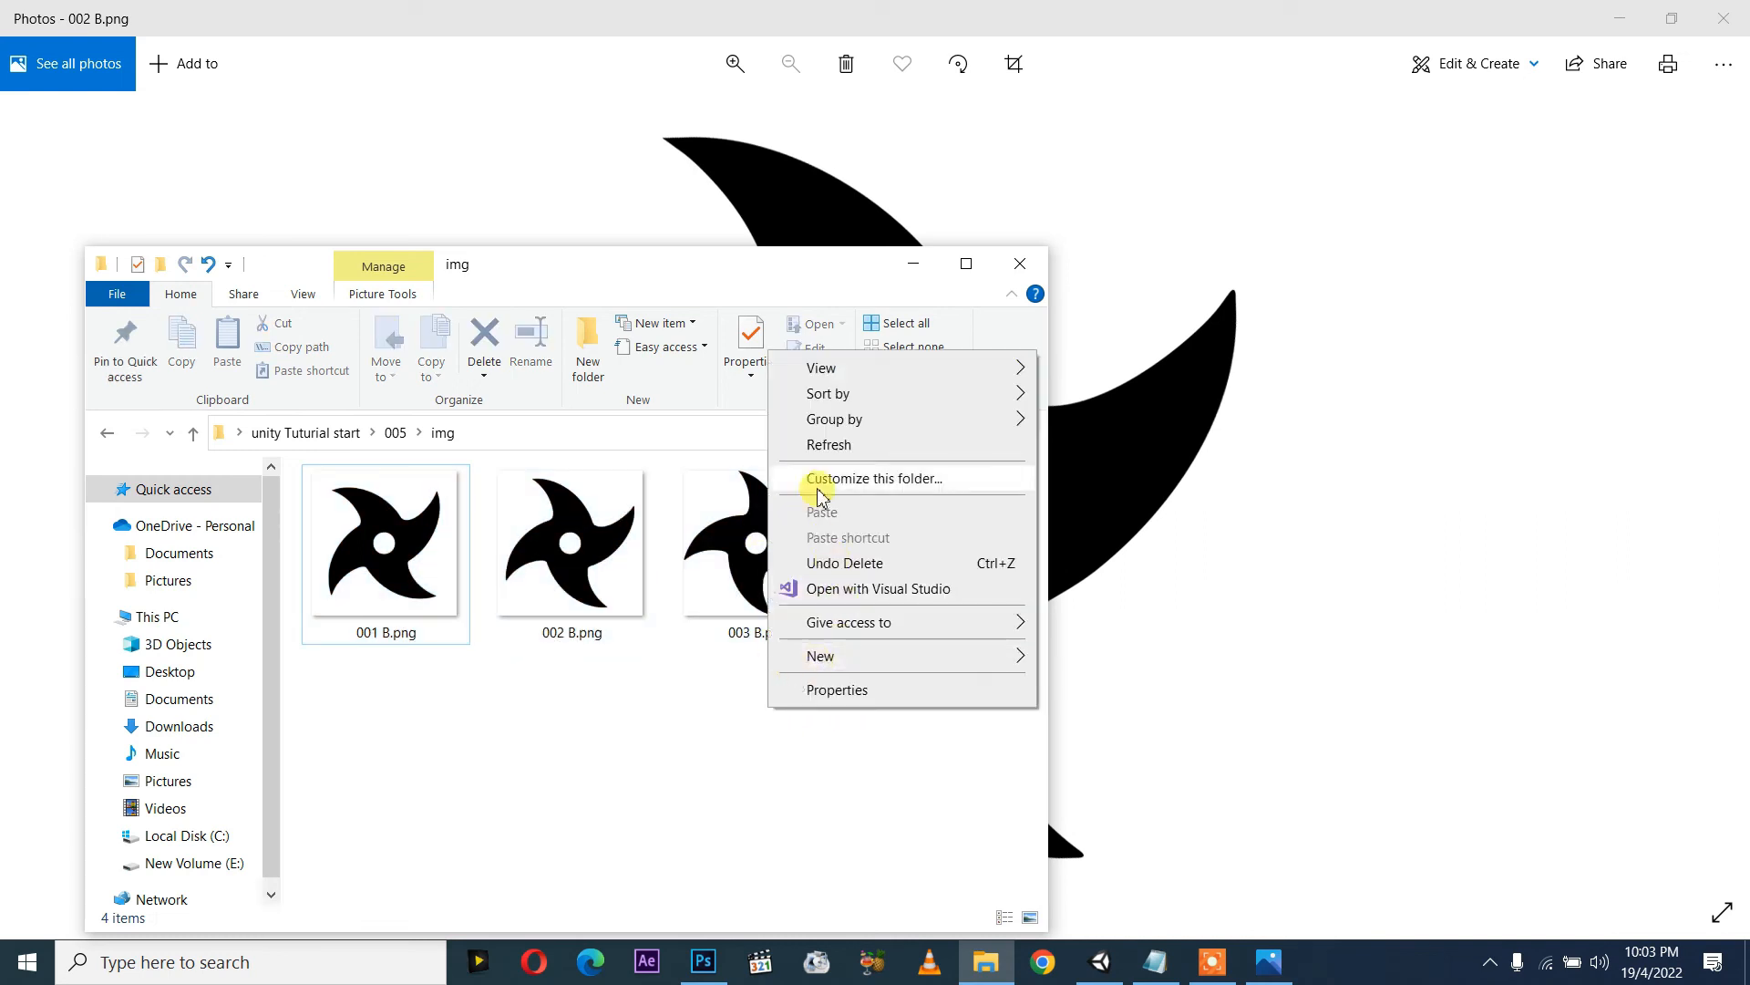
left_click(831, 445)
left_click_drag(601, 692, 955, 568)
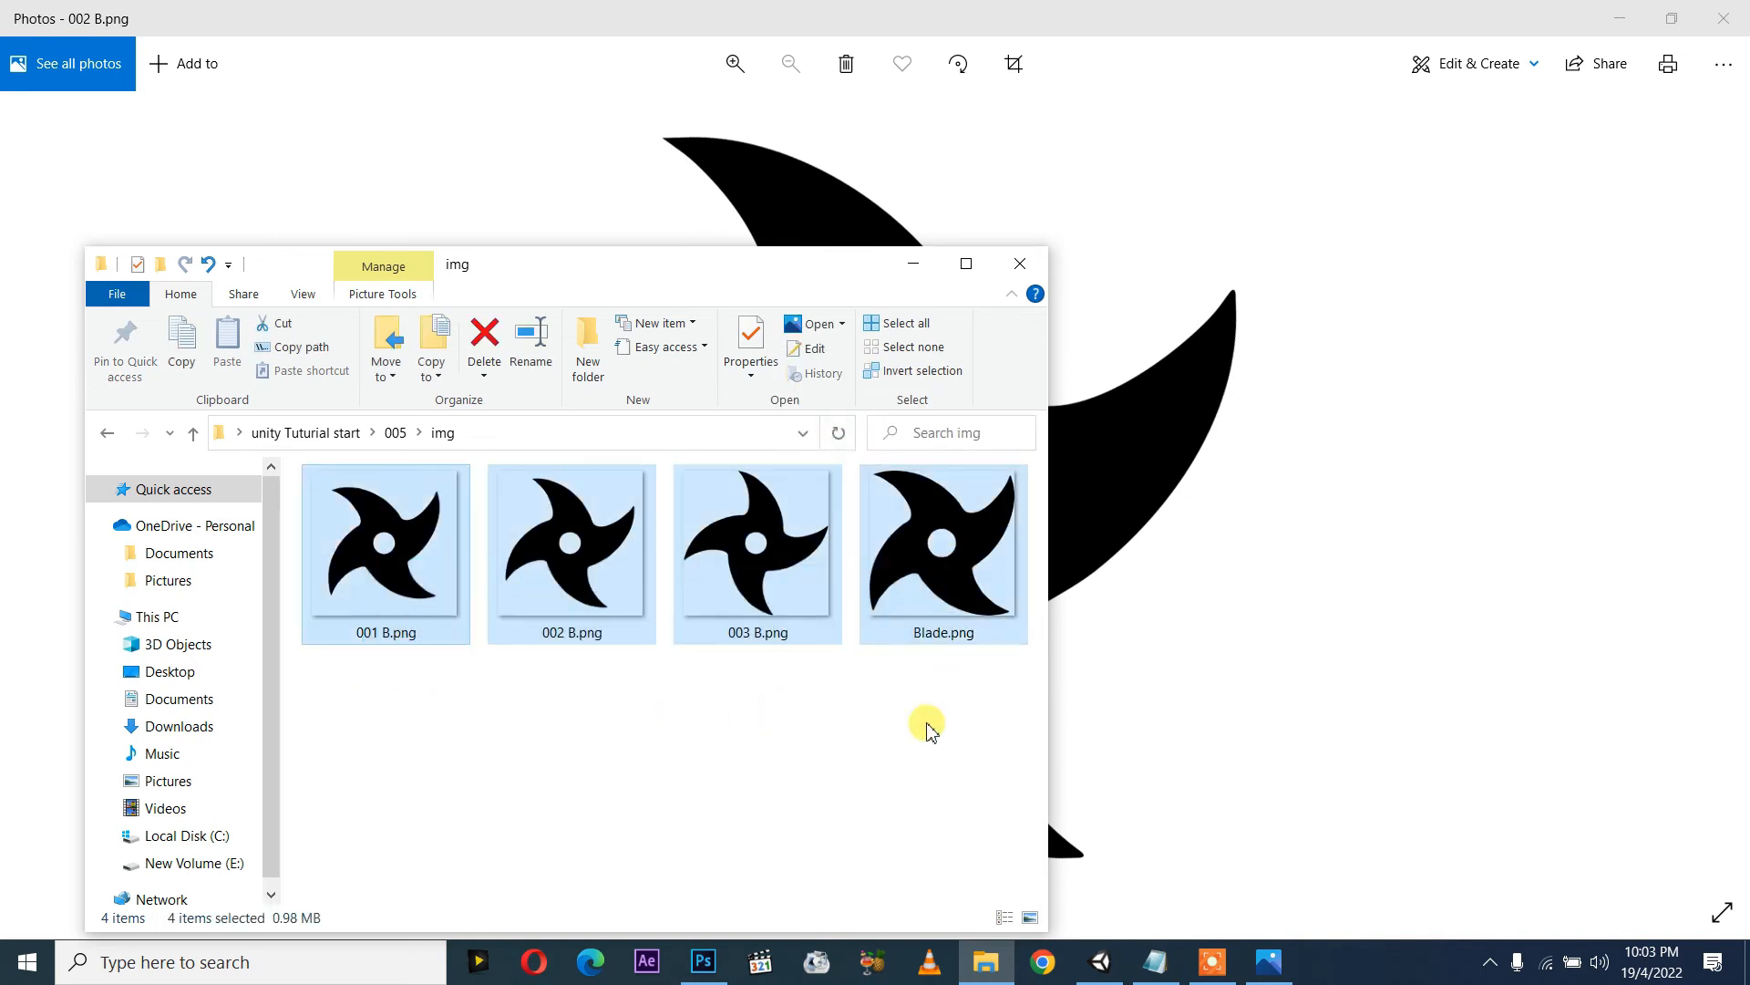
Step: Switch to the Unity Tamil.txt lesson list in Notepad and highlight the titles "Creating Main Subject" and "Importing Main Subject" in turn
left_click(721, 973)
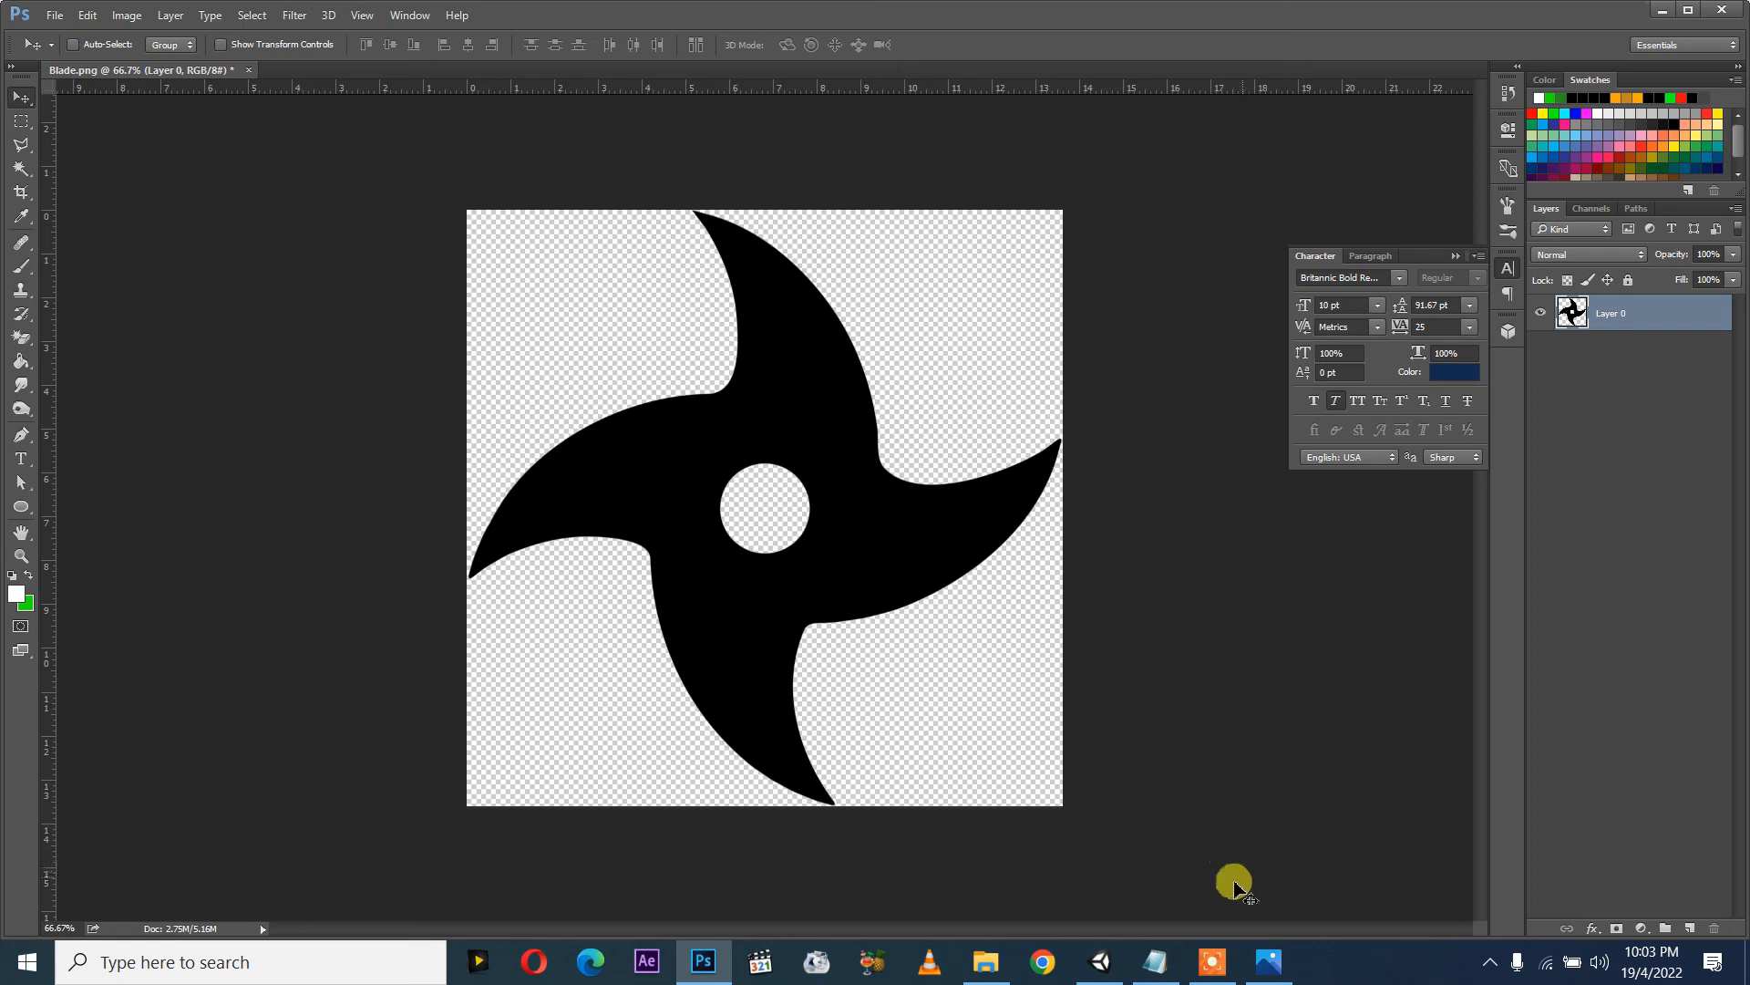
left_click(1155, 962)
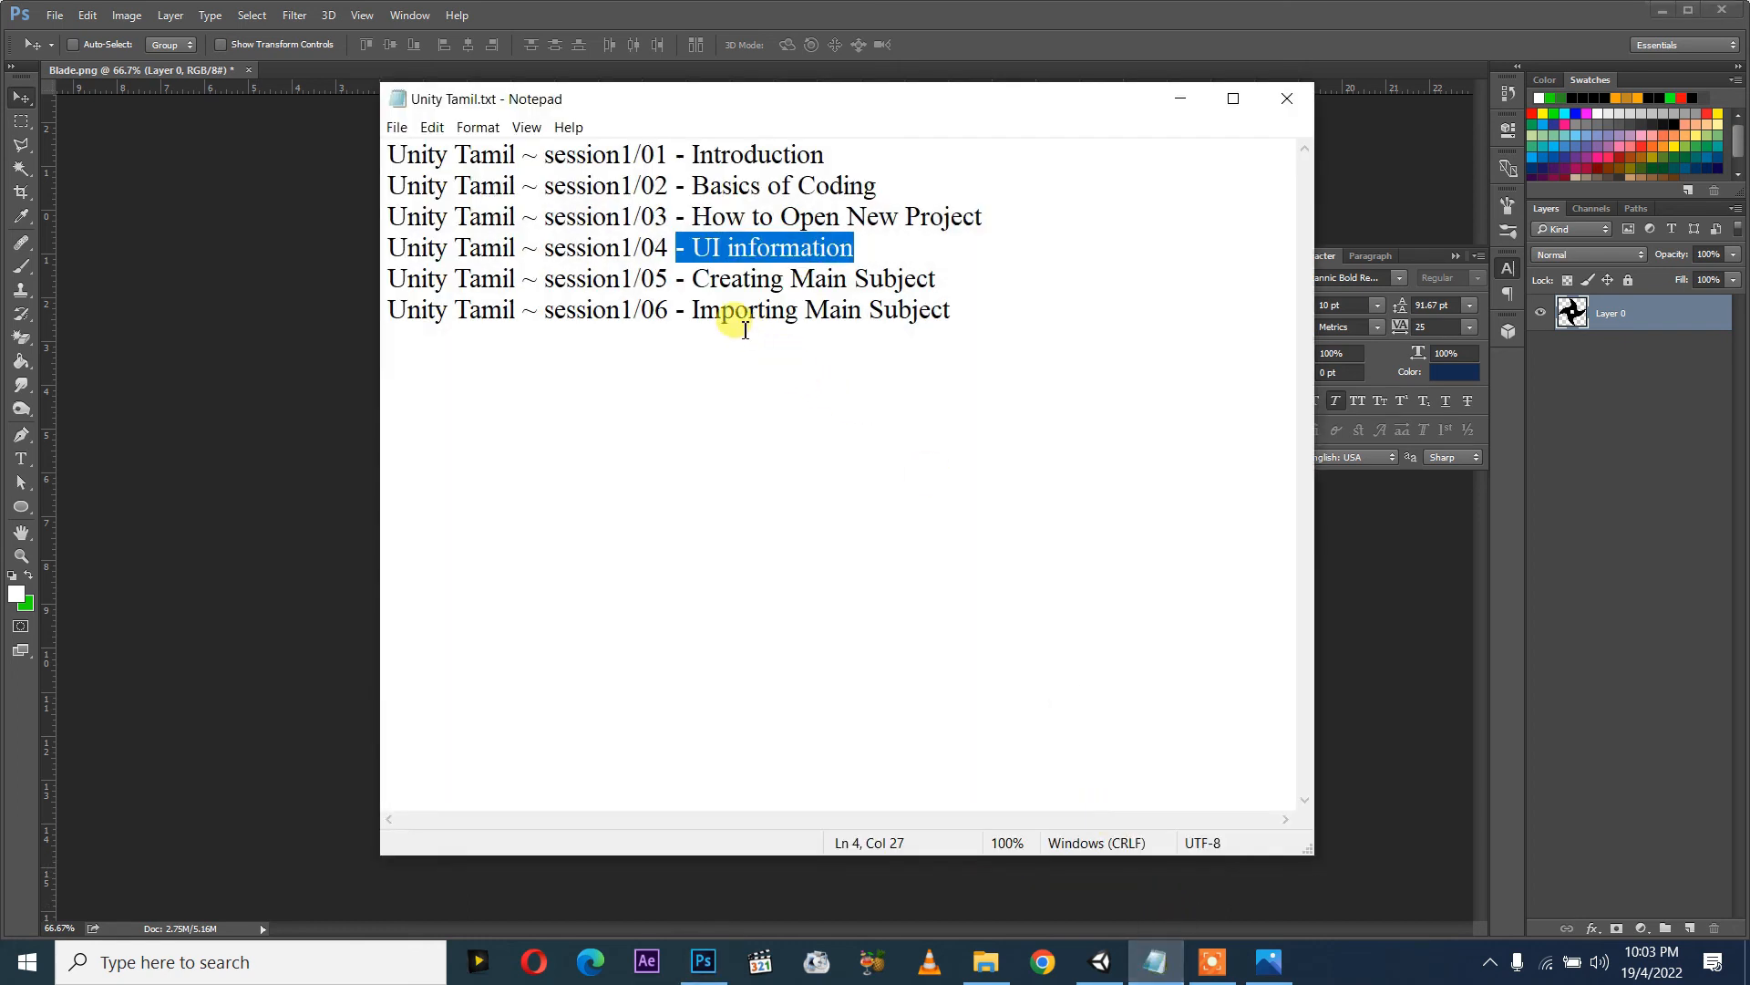
left_click_drag(692, 279, 942, 279)
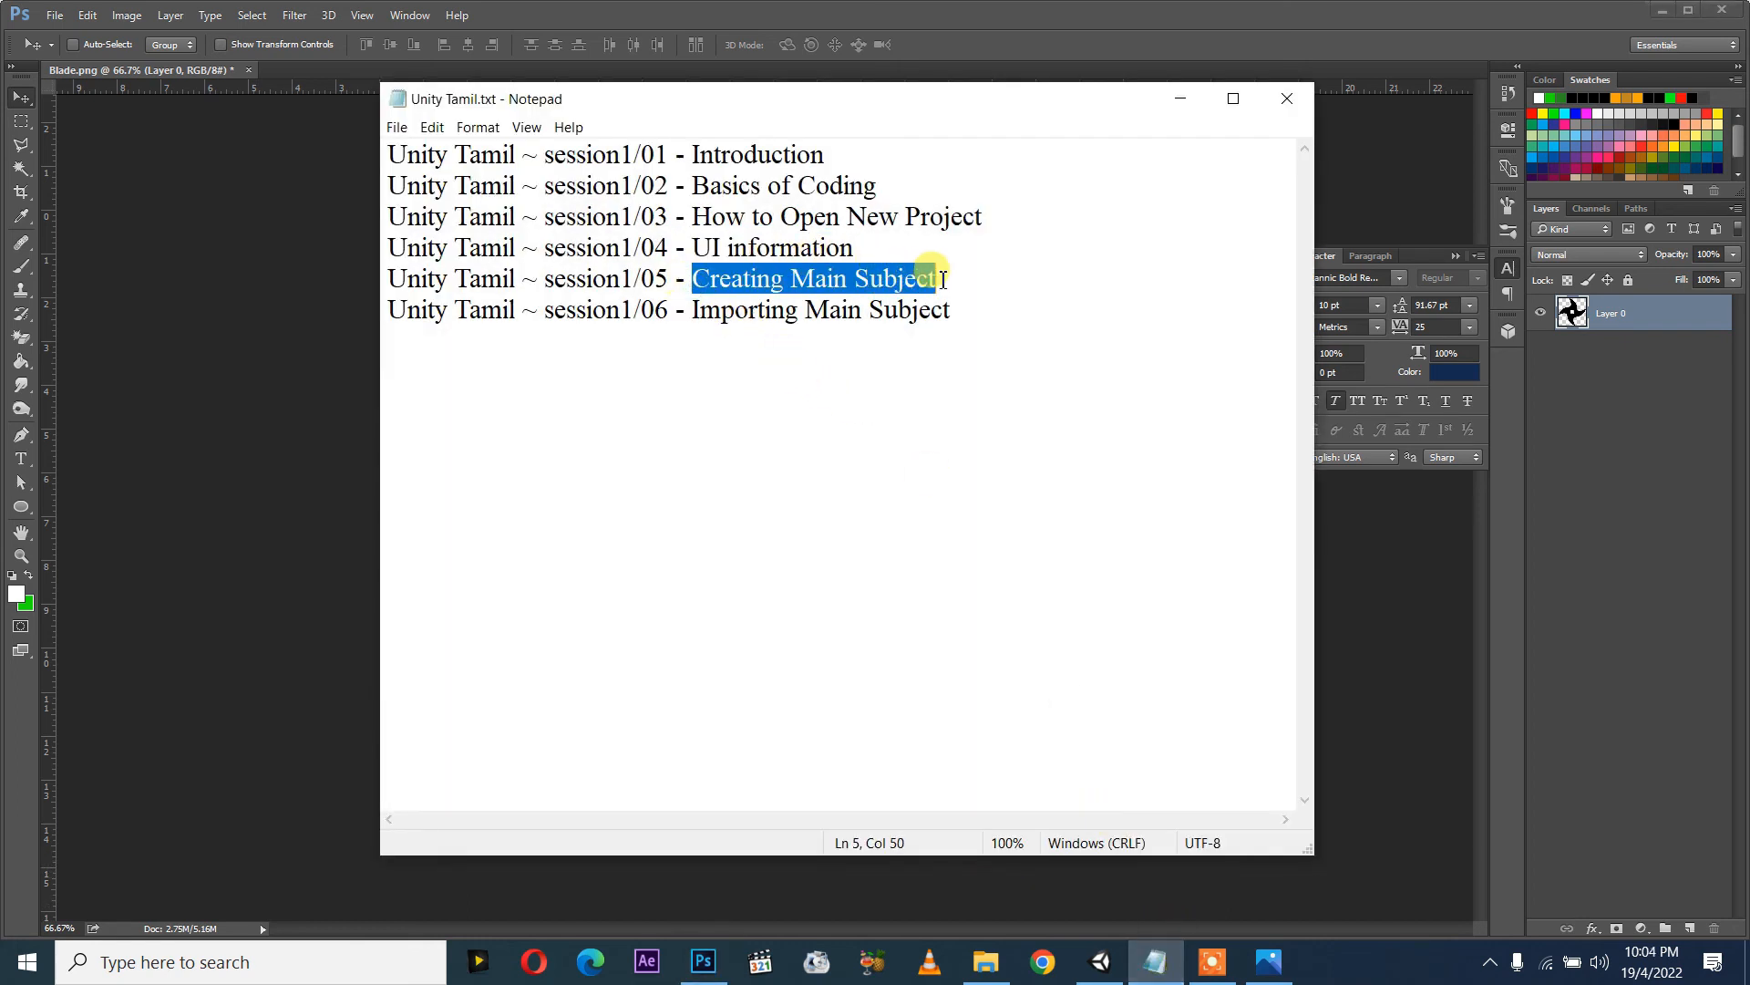
left_click_drag(693, 314, 971, 321)
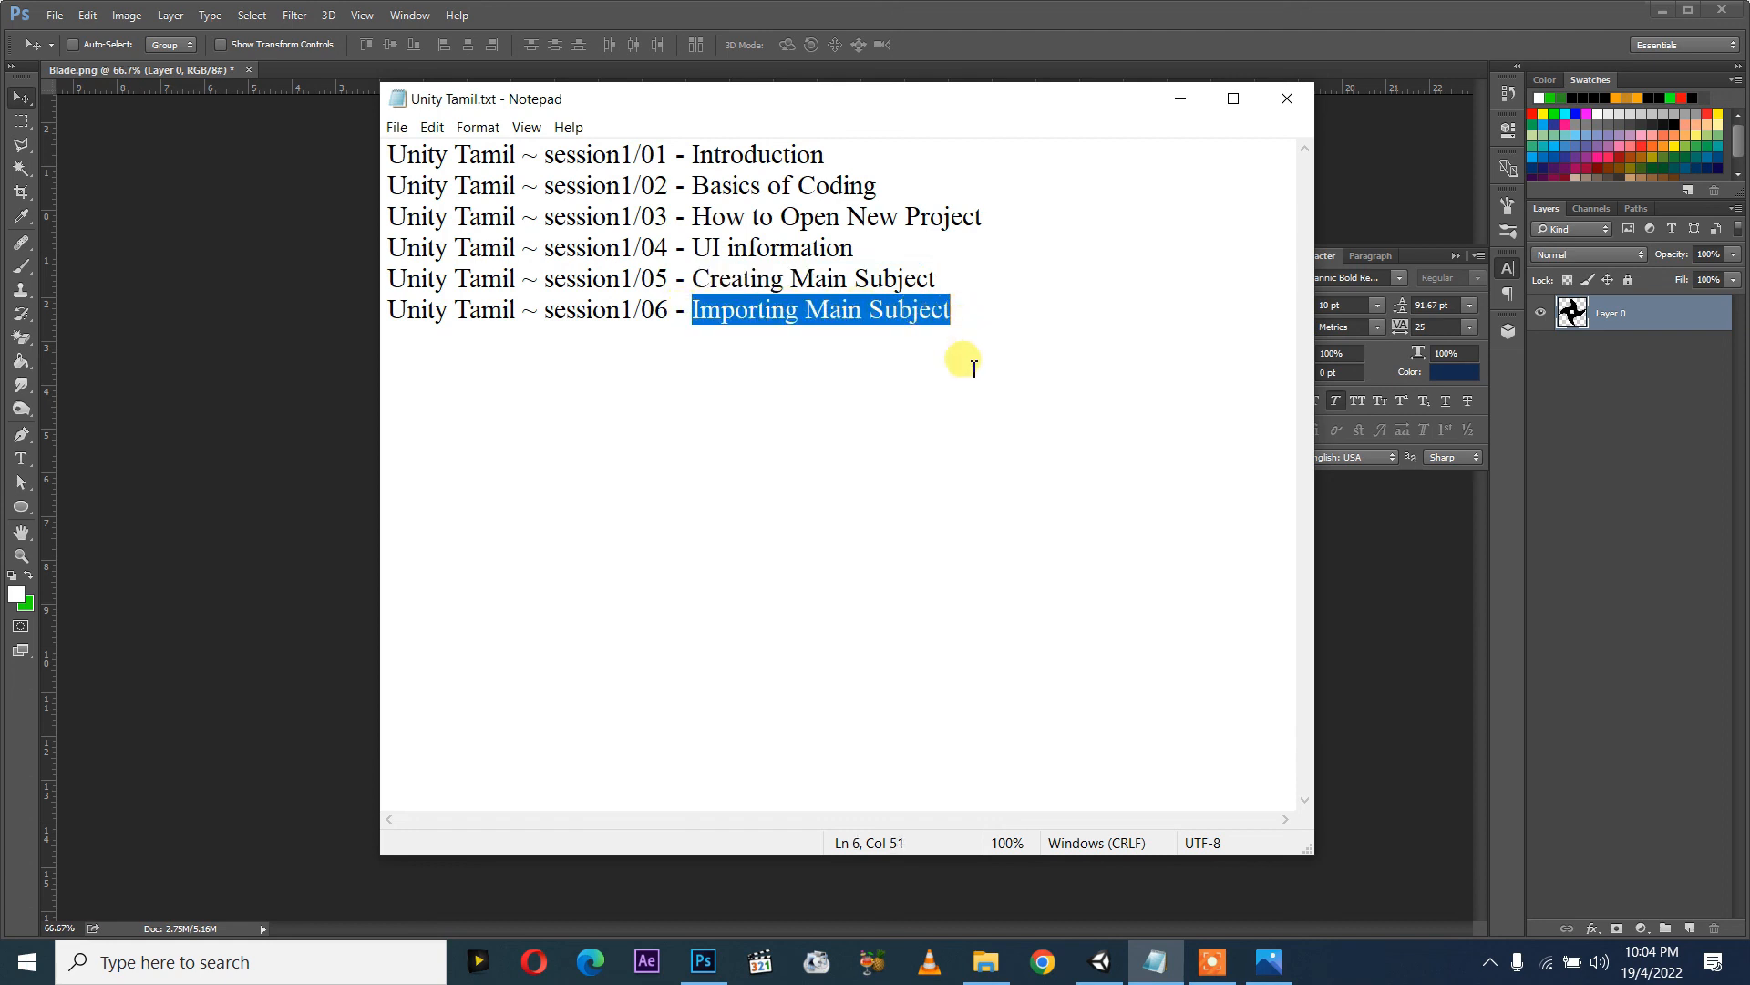